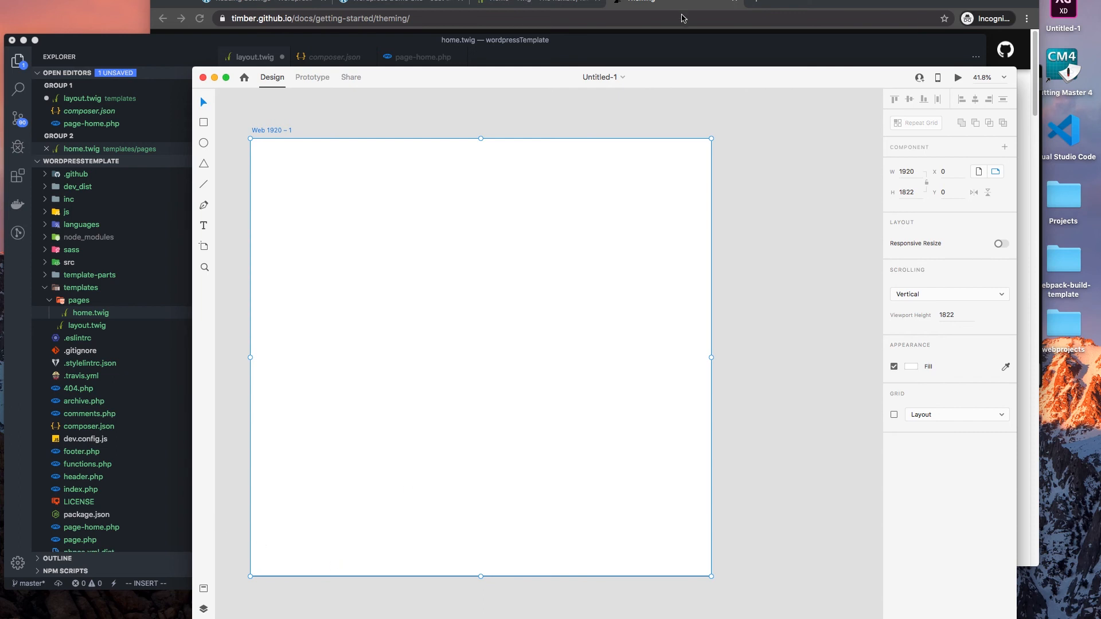
# - Switch to the incognito Chrome window and open the Google homepage in a new tab, ready for a search
pyautogui.click(681, 11)
pyautogui.click(755, 3)
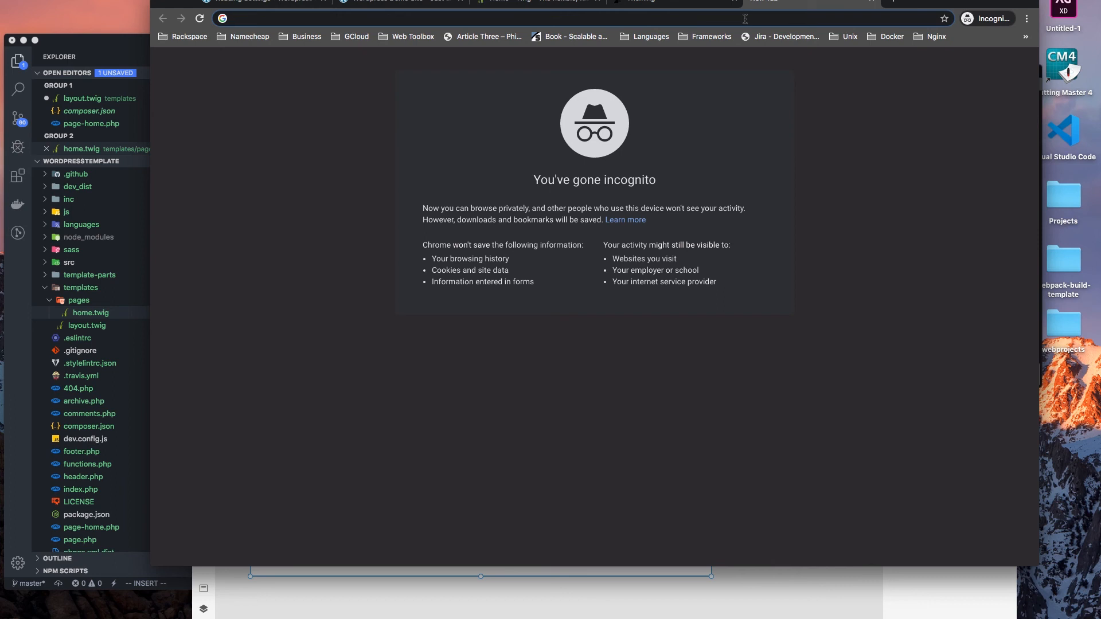
pyautogui.write('google')
pyautogui.press('Return')
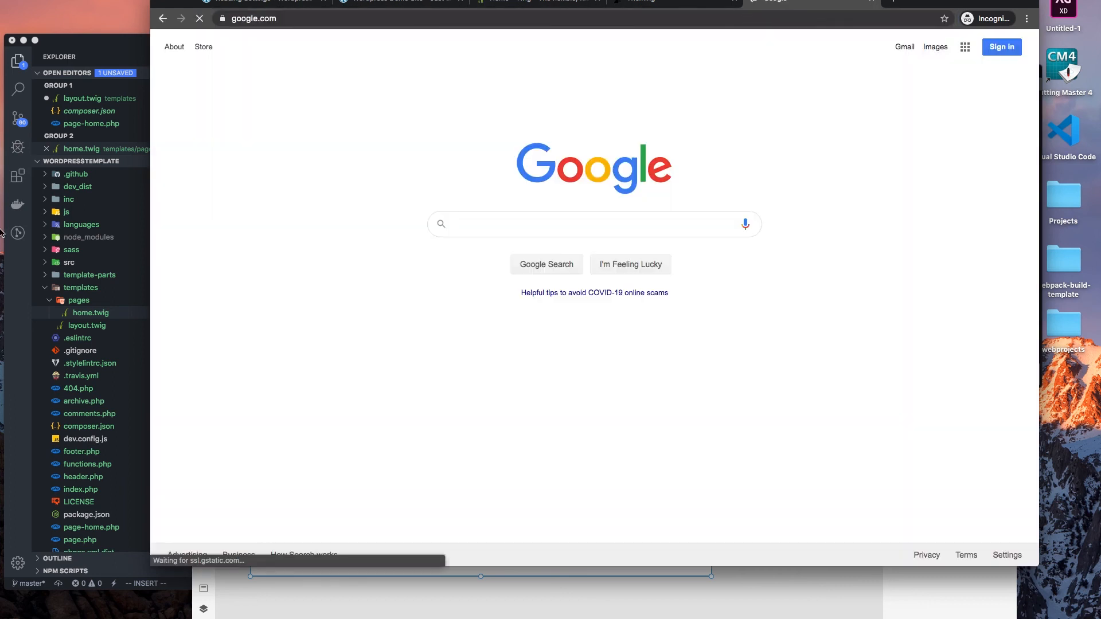
pyautogui.click(537, 219)
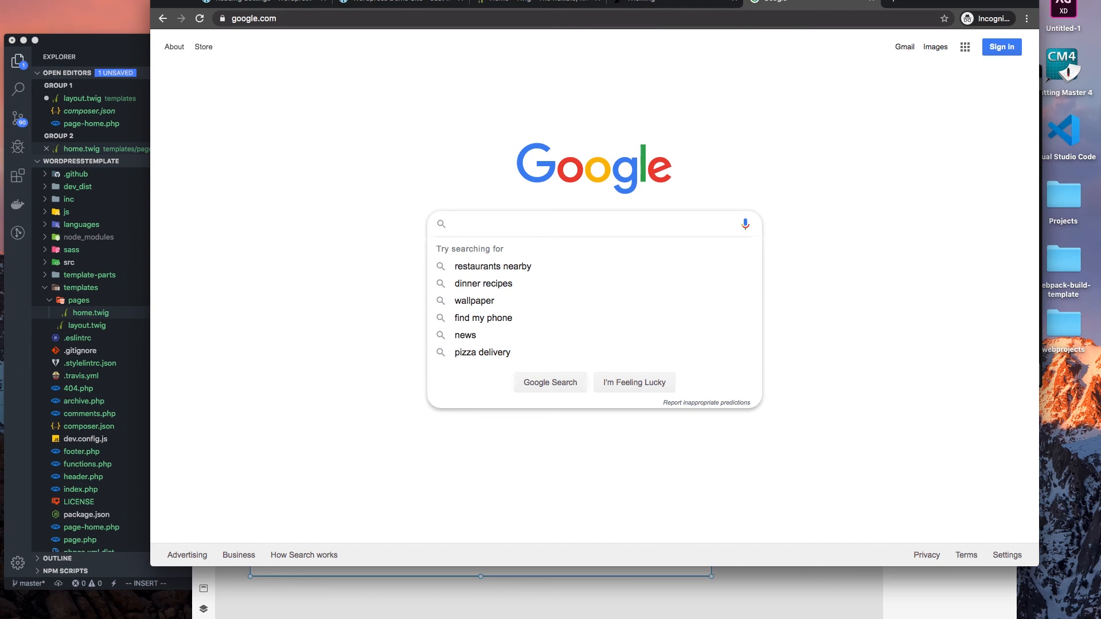
pyautogui.write('creat')
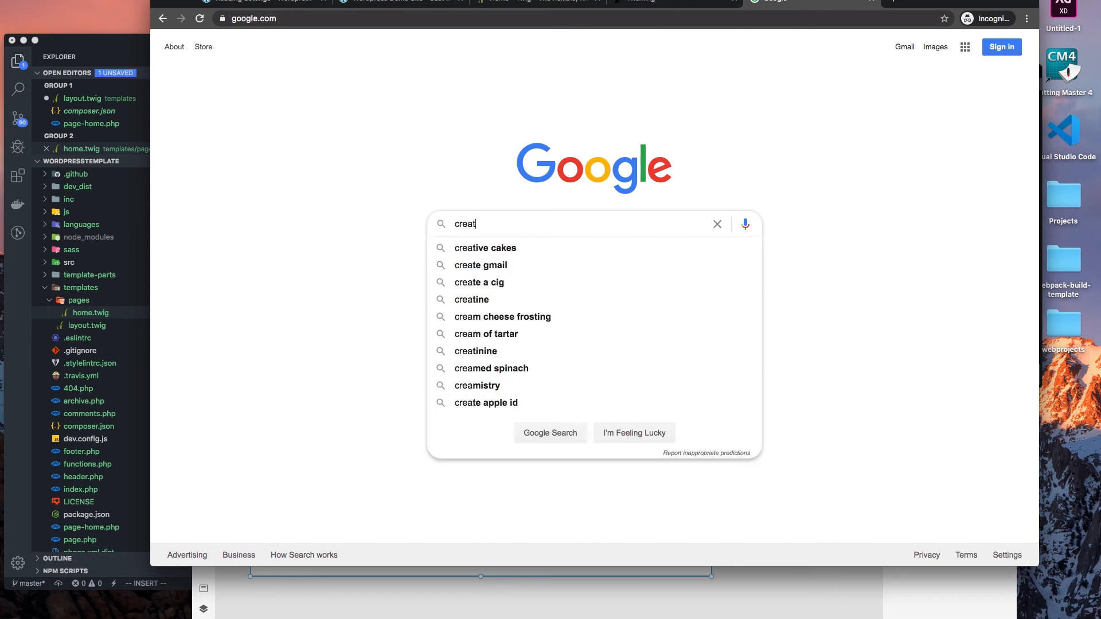
pyautogui.press('BackSpace')
pyautogui.press('BackSpace')
pyautogui.press('BackSpace')
pyautogui.press('BackSpace')
pyautogui.press('BackSpace')
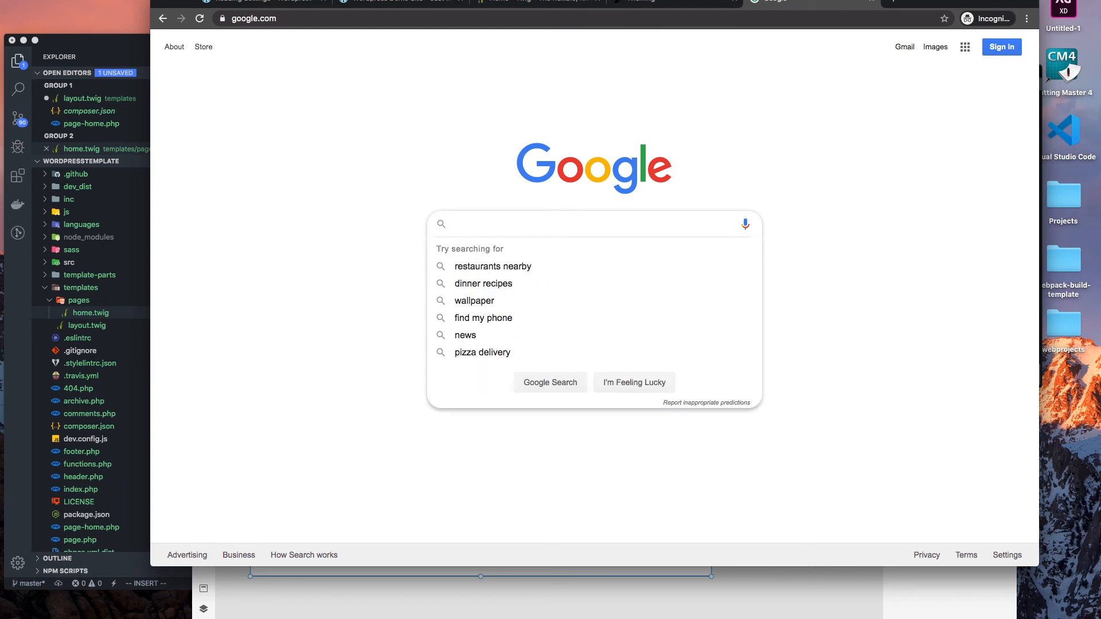
# - Search Google for "minimalist home pages" and show the image results
pyautogui.write('mini')
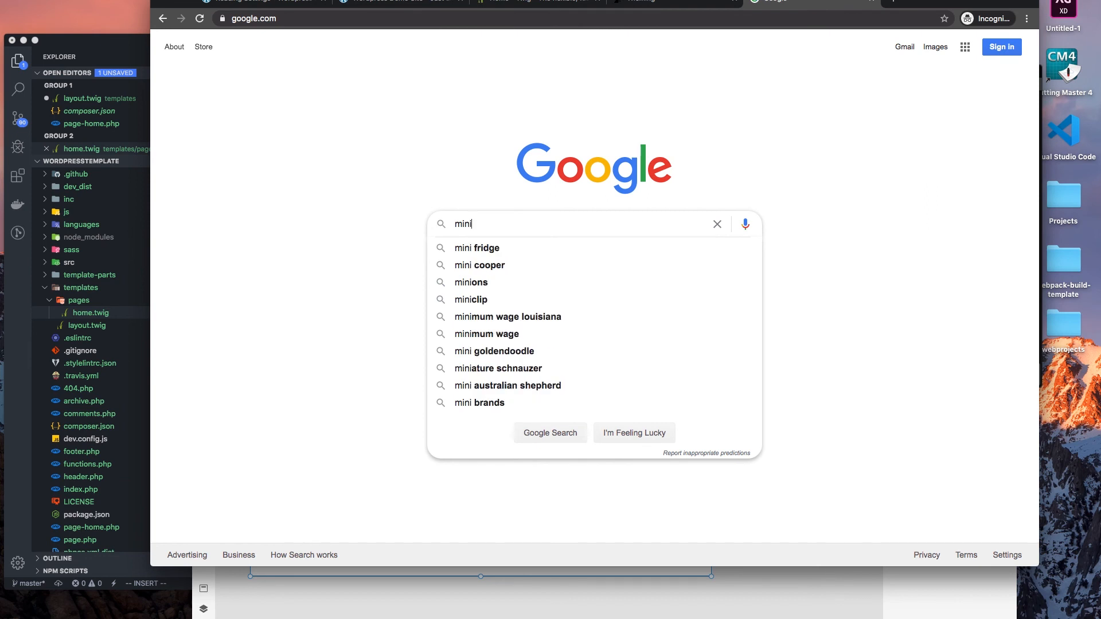
pyautogui.write('malis')
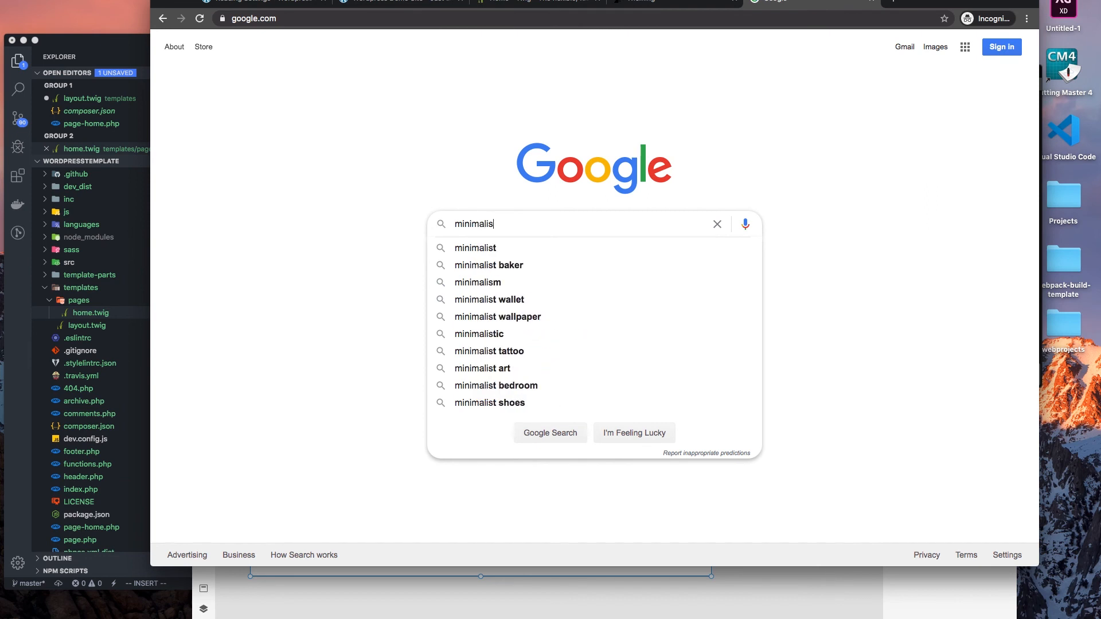
pyautogui.write('t home pages')
pyautogui.press('Return')
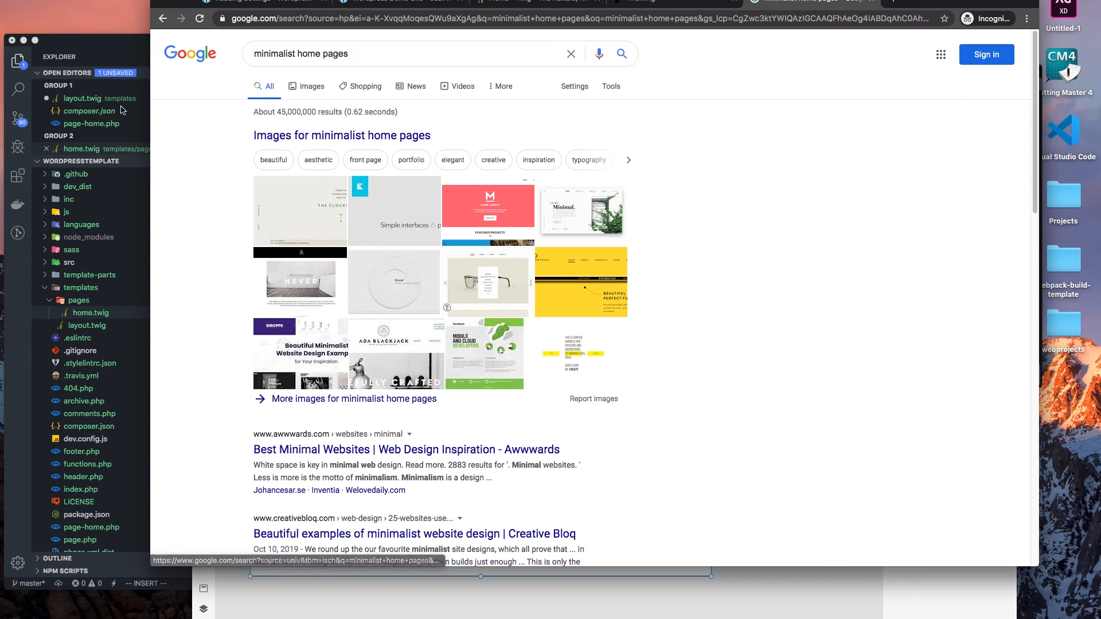
pyautogui.click(308, 89)
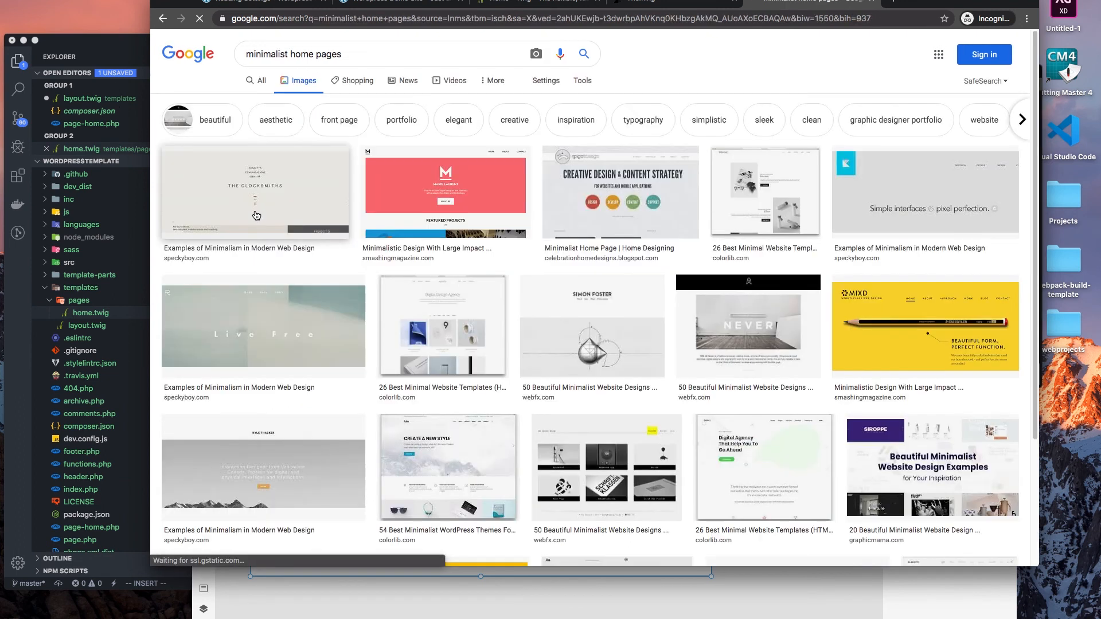
# - Preview the Clocksmiths, red portfolio, Creative Design & Content Strategy and "Simple interfaces" designs among the image results
pyautogui.click(270, 186)
pyautogui.moveTo(270, 186); pyautogui.dragTo(276, 188)
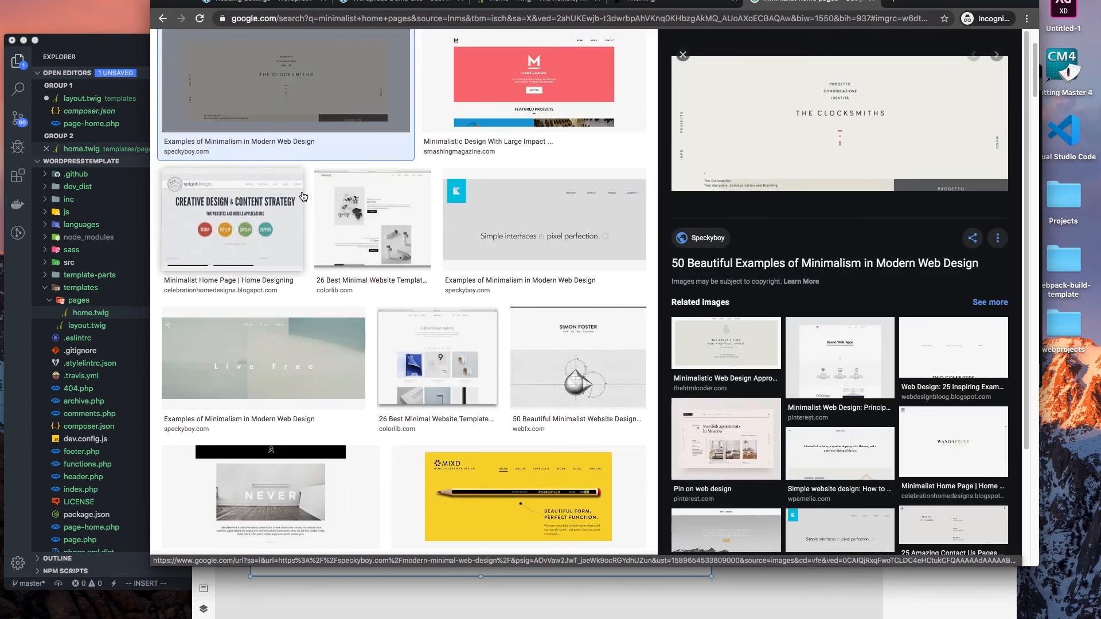
pyautogui.scroll(3, 285, 200)
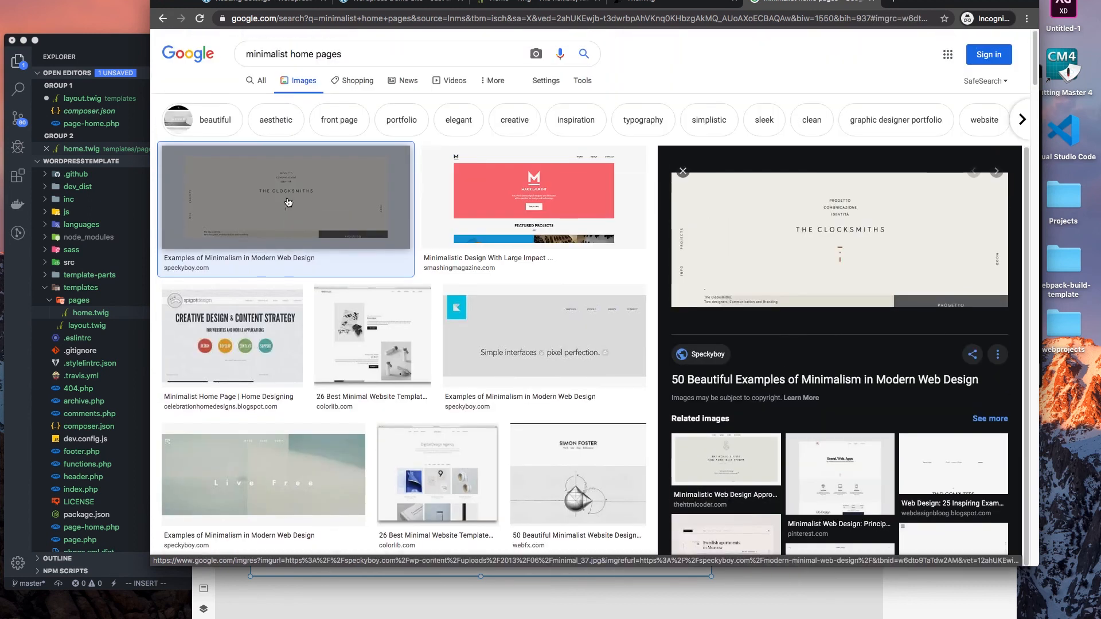
pyautogui.click(524, 201)
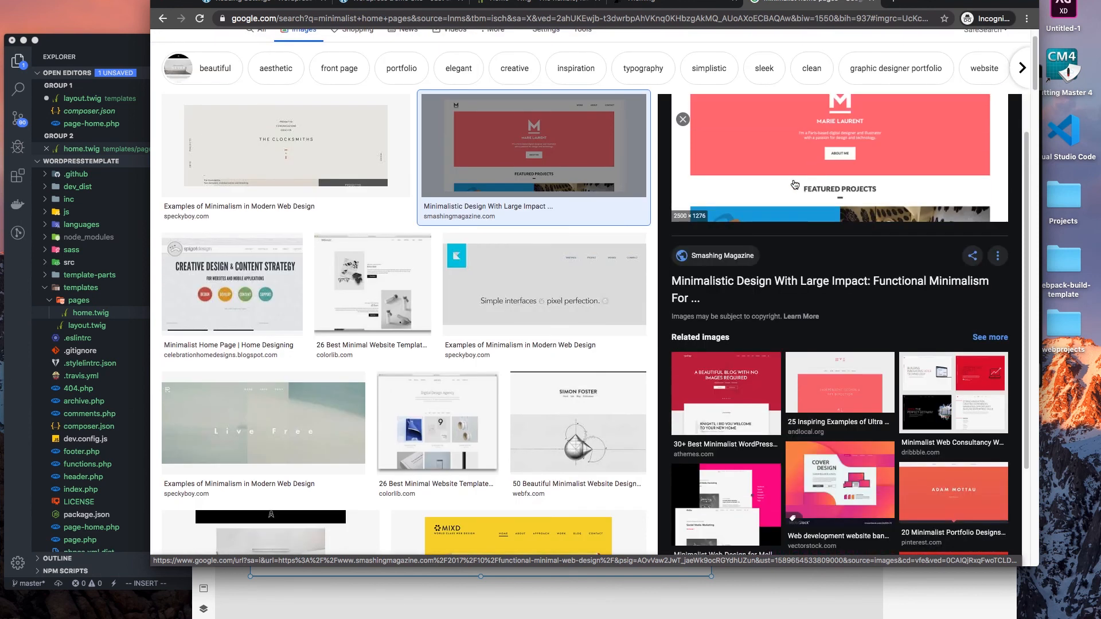
pyautogui.scroll(-1, 792, 183)
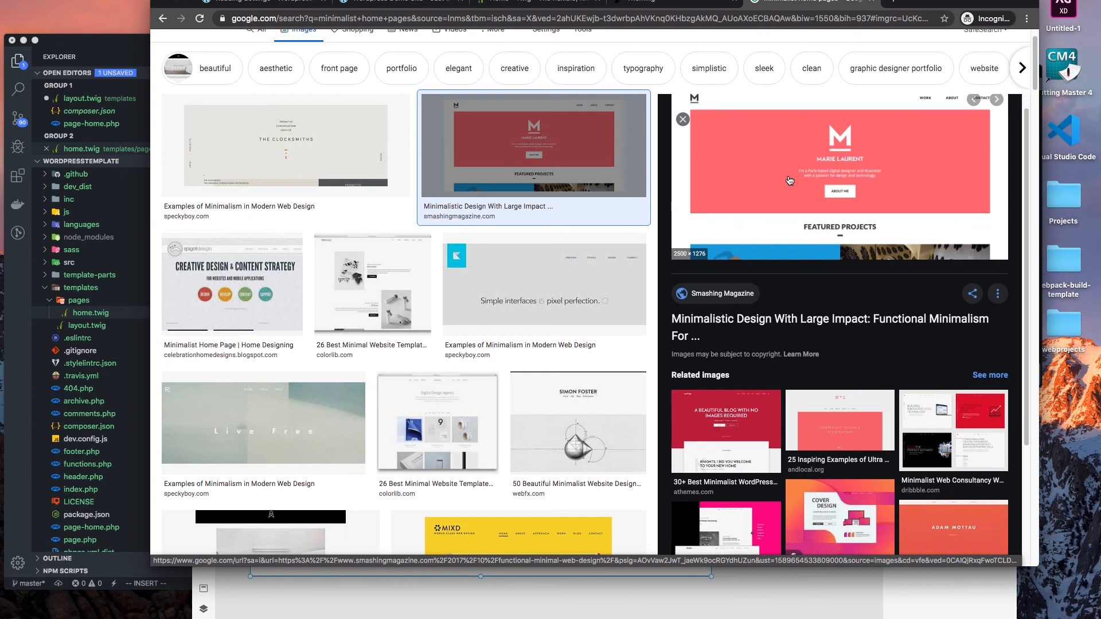
pyautogui.click(206, 289)
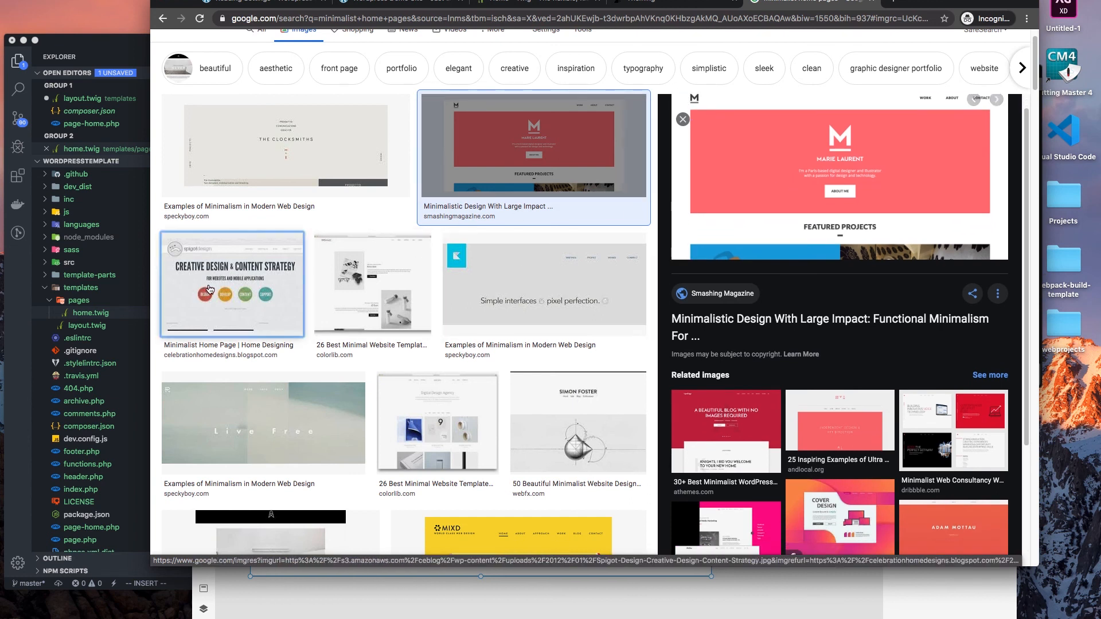
pyautogui.scroll(3, 886, 92)
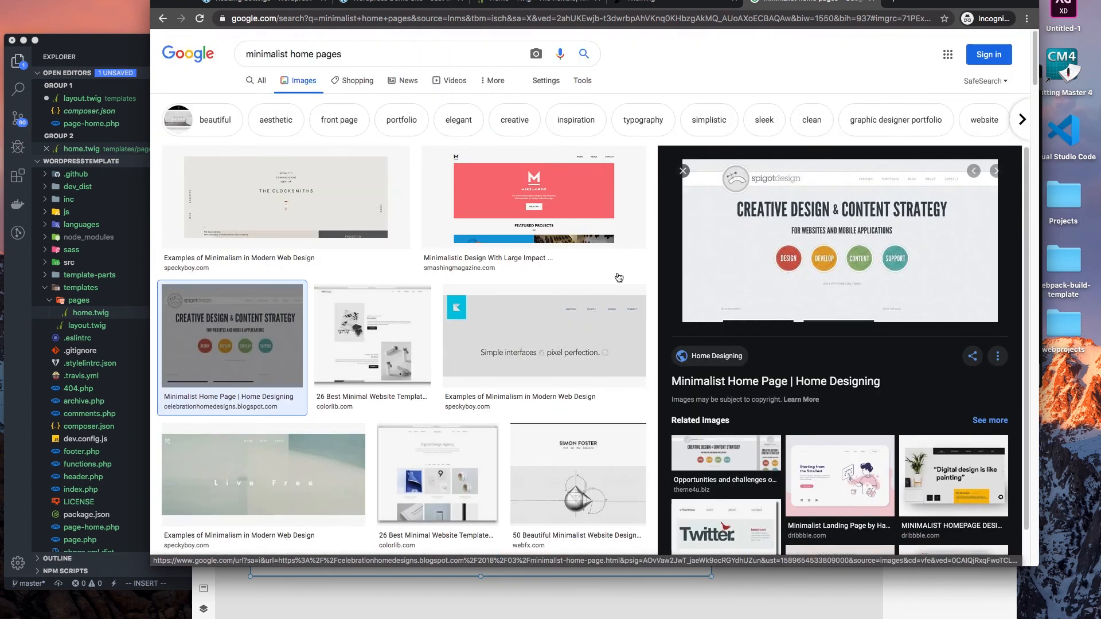
pyautogui.click(528, 296)
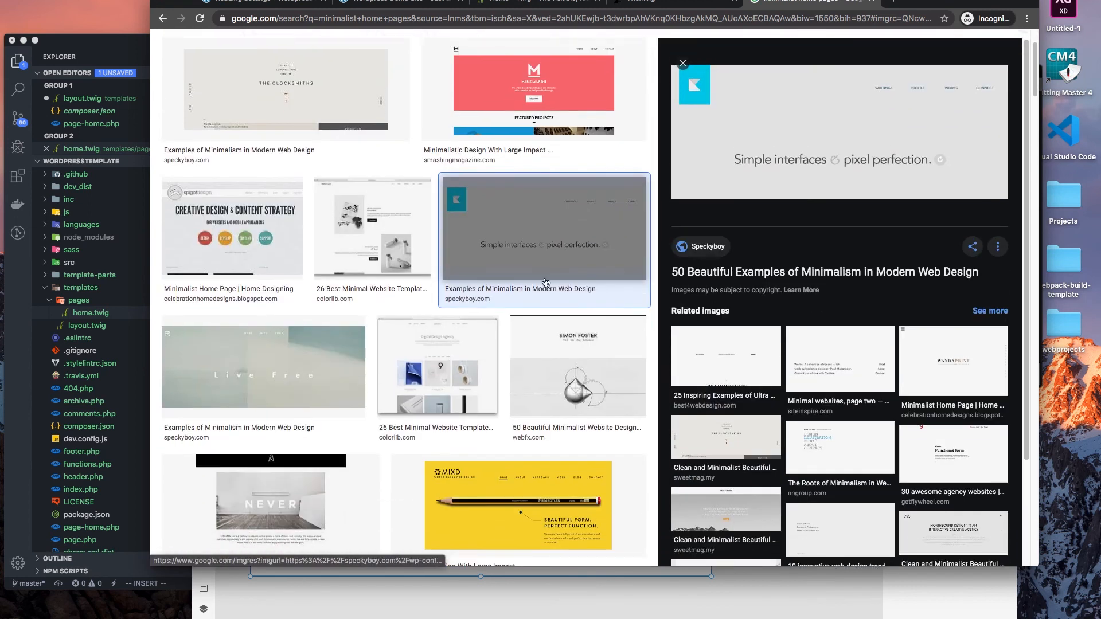
pyautogui.scroll(-3, 488, 282)
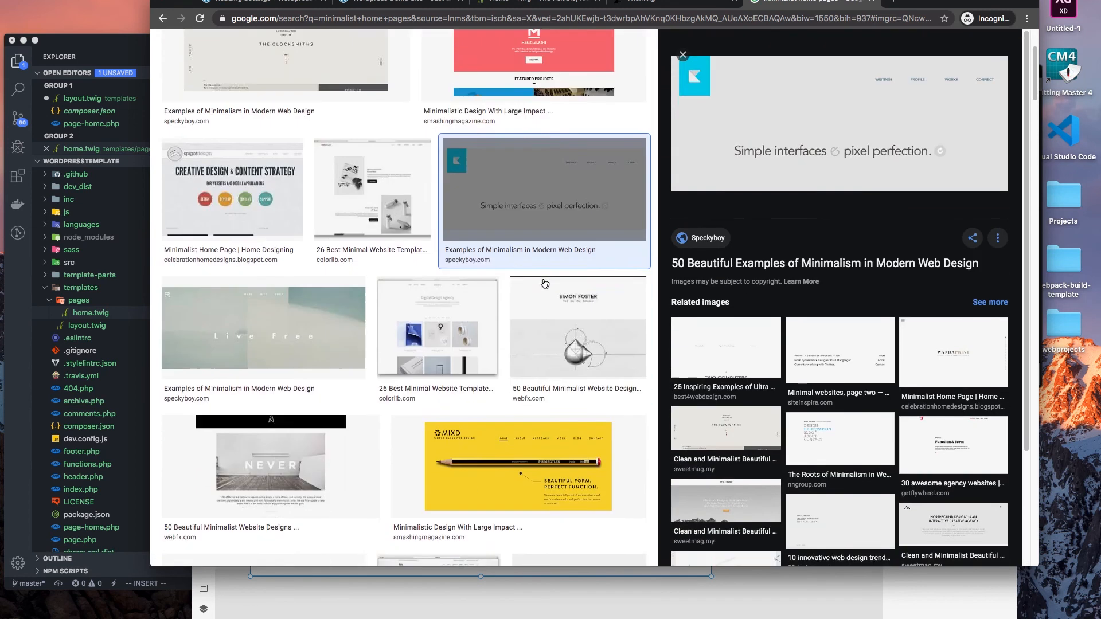
# - Preview the Digital Design Agency template and the yellow MIXD pencil homepage, and examine the MIXD layout
pyautogui.click(476, 311)
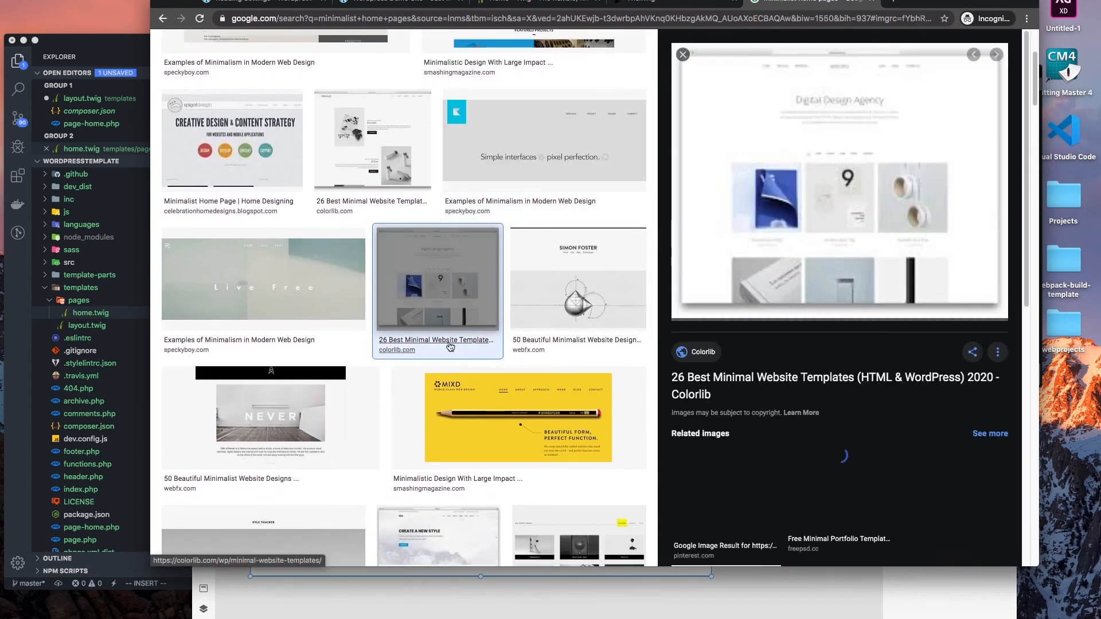
pyautogui.click(470, 423)
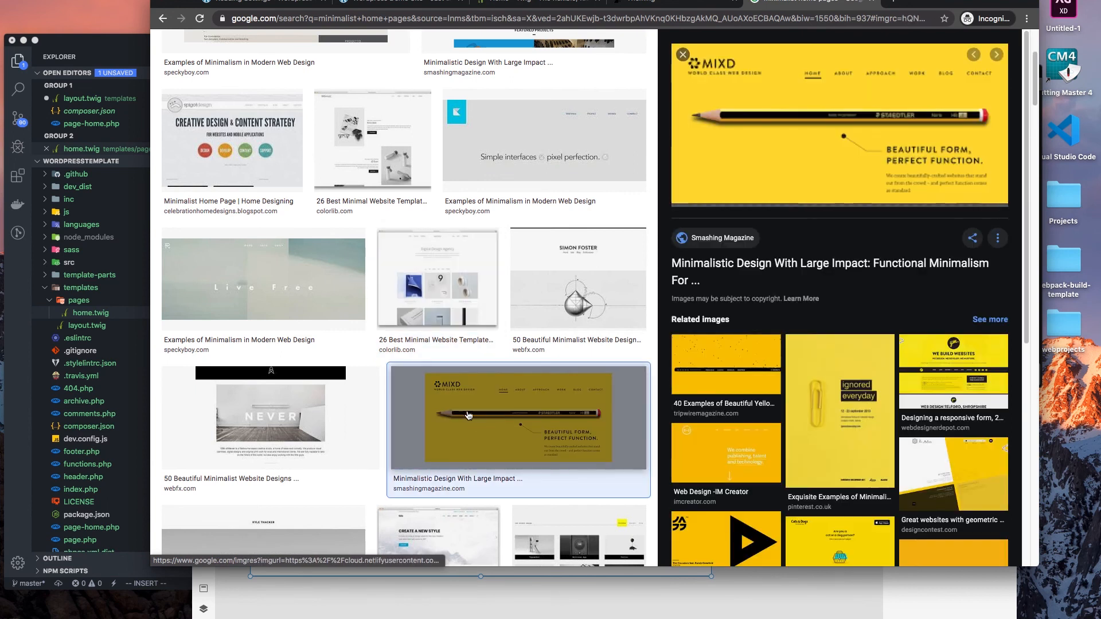
pyautogui.click(195, 427)
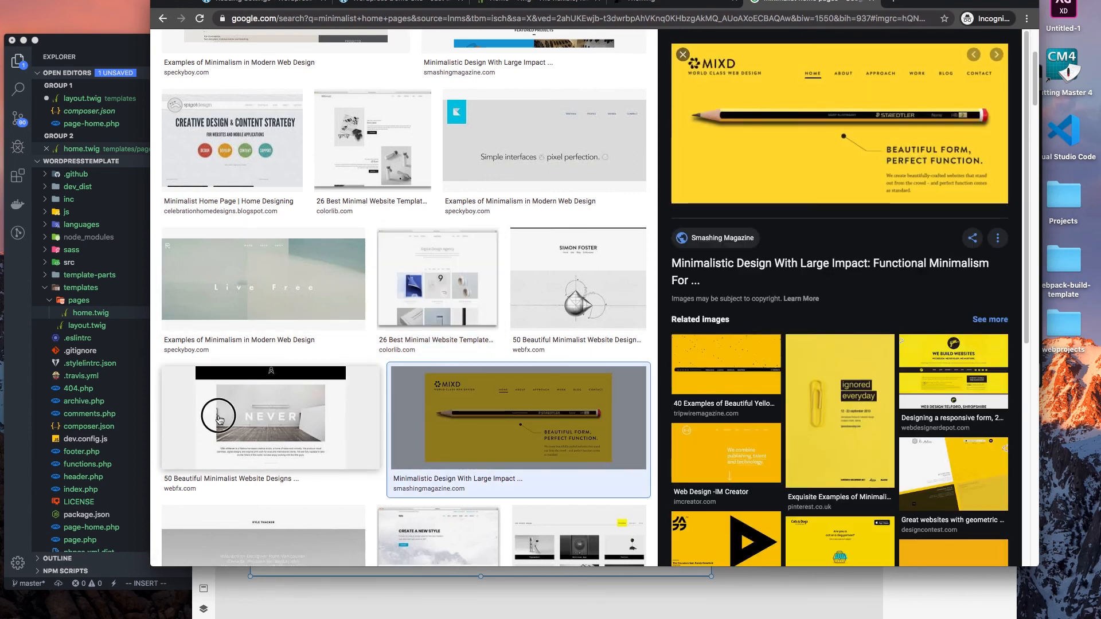
pyautogui.scroll(-3, 306, 259)
pyautogui.scroll(1, 302, 321)
pyautogui.scroll(-1, 317, 310)
pyautogui.click(516, 235)
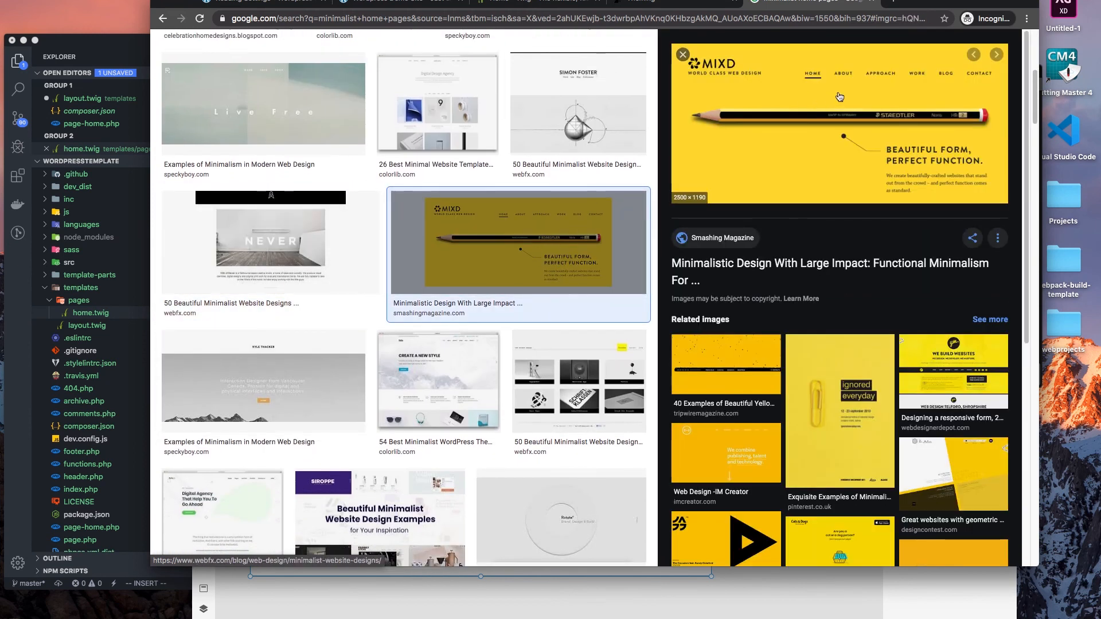
# - Preview the grey Speckyboy homepage with the mountain landscape and compare it with the neighbouring designs
pyautogui.click(304, 412)
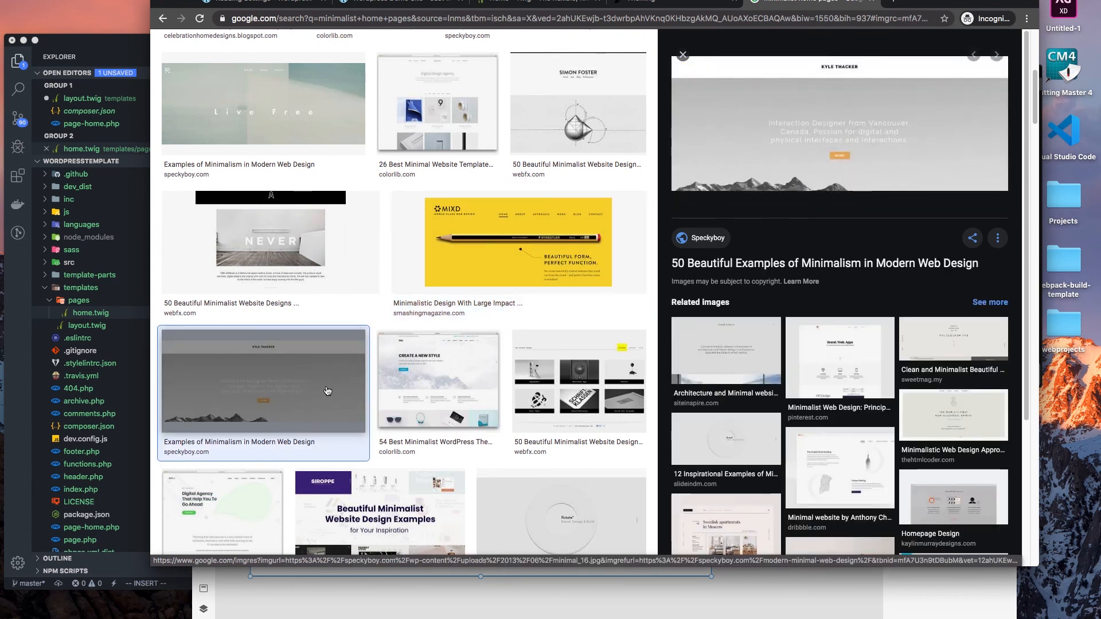
pyautogui.scroll(6, 327, 392)
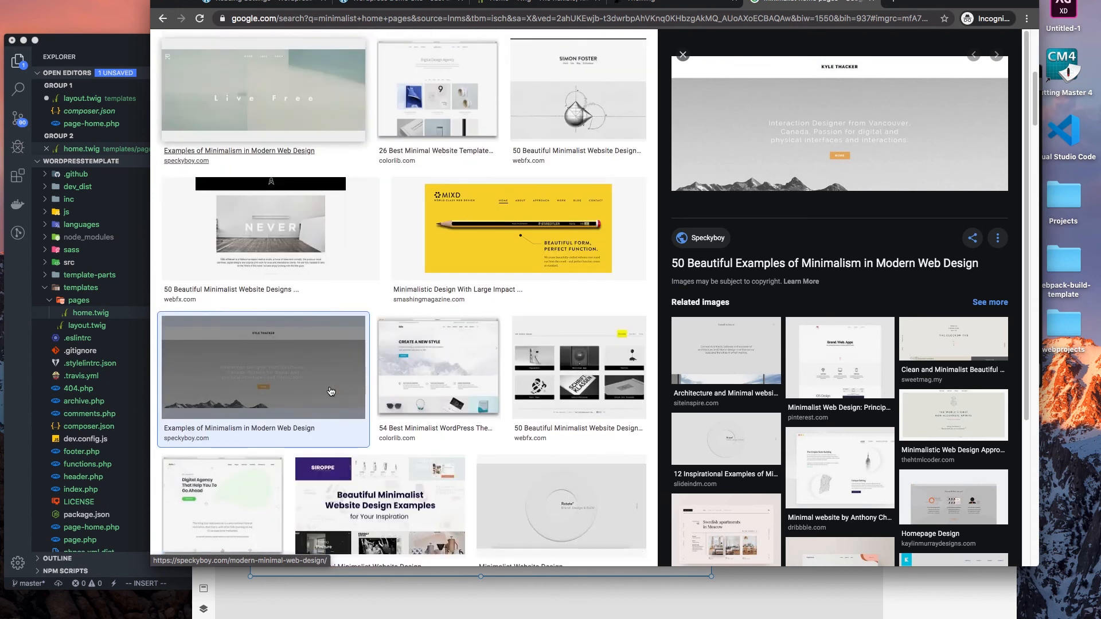
pyautogui.scroll(-5, 457, 354)
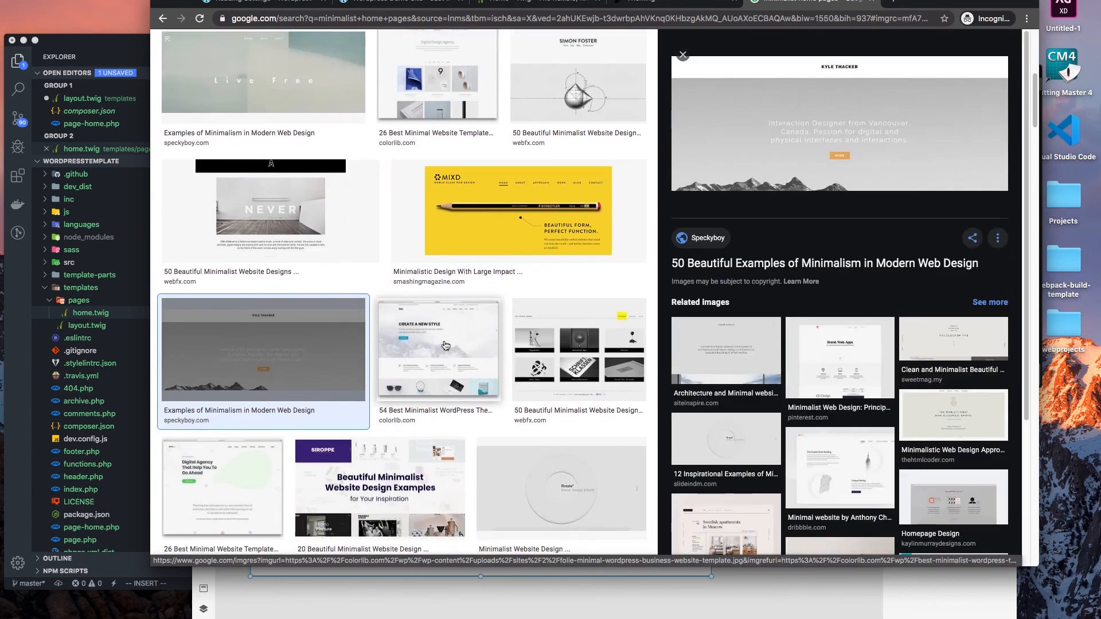
pyautogui.click(327, 344)
pyautogui.click(523, 355)
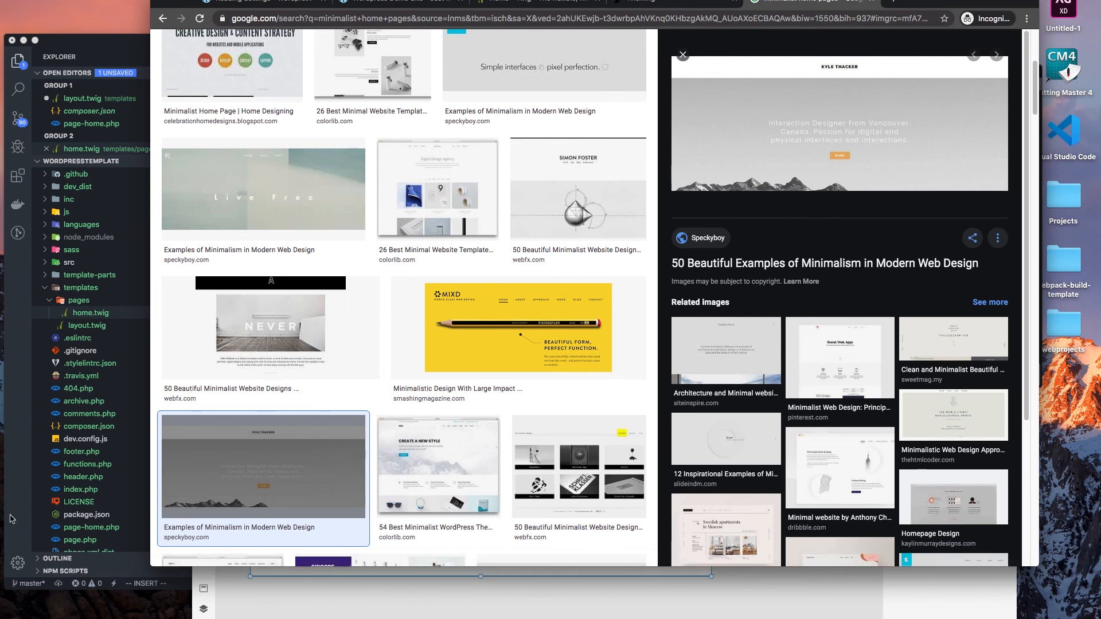
pyautogui.scroll(-2, 405, 338)
pyautogui.scroll(-2, 406, 338)
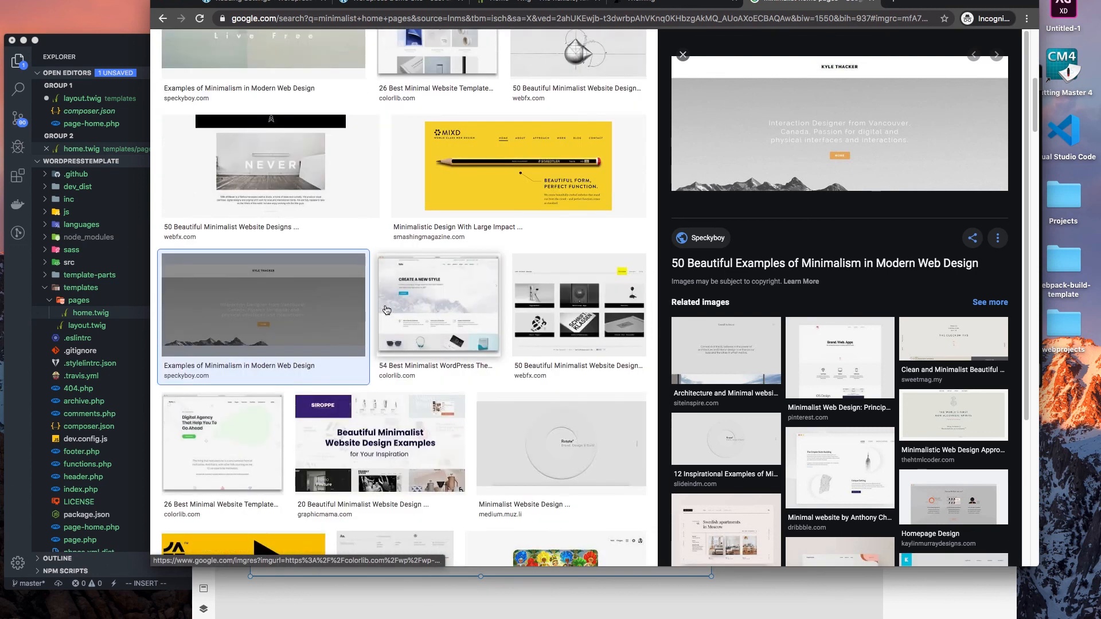
pyautogui.scroll(-1, 417, 290)
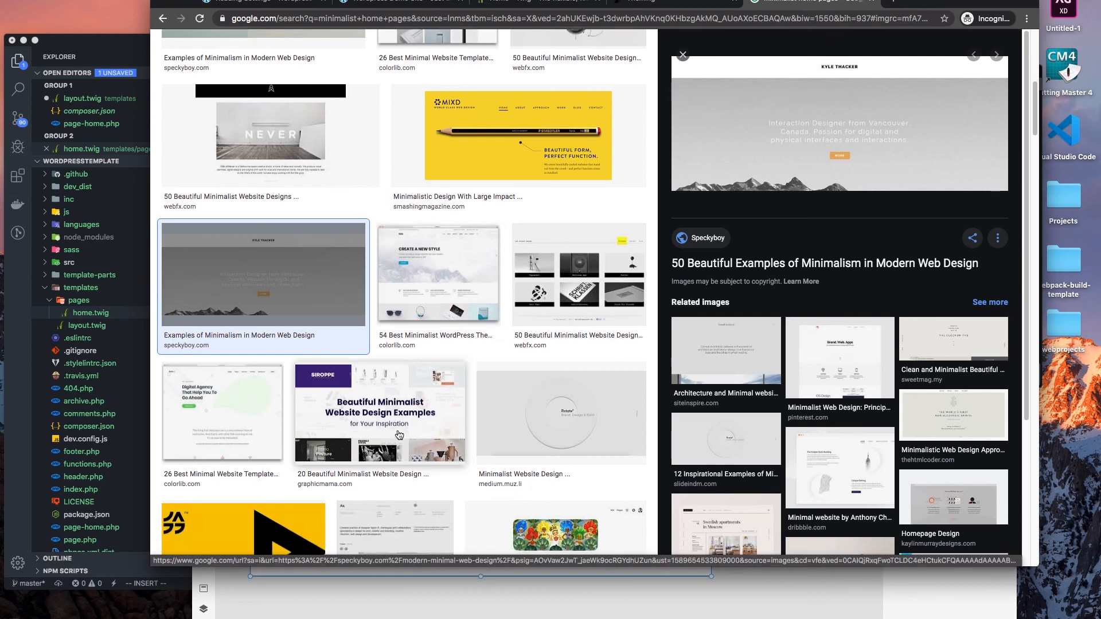
# - Preview the GraphicMama examples, the WebFX design, the yellow Creative Bloq design and the Google doodle homepage
pyautogui.click(398, 436)
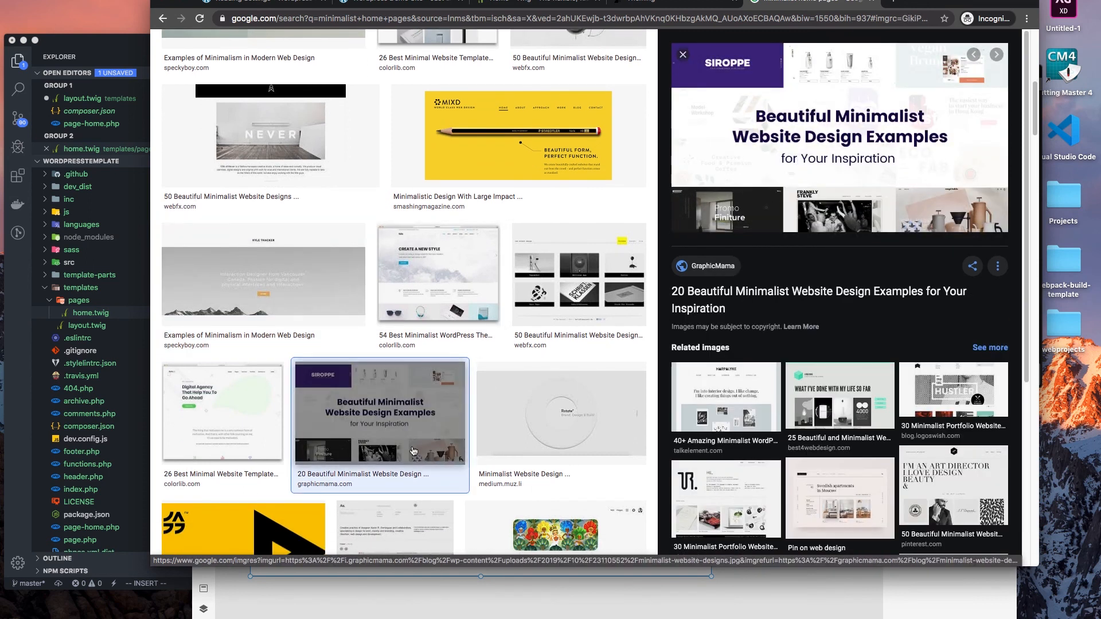
pyautogui.scroll(-4, 449, 373)
pyautogui.click(449, 373)
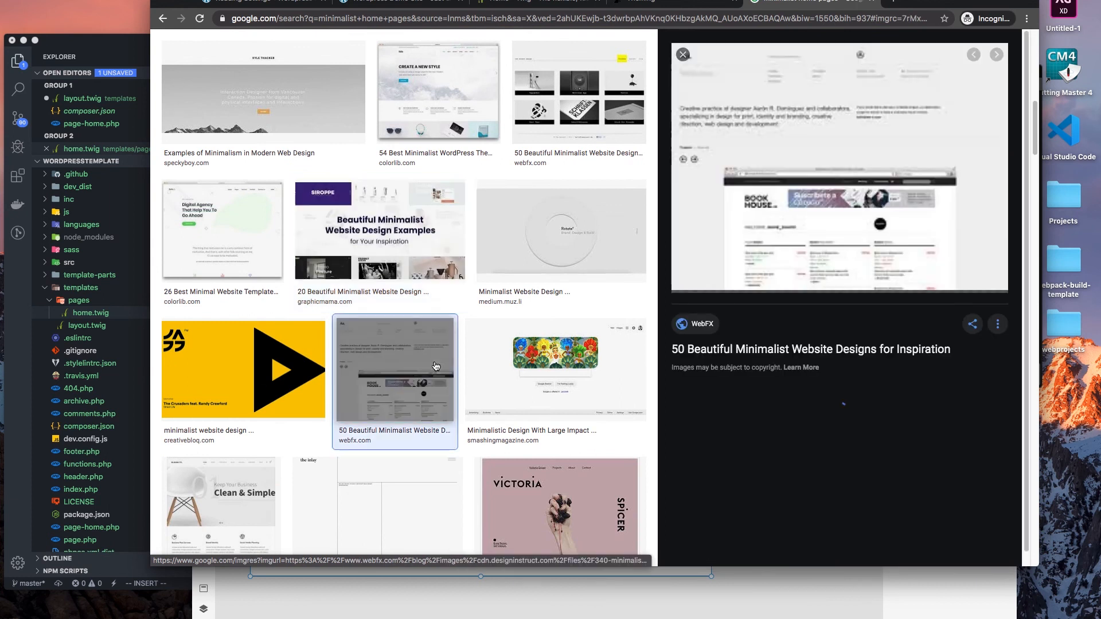
pyautogui.click(240, 355)
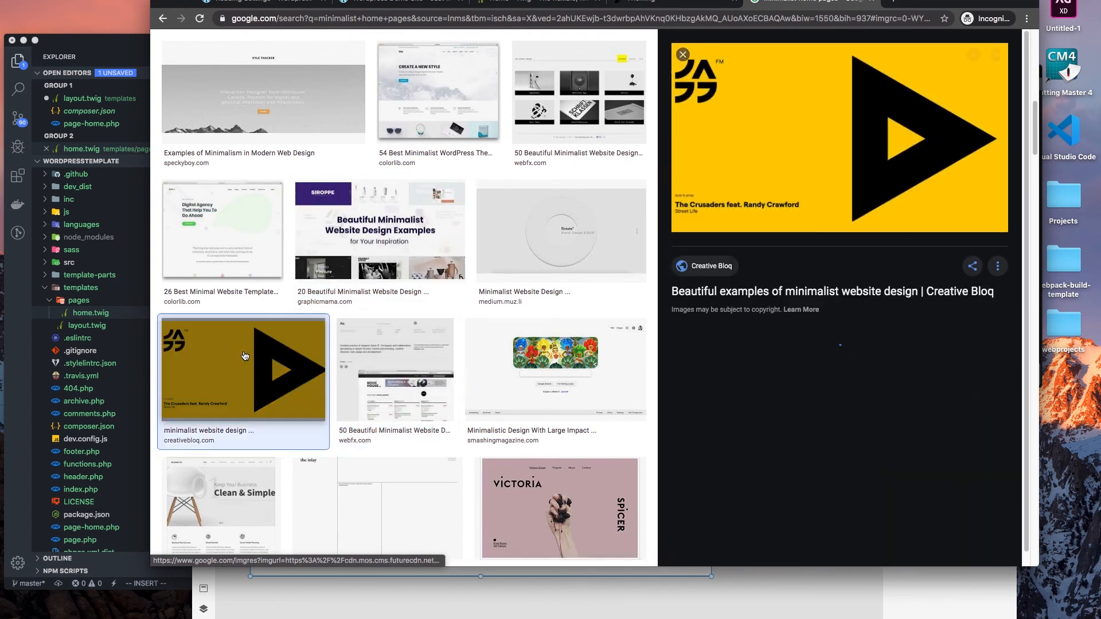
pyautogui.click(596, 406)
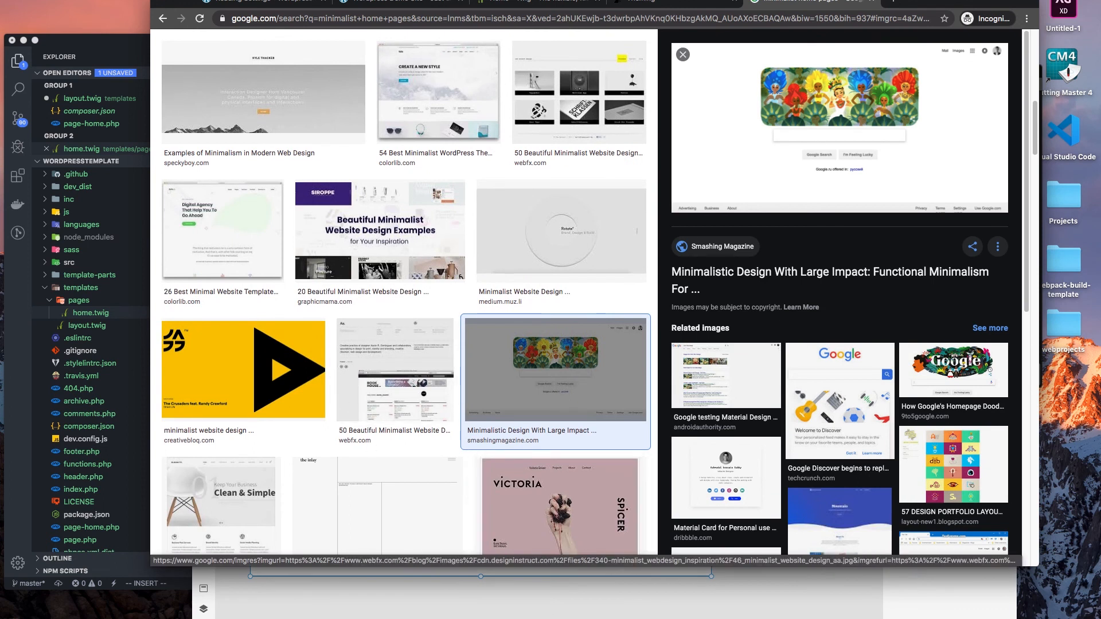
# - Switch to the Untitled-1 document in Adobe XD, move its window up, enlarge it and recentre the Web 1920 artboard
pyautogui.click(554, 596)
pyautogui.click(459, 117)
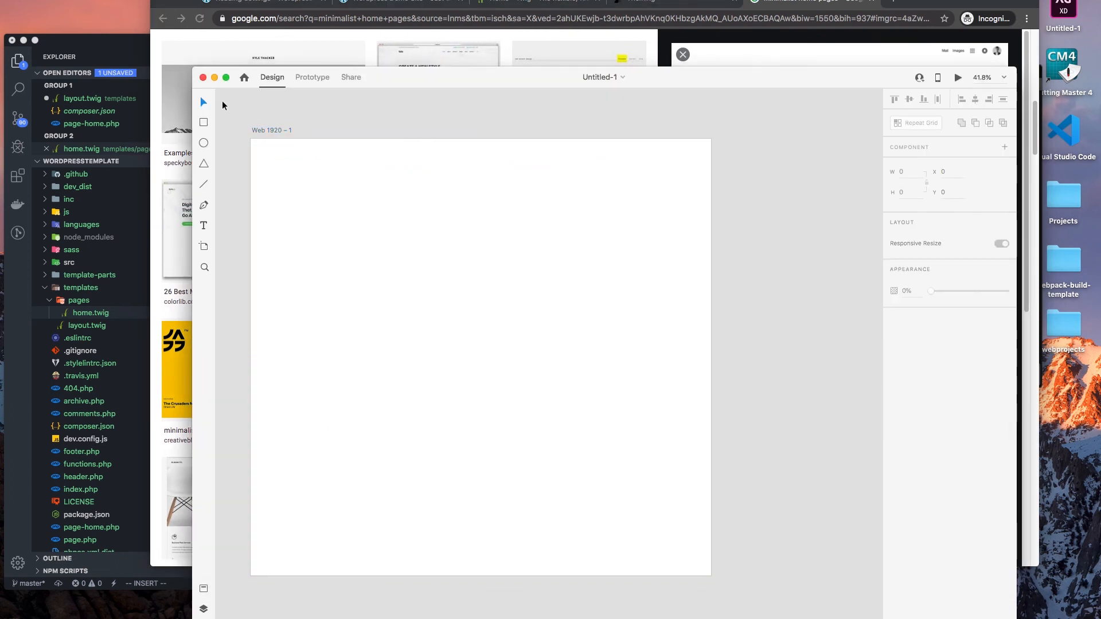
pyautogui.moveTo(766, 79); pyautogui.dragTo(765, 42)
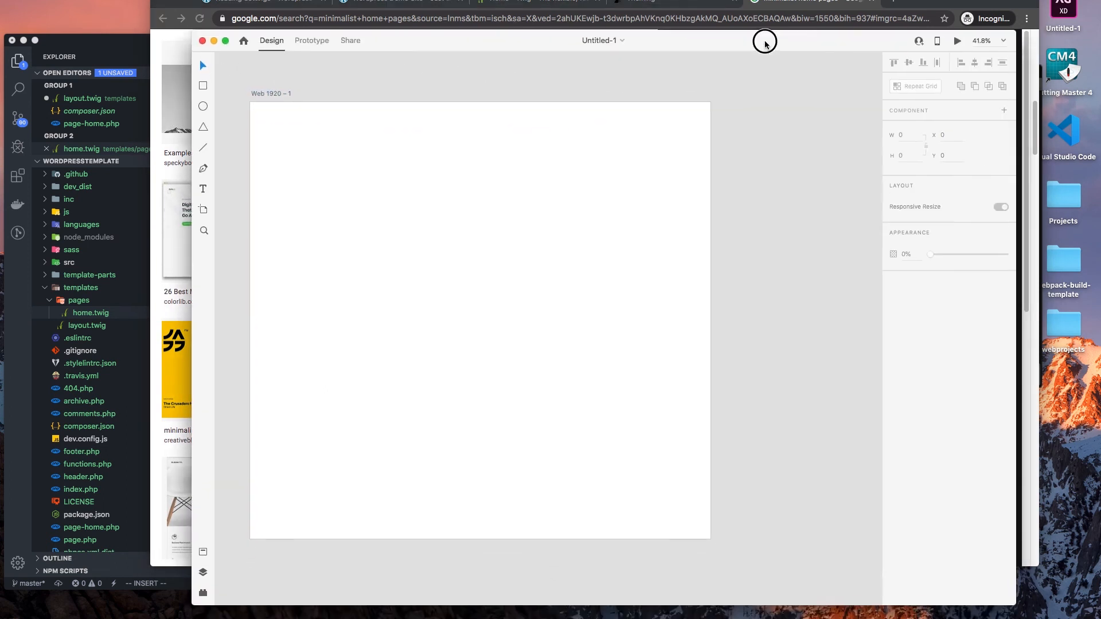
pyautogui.moveTo(1016, 603); pyautogui.dragTo(1067, 618)
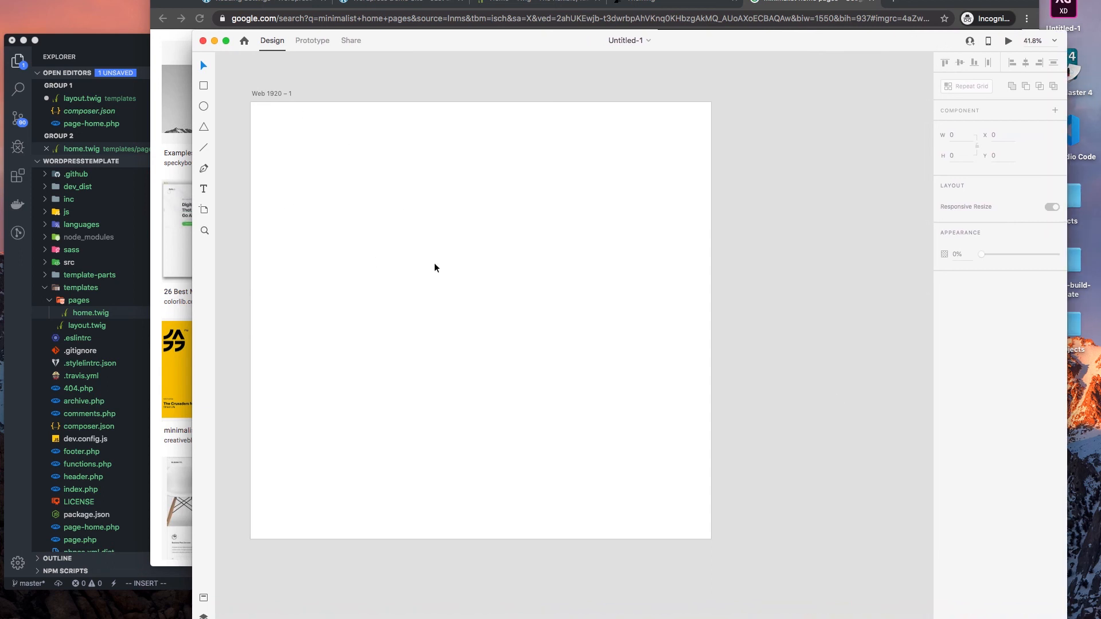
pyautogui.moveTo(455, 247); pyautogui.dragTo(497, 252)
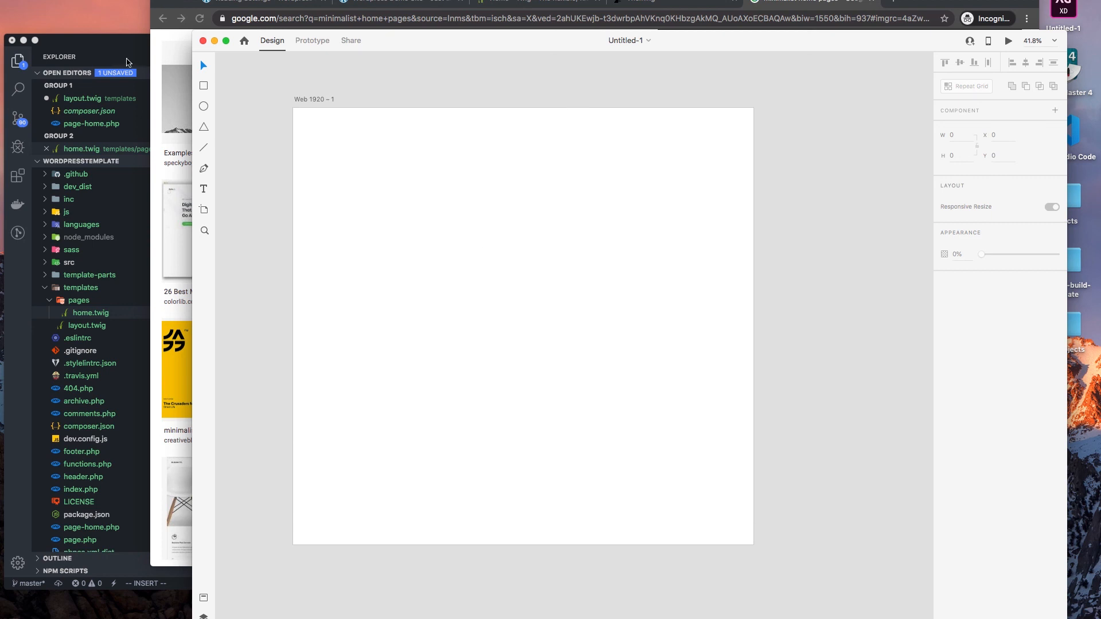
# - Draw a 1920 by 140 rectangle across the artboard's upper edge, remove its border and fill it with #E06262
pyautogui.click(203, 88)
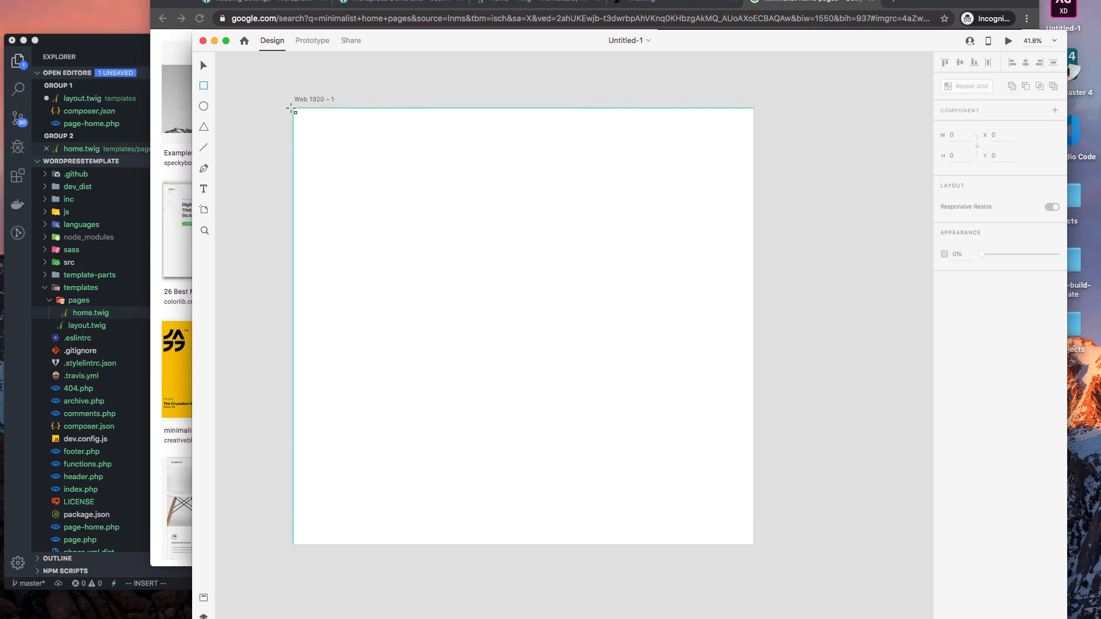
pyautogui.moveTo(294, 108)
pyautogui.mouseDown()
pyautogui.moveTo(325, 120)
pyautogui.moveTo(659, 126)
pyautogui.moveTo(753, 141)
pyautogui.mouseUp()
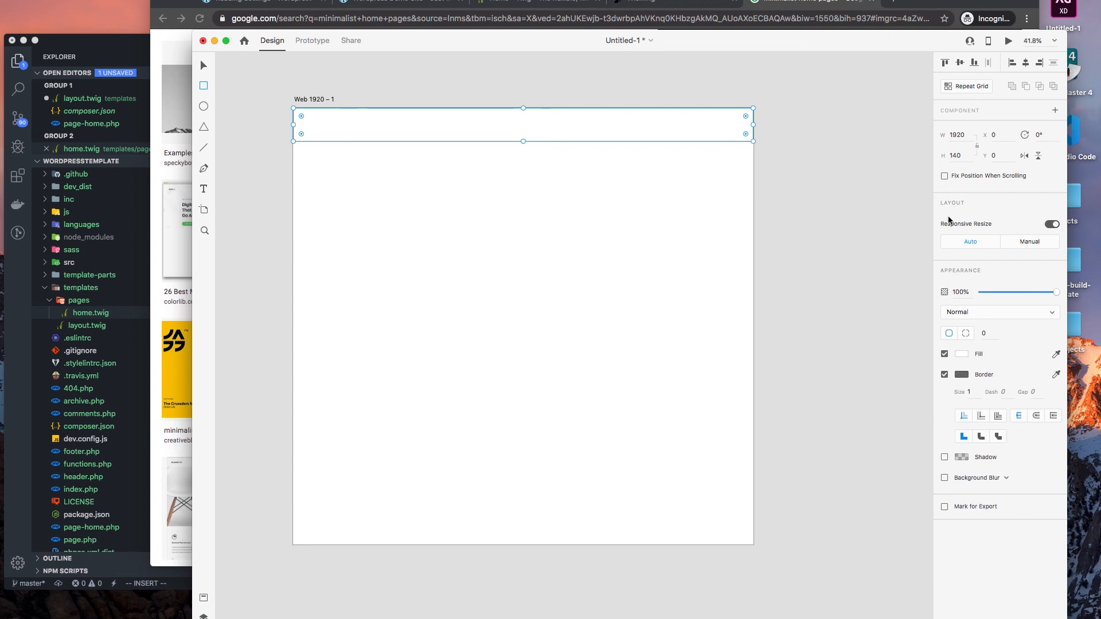
pyautogui.click(945, 375)
pyautogui.click(962, 354)
pyautogui.click(835, 356)
pyautogui.moveTo(836, 356); pyautogui.dragTo(874, 308)
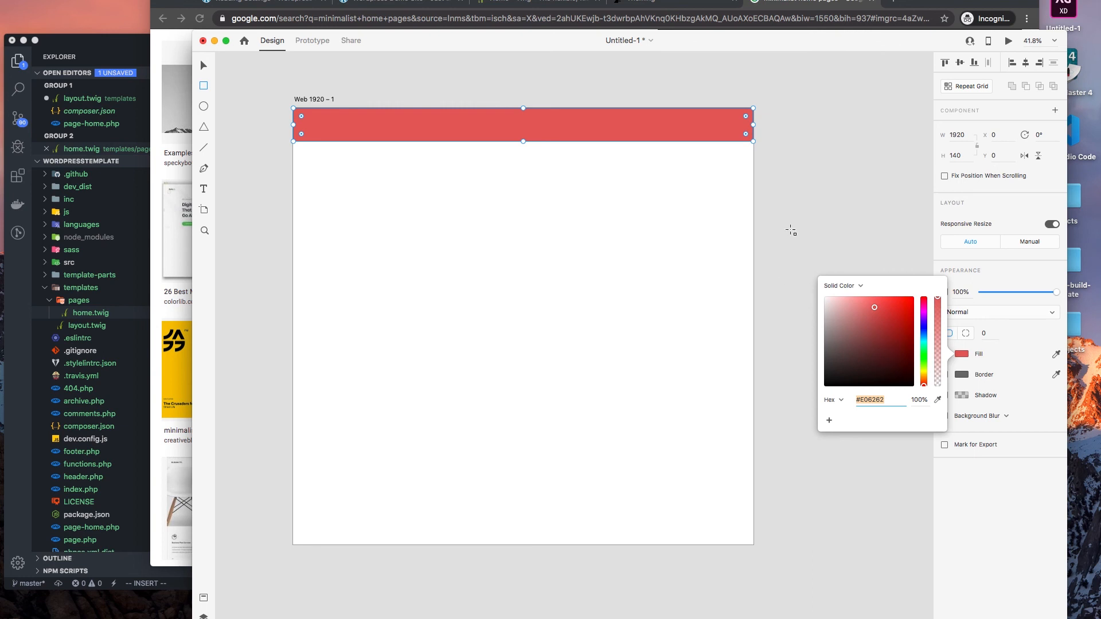
pyautogui.click(797, 234)
# - Draw a swatch rectangle about 347 by 98 on the pasteboard beside the artboard and set its border colour to #E06262
pyautogui.click(204, 86)
pyautogui.moveTo(818, 185)
pyautogui.mouseDown()
pyautogui.moveTo(854, 220)
pyautogui.moveTo(903, 209)
pyautogui.mouseUp()
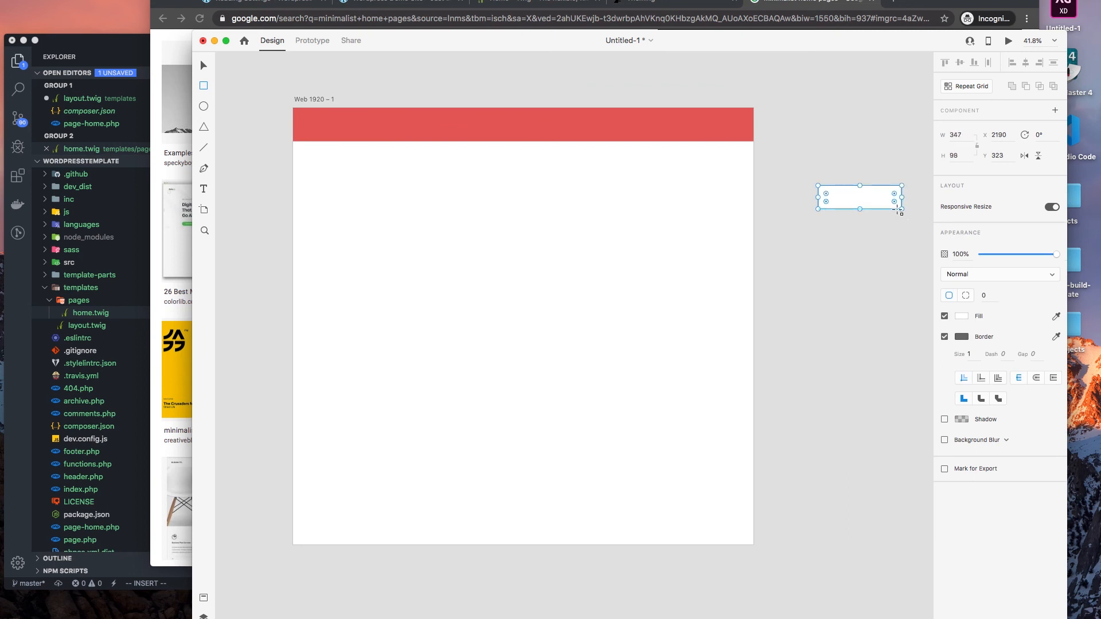
pyautogui.click(960, 337)
pyautogui.write('#E06262')
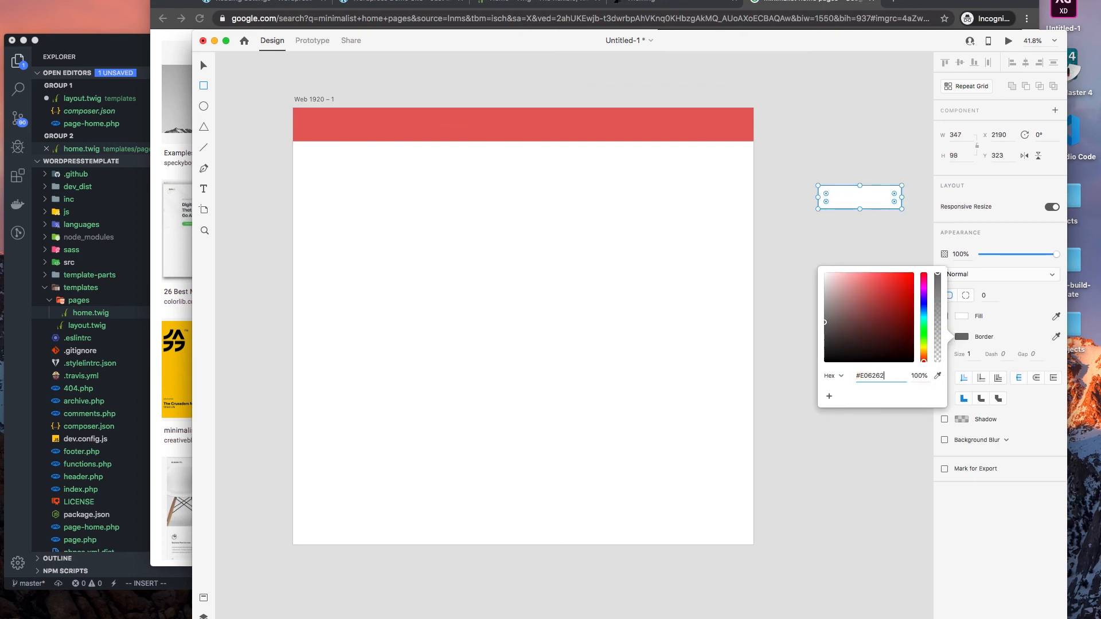
pyautogui.press('Return')
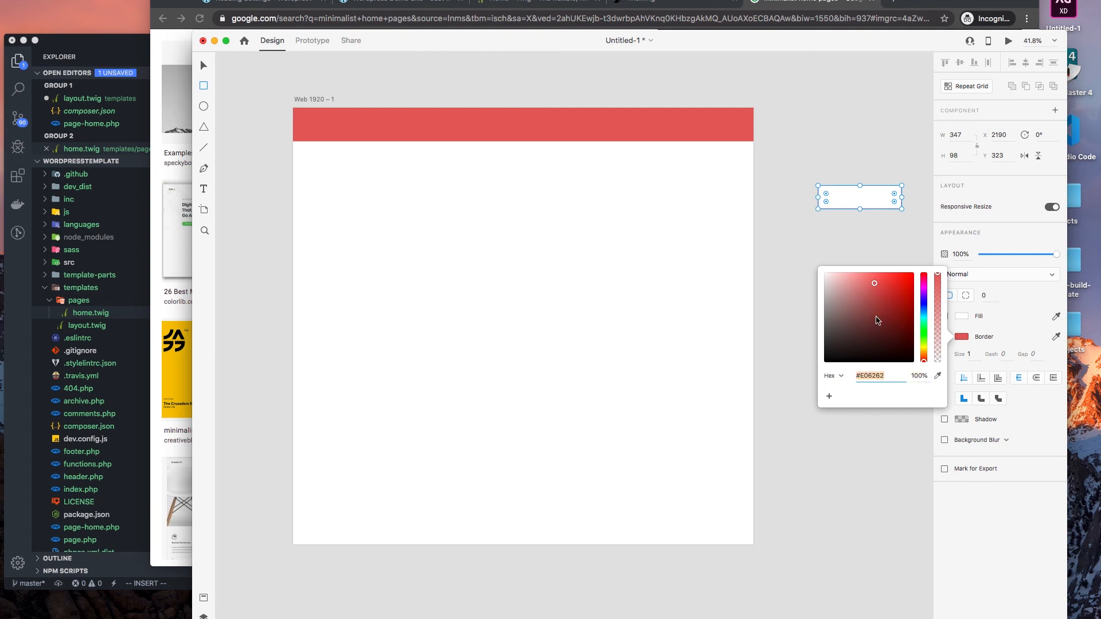
# - Remove the border from the small swatch rectangle beside the artboard
pyautogui.click(205, 67)
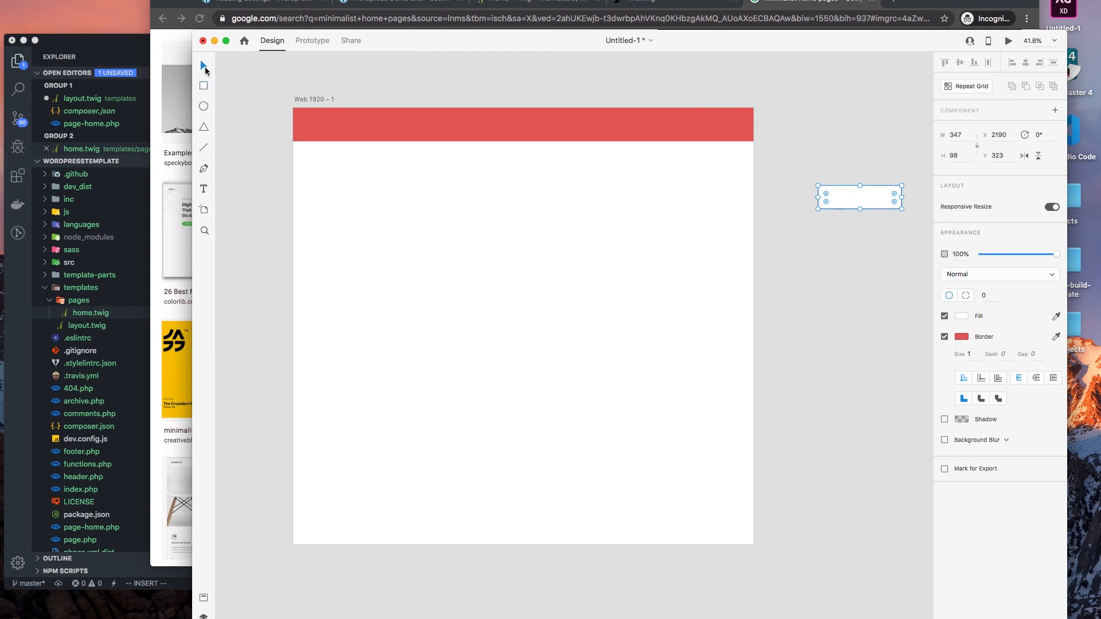
pyautogui.click(437, 138)
pyautogui.click(866, 204)
pyautogui.click(944, 337)
# - Copy the red hex value #E06262 and apply it as the swatch rectangle's fill colour
pyautogui.click(967, 319)
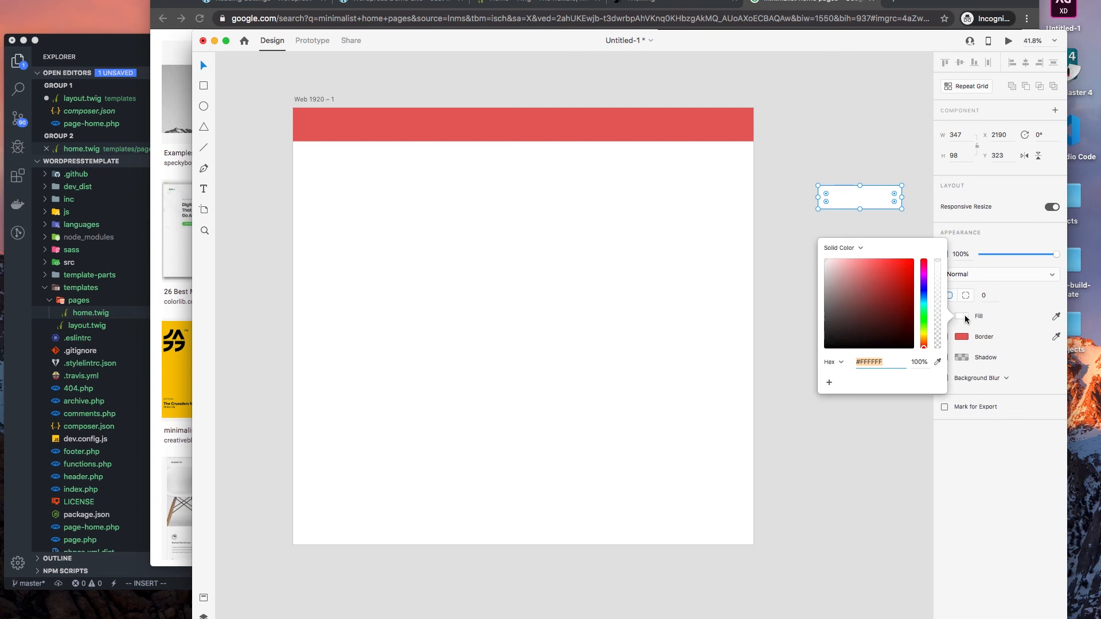
pyautogui.click(889, 363)
pyautogui.moveTo(889, 361); pyautogui.dragTo(835, 357)
pyautogui.click(492, 124)
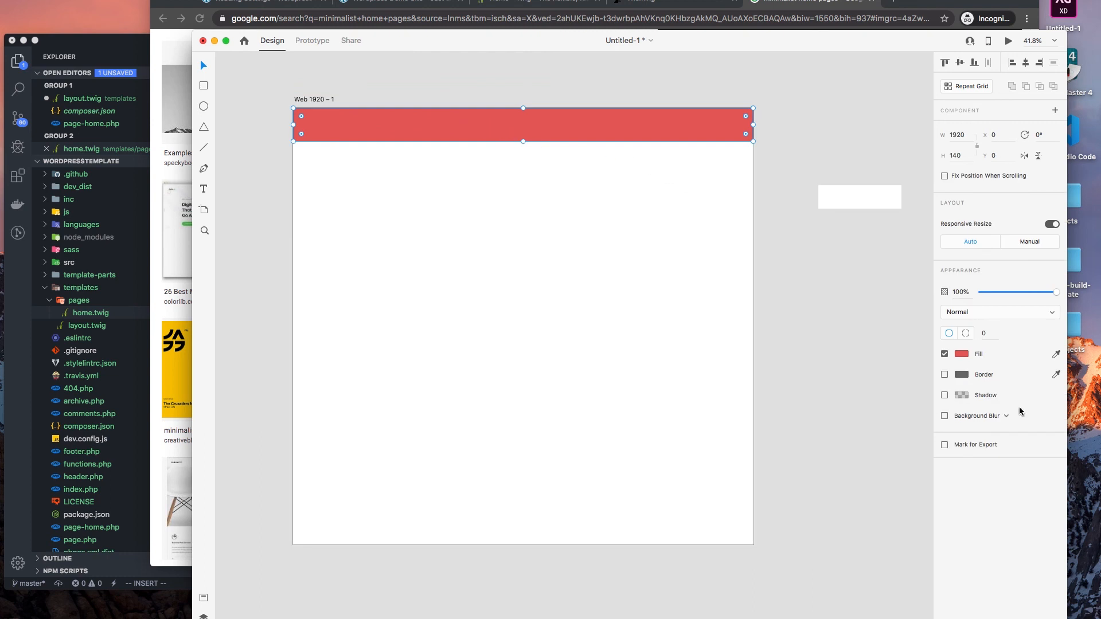
pyautogui.click(961, 354)
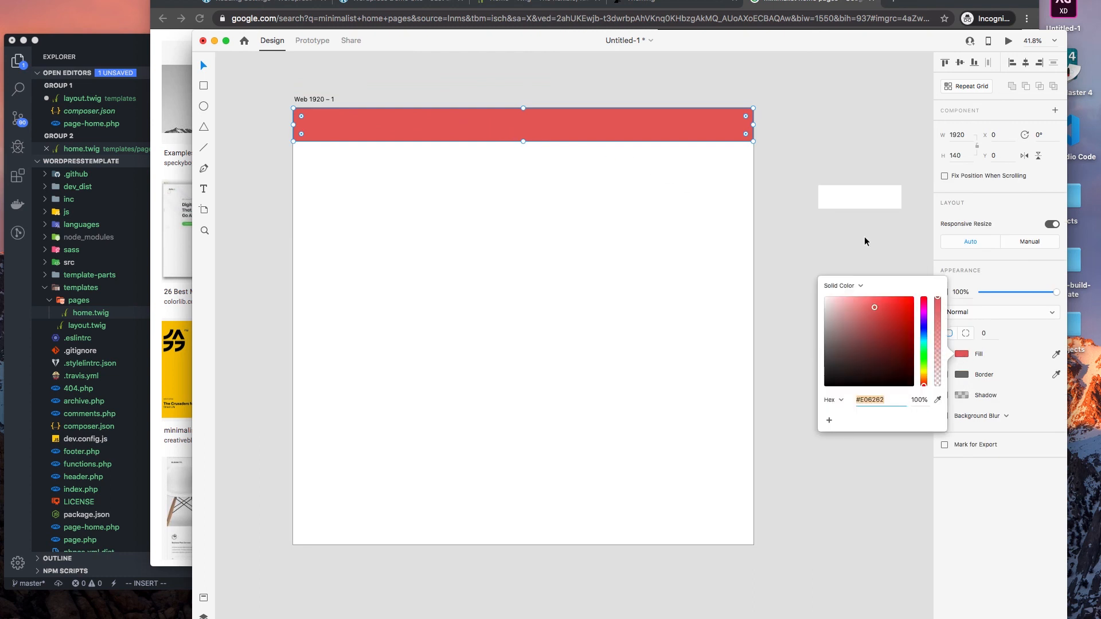
pyautogui.click(881, 203)
pyautogui.click(961, 337)
pyautogui.press('super+c')
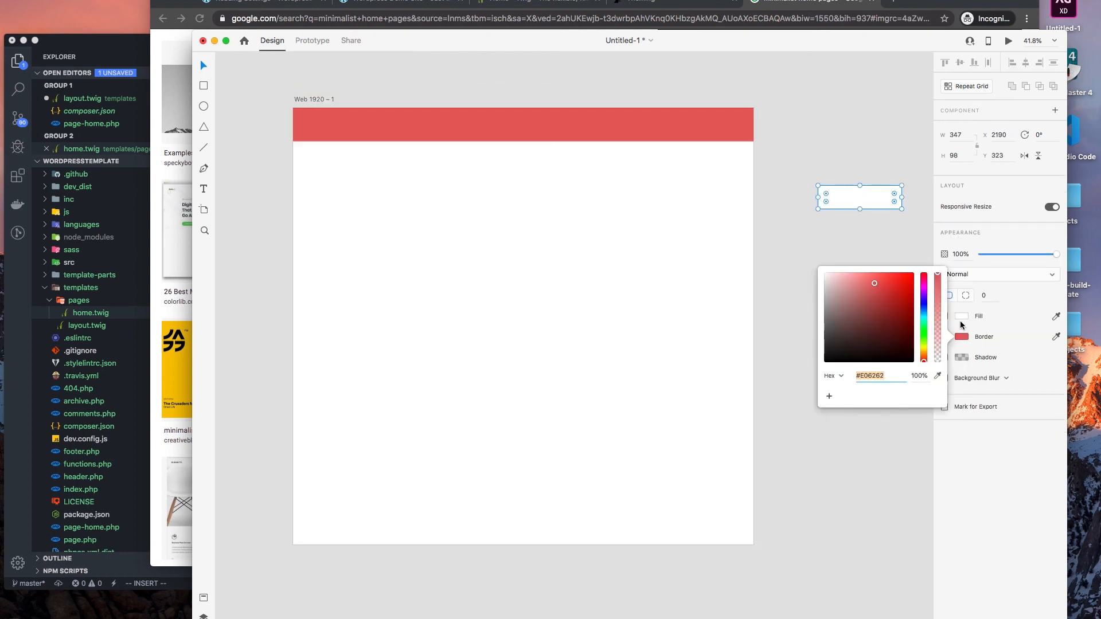
pyautogui.click(959, 317)
pyautogui.press('super+v')
pyautogui.press('Return')
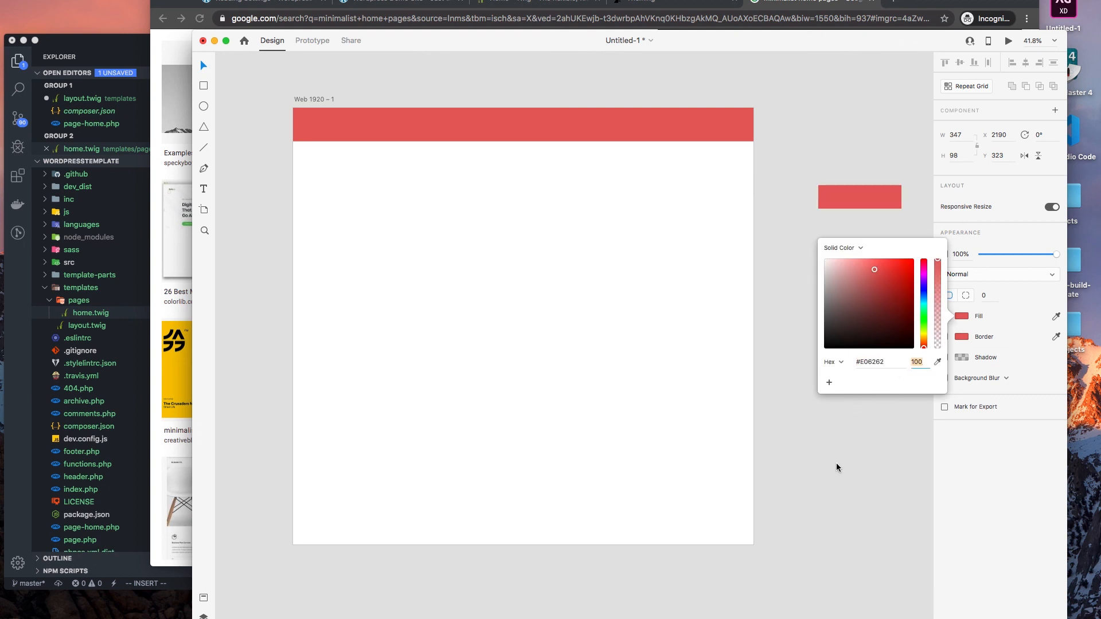
pyautogui.click(838, 463)
# - Change the fill of the full-width header rectangle to pure white
pyautogui.click(628, 122)
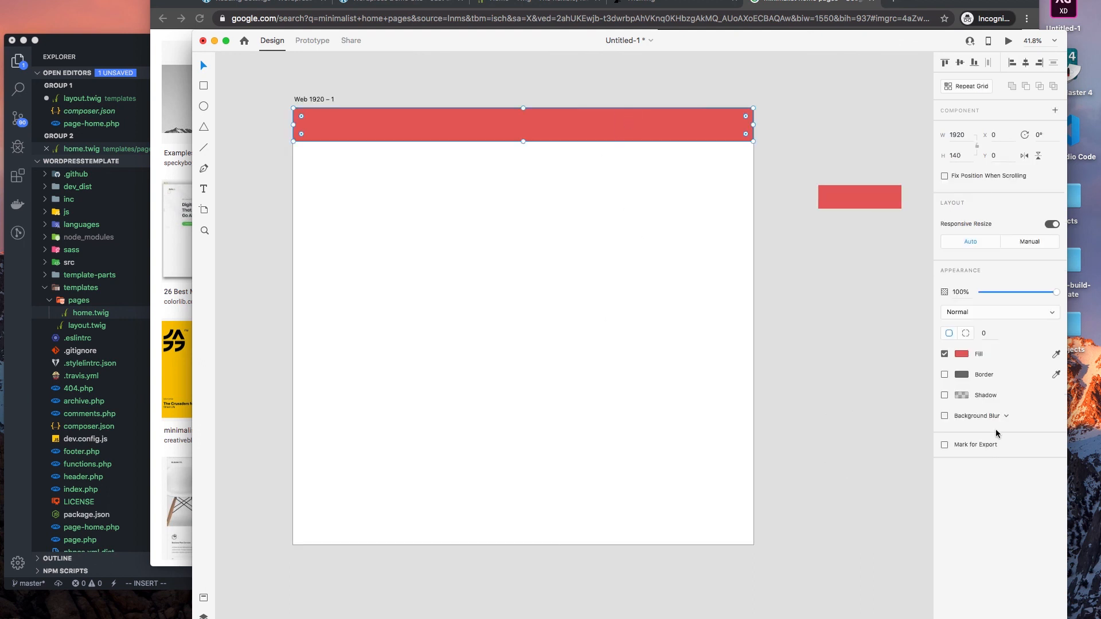
pyautogui.click(962, 354)
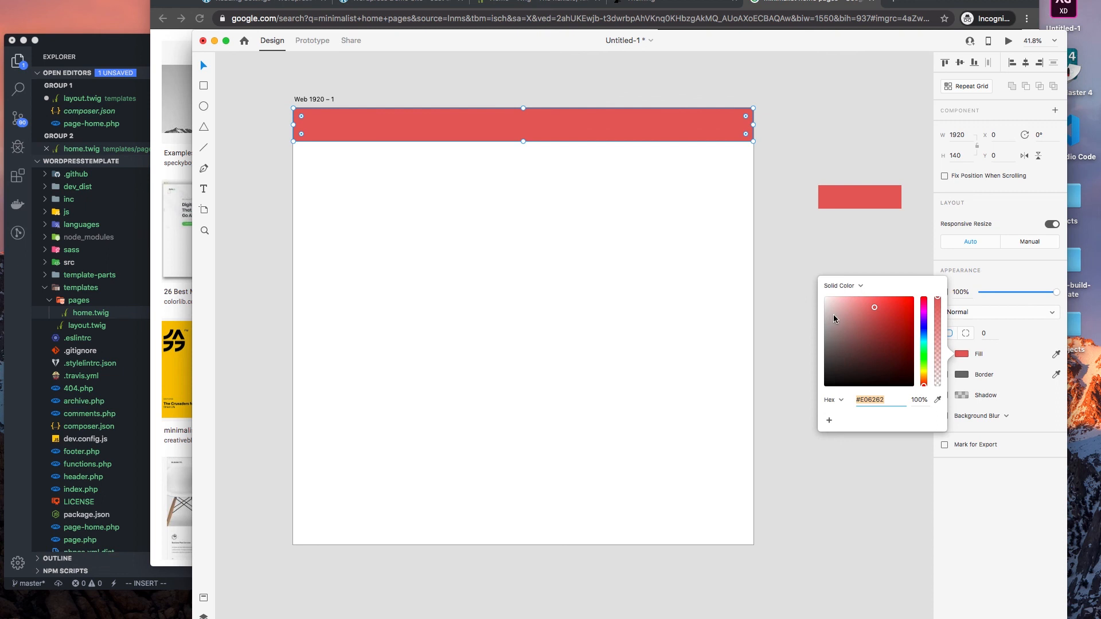
pyautogui.click(825, 297)
pyautogui.click(686, 273)
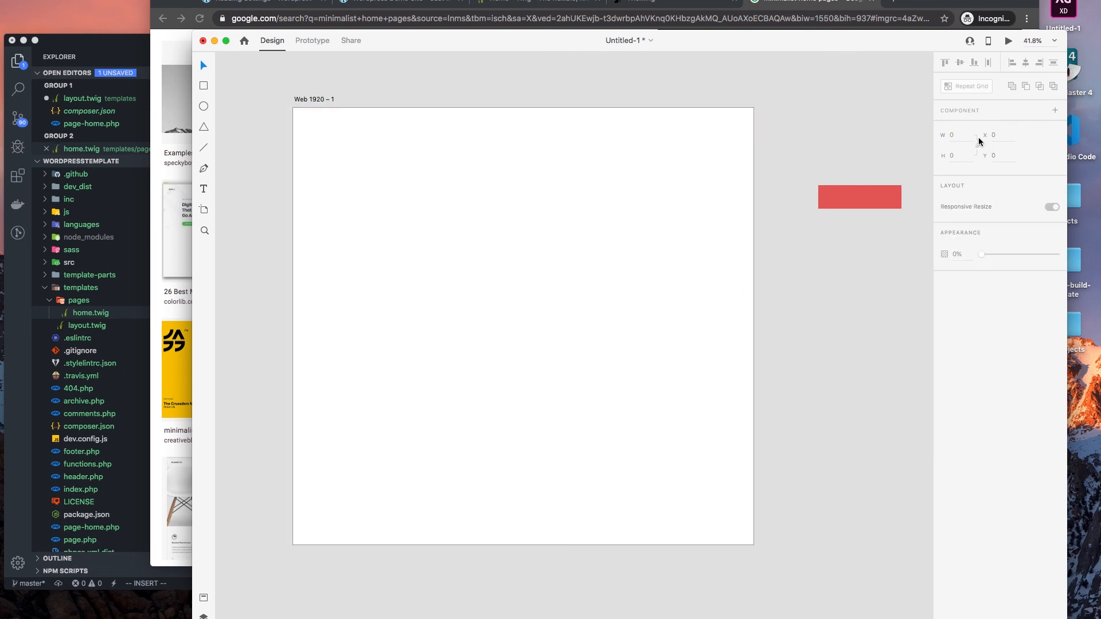
# - Set the Web 1920 artboard's background fill to the light grey #F6F6F6
pyautogui.click(313, 99)
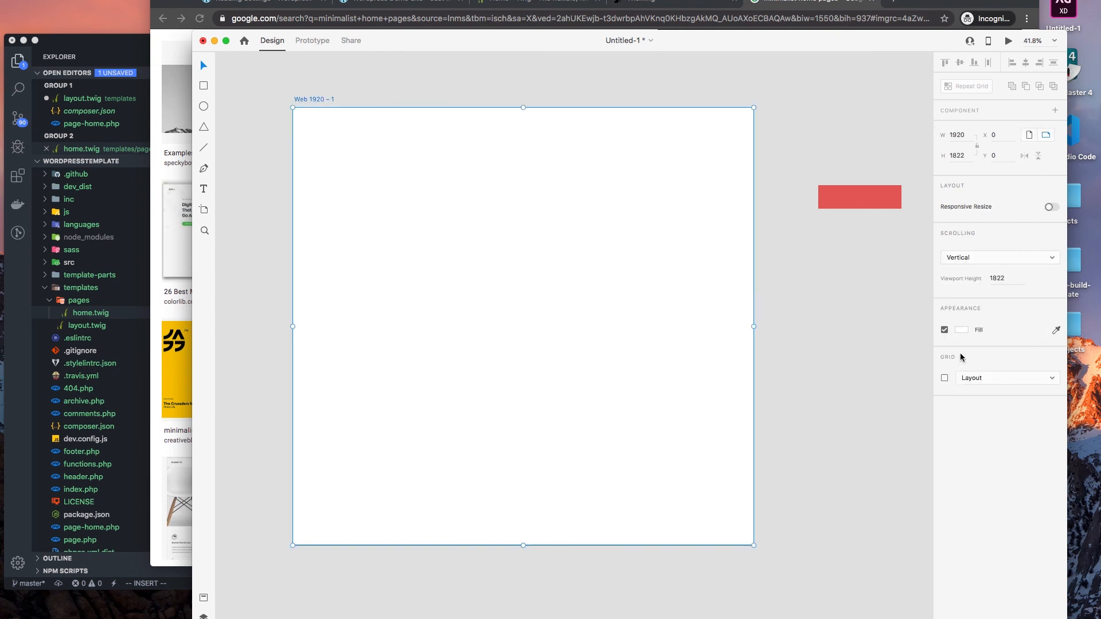
pyautogui.click(962, 330)
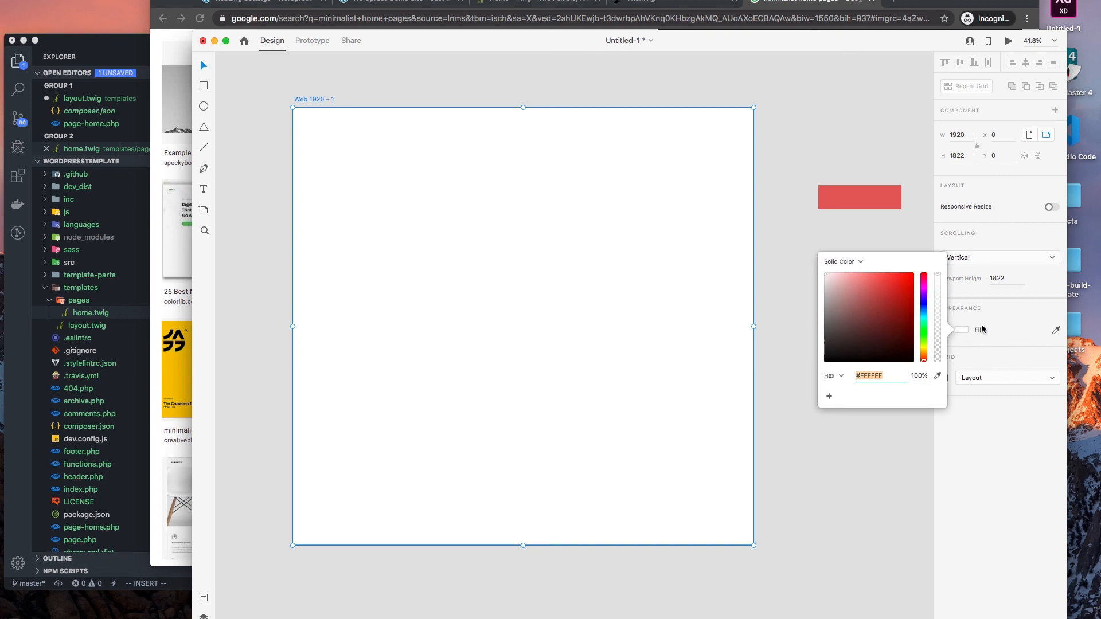
pyautogui.write('#f6f')
pyautogui.press('Tab')
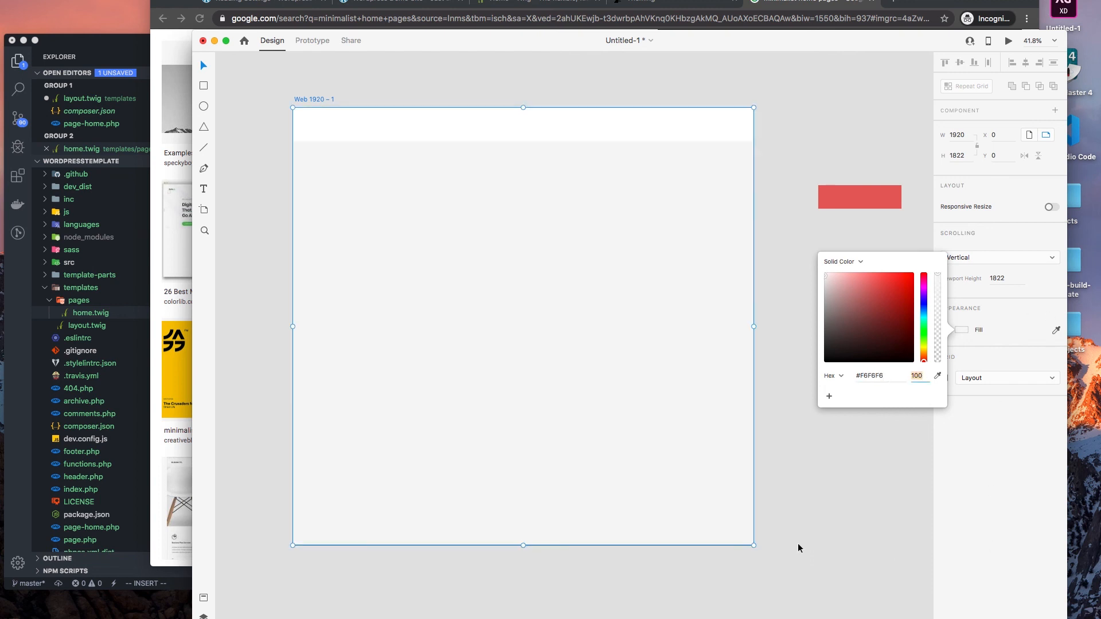
pyautogui.click(761, 551)
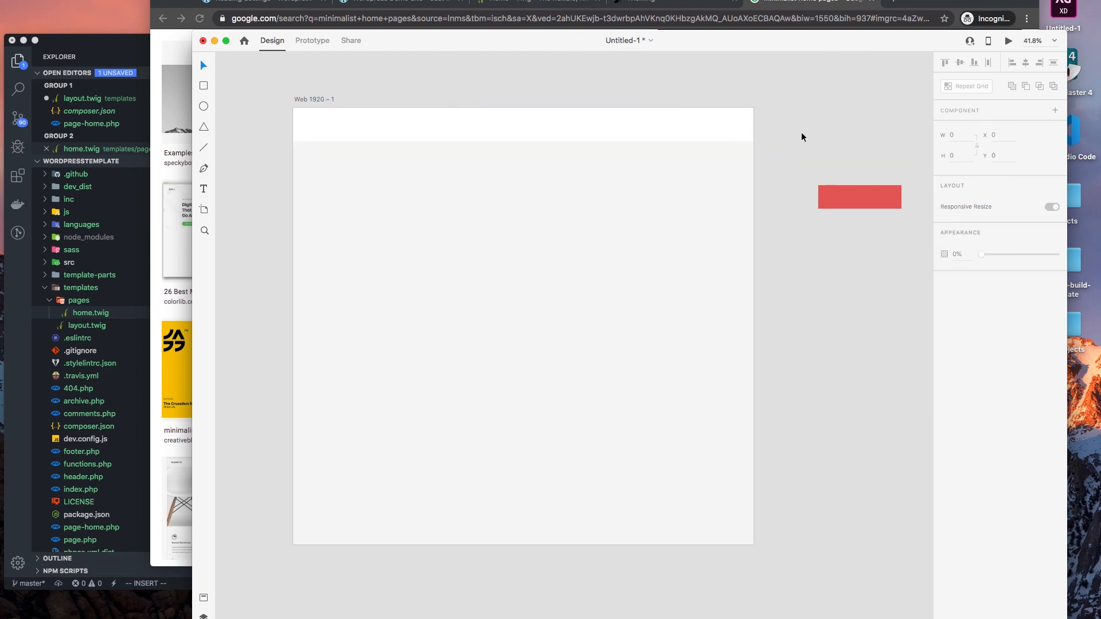
pyautogui.click(672, 125)
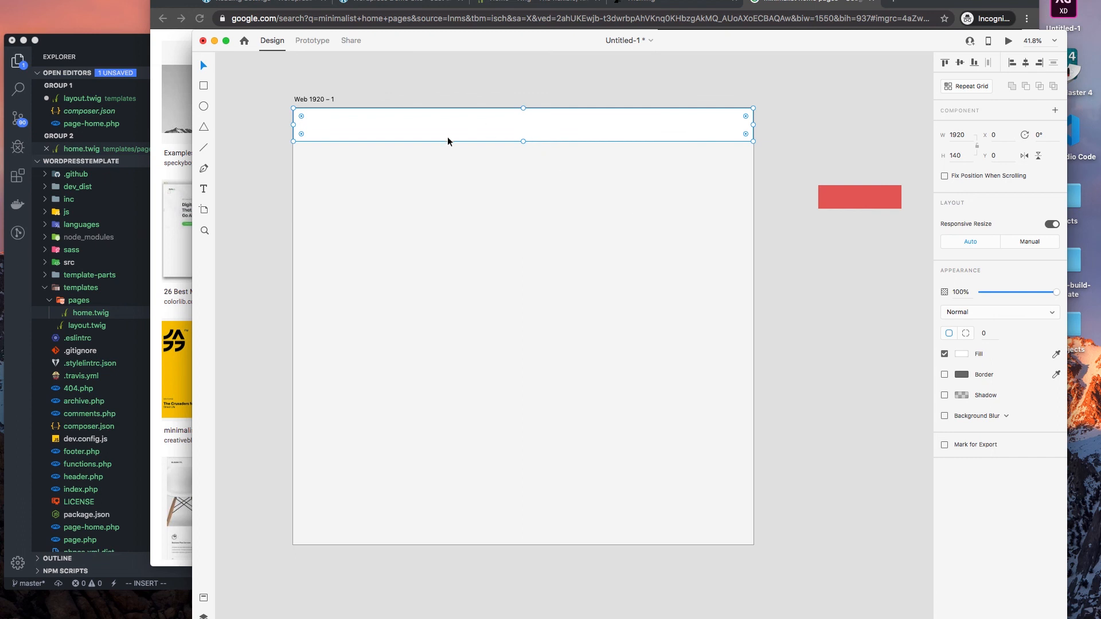
pyautogui.doubleClick(527, 129)
pyautogui.click(678, 134)
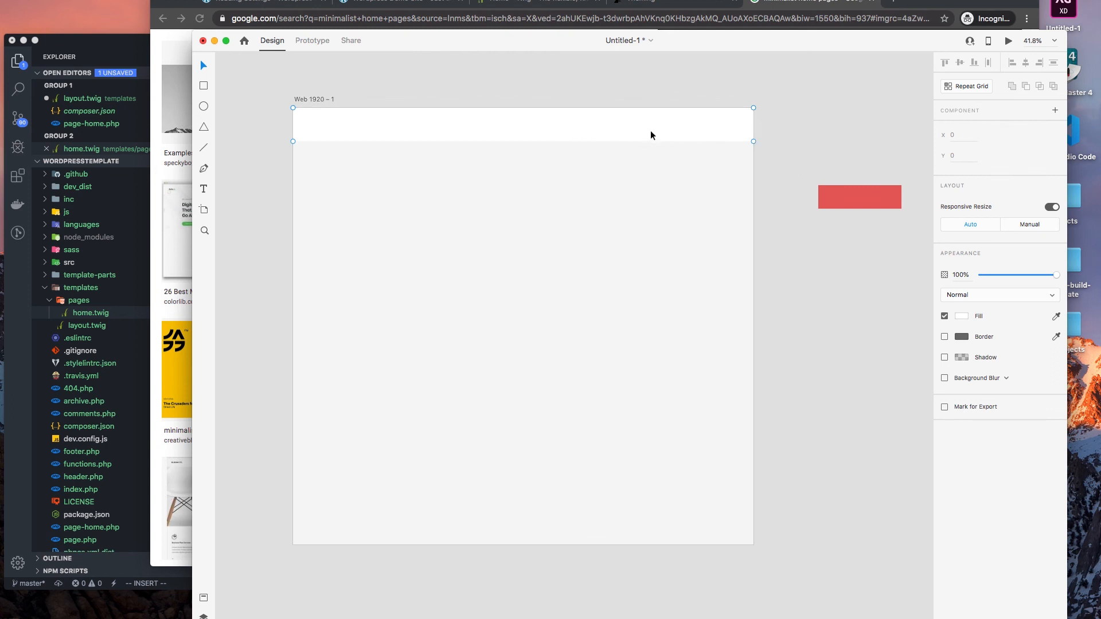
pyautogui.press('Escape')
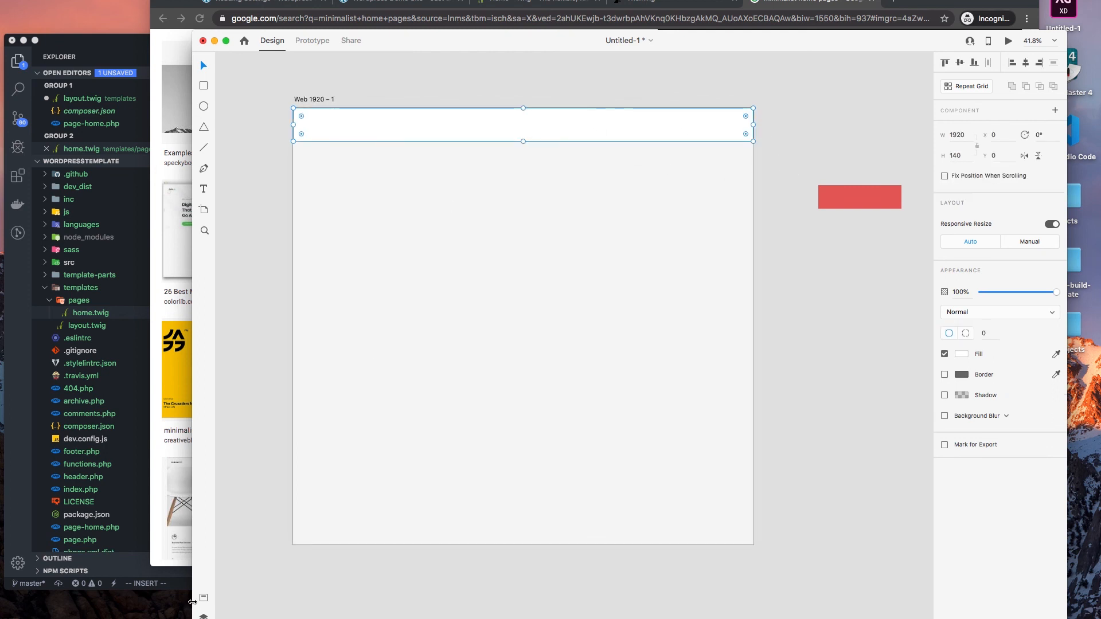
# - Show the document's layers and rename the header rectangle's layer as Navbar
pyautogui.click(203, 617)
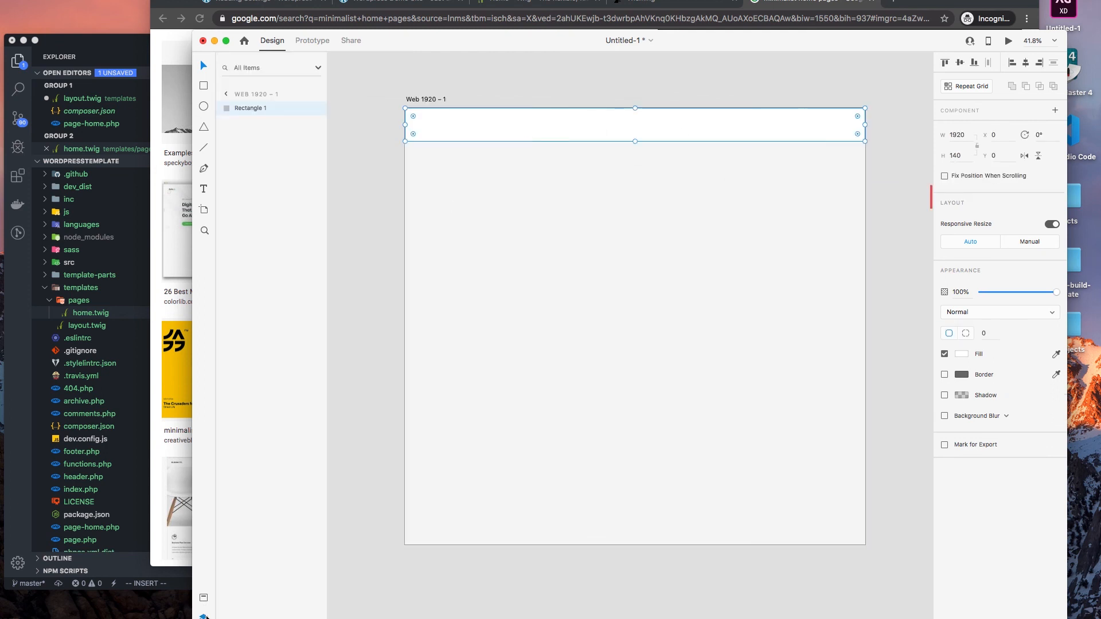
pyautogui.doubleClick(249, 111)
pyautogui.write('Navbar')
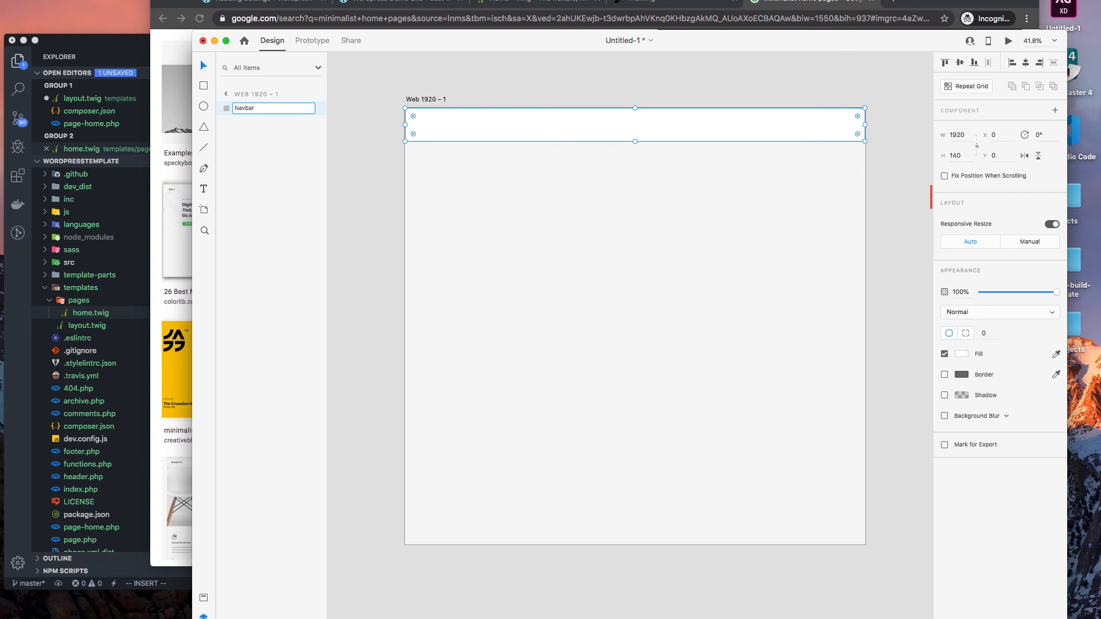
pyautogui.press('Return')
pyautogui.click(376, 412)
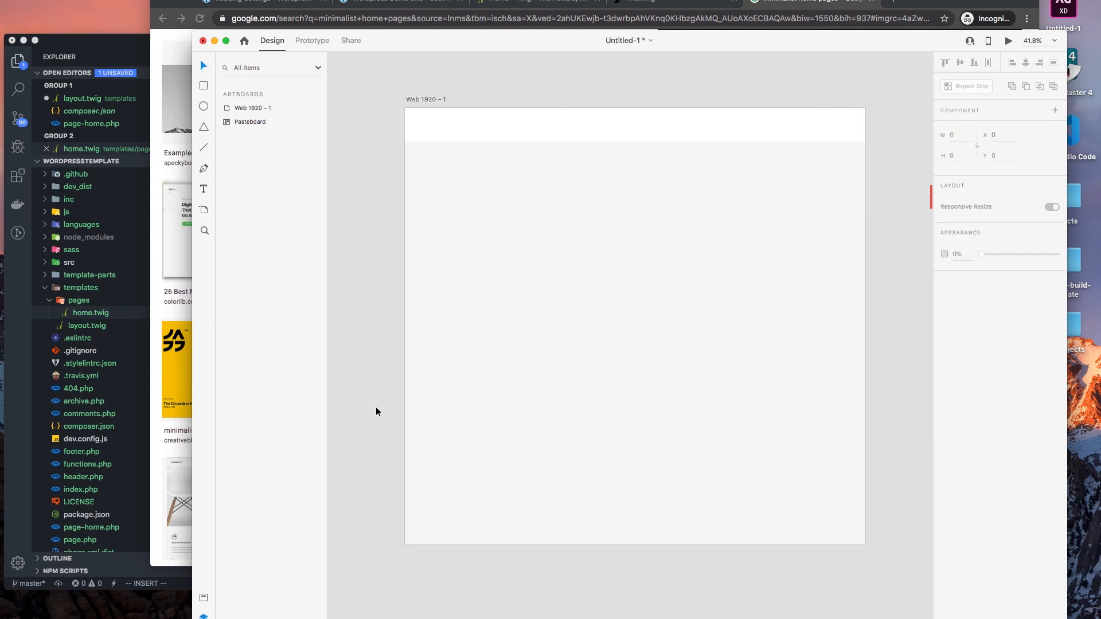
pyautogui.click(614, 130)
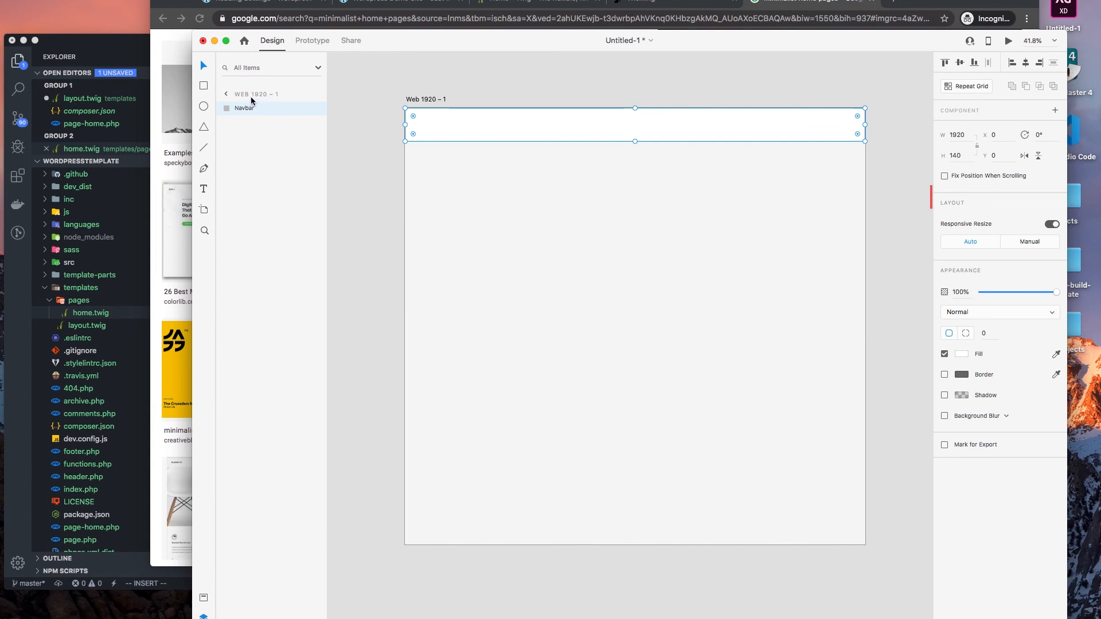
pyautogui.click(223, 96)
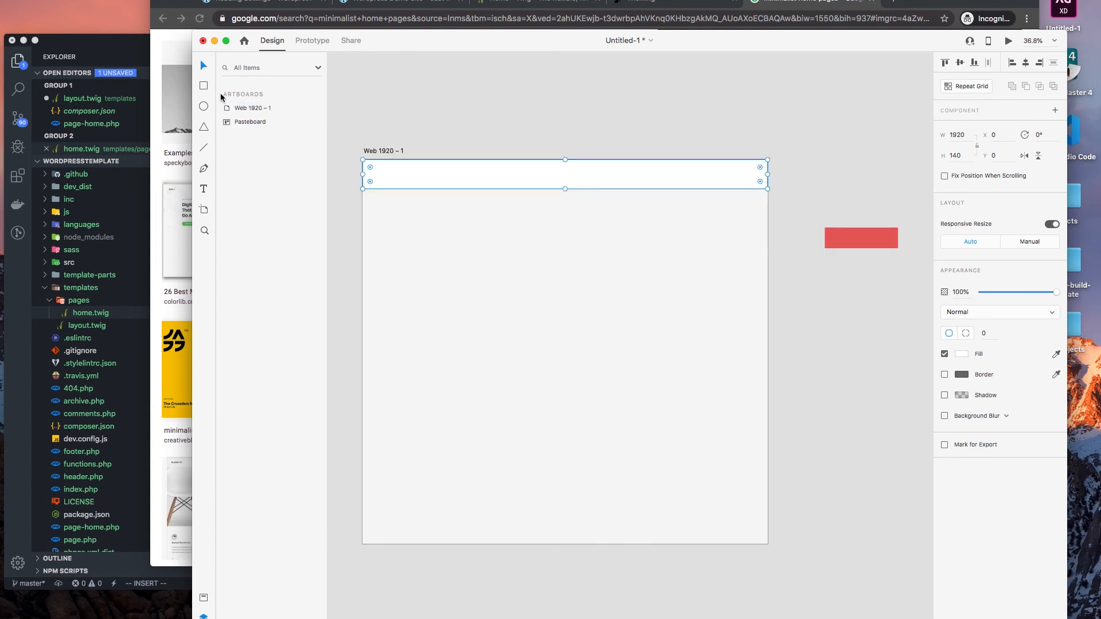
# - Extend the Web 1920 artboard downward to a height of about 2415 and lower its viewport marker to the bottom edge
pyautogui.click(470, 328)
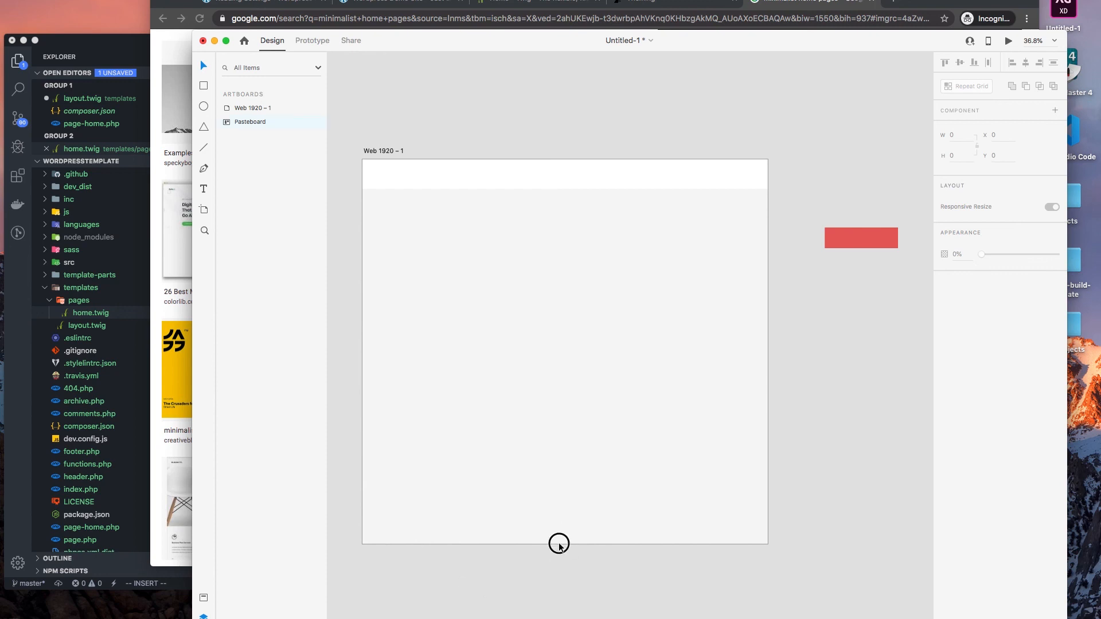
pyautogui.click(387, 152)
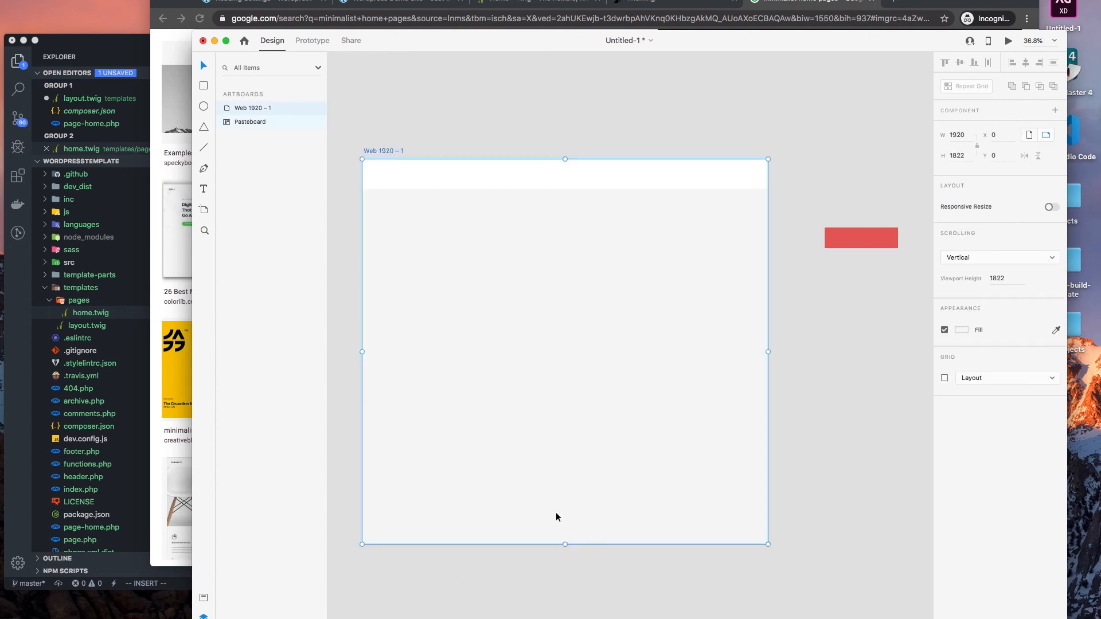
pyautogui.moveTo(567, 543); pyautogui.dragTo(564, 618)
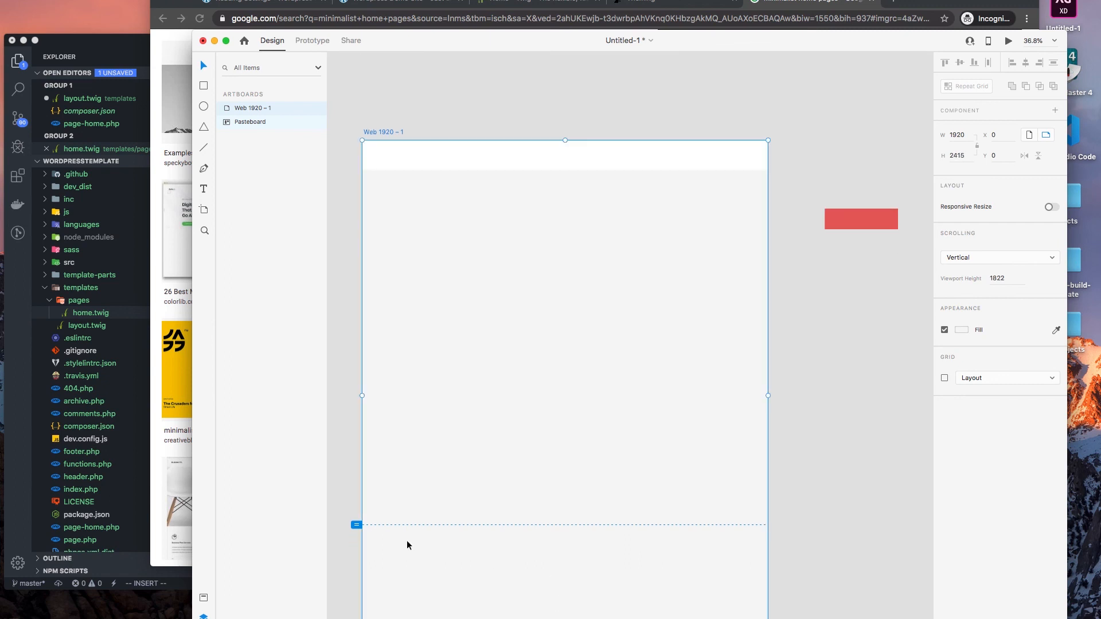
pyautogui.moveTo(357, 525)
pyautogui.mouseDown()
pyautogui.moveTo(355, 613)
pyautogui.moveTo(346, 603)
pyautogui.mouseUp()
pyautogui.click(350, 296)
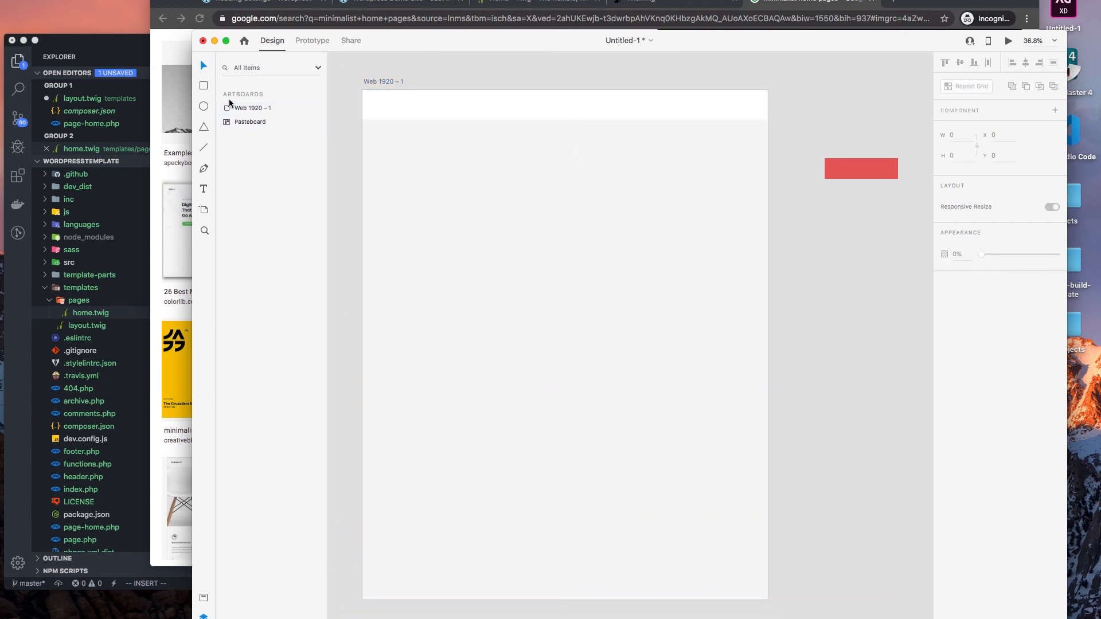
# - Draw a rectangle across the artboard directly below the navbar and set its height to 650
pyautogui.click(204, 86)
pyautogui.moveTo(768, 285); pyautogui.dragTo(359, 120)
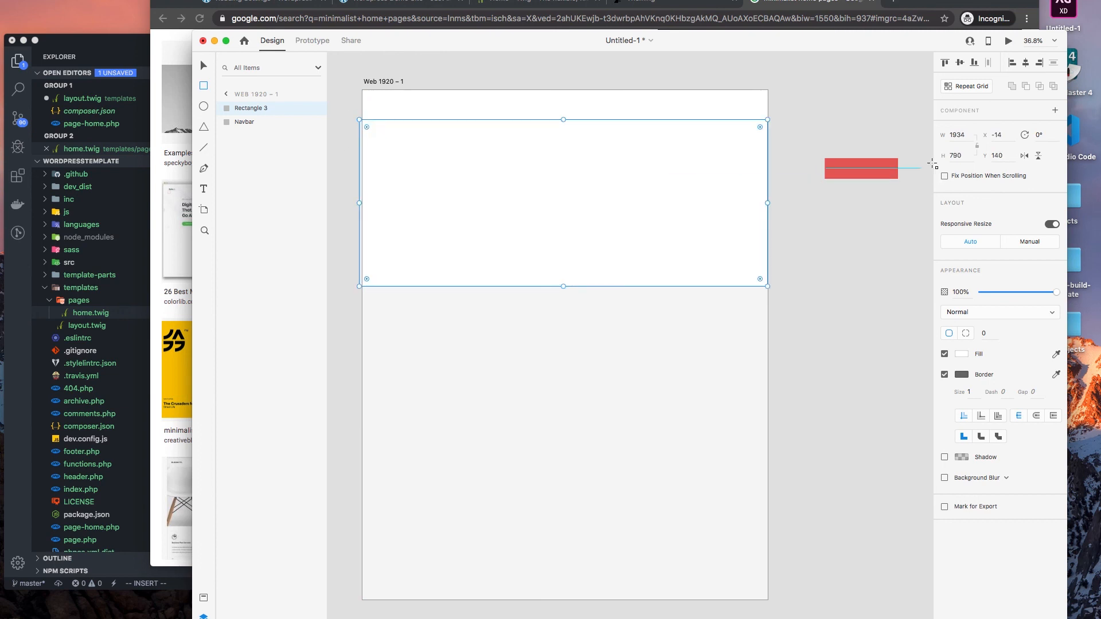
pyautogui.click(962, 159)
pyautogui.write('650')
pyautogui.press('Tab')
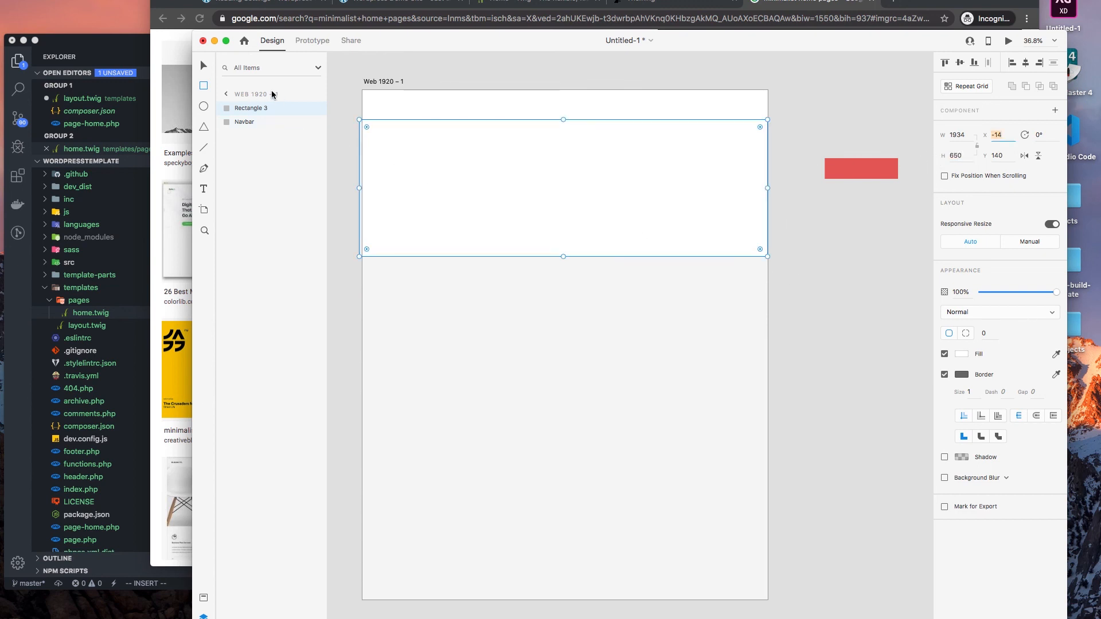
# - Trim the rectangle below the navbar to the artboard's 1920 width and remove its border
pyautogui.click(207, 67)
pyautogui.moveTo(359, 187); pyautogui.dragTo(363, 188)
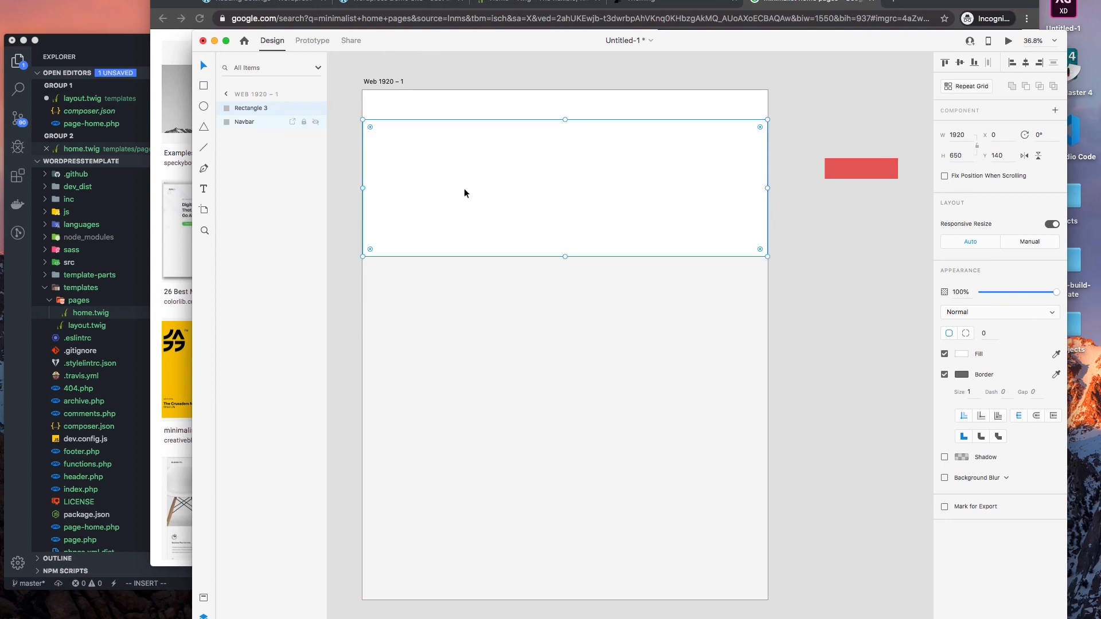
pyautogui.click(945, 375)
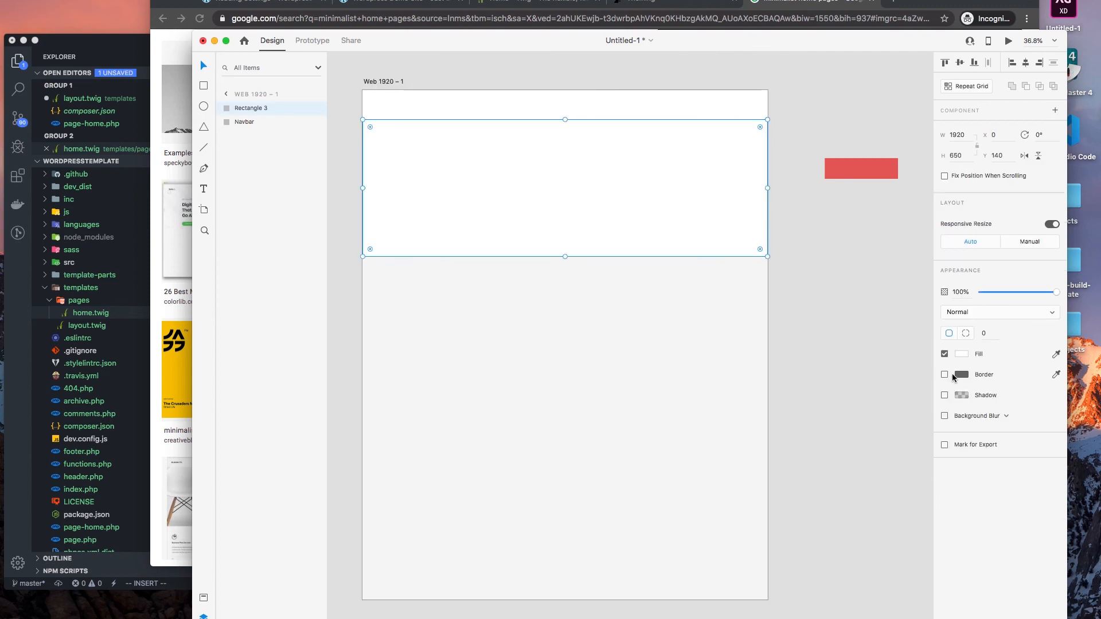
# - Fill the 650-high rectangle below the navbar with light grey
pyautogui.click(962, 354)
pyautogui.moveTo(865, 332); pyautogui.dragTo(814, 308)
pyautogui.click(802, 307)
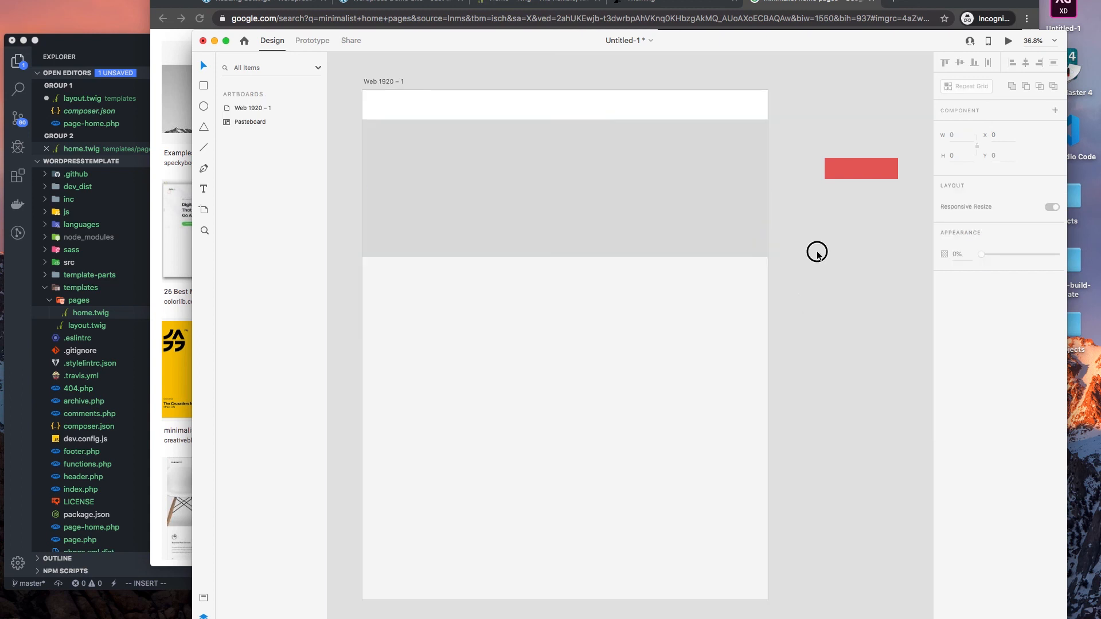
# - Move the red rectangle into the lower middle of the grey section at about X 787, Y 557 and set its corner radius to 3
pyautogui.click(867, 167)
pyautogui.moveTo(878, 168); pyautogui.dragTo(583, 218)
pyautogui.click(979, 336)
pyautogui.write('3')
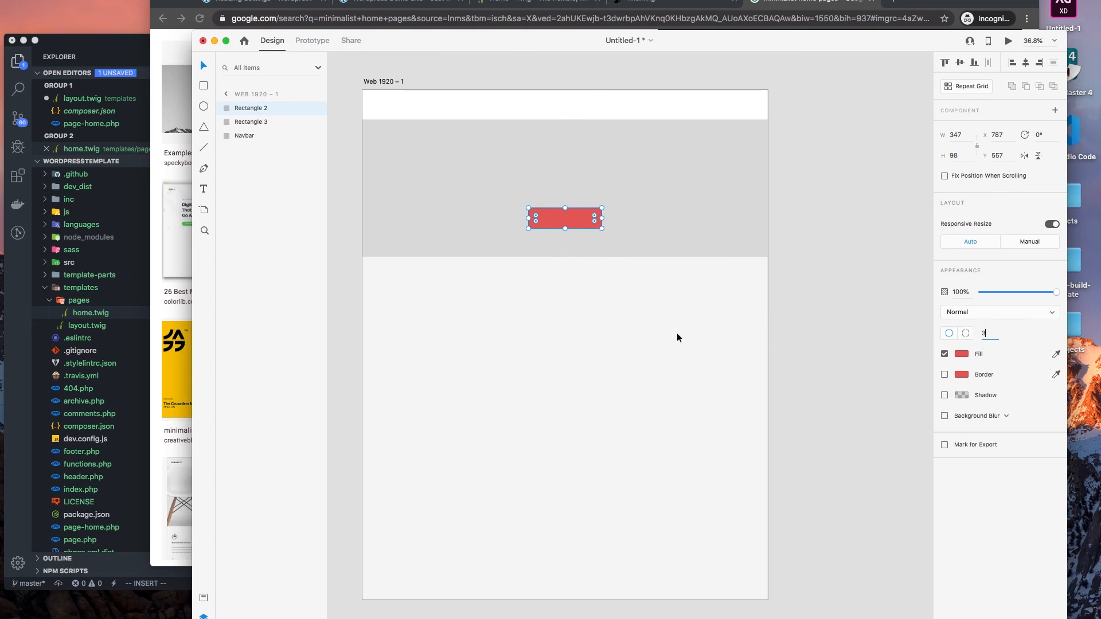
pyautogui.press('Return')
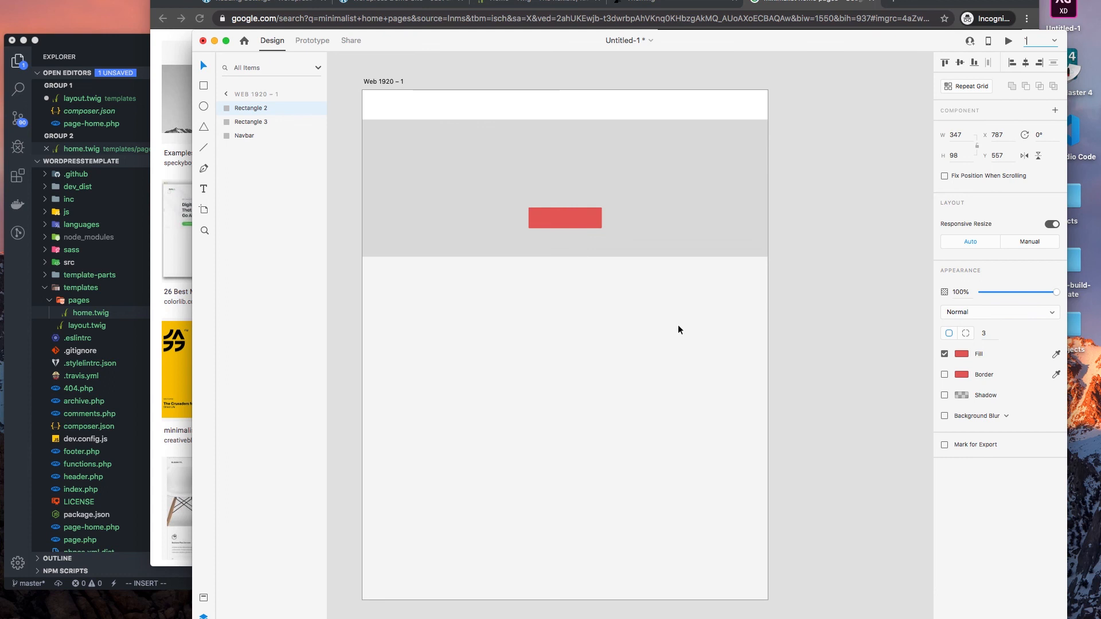
pyautogui.click(704, 325)
pyautogui.scroll(-4, 816, 245)
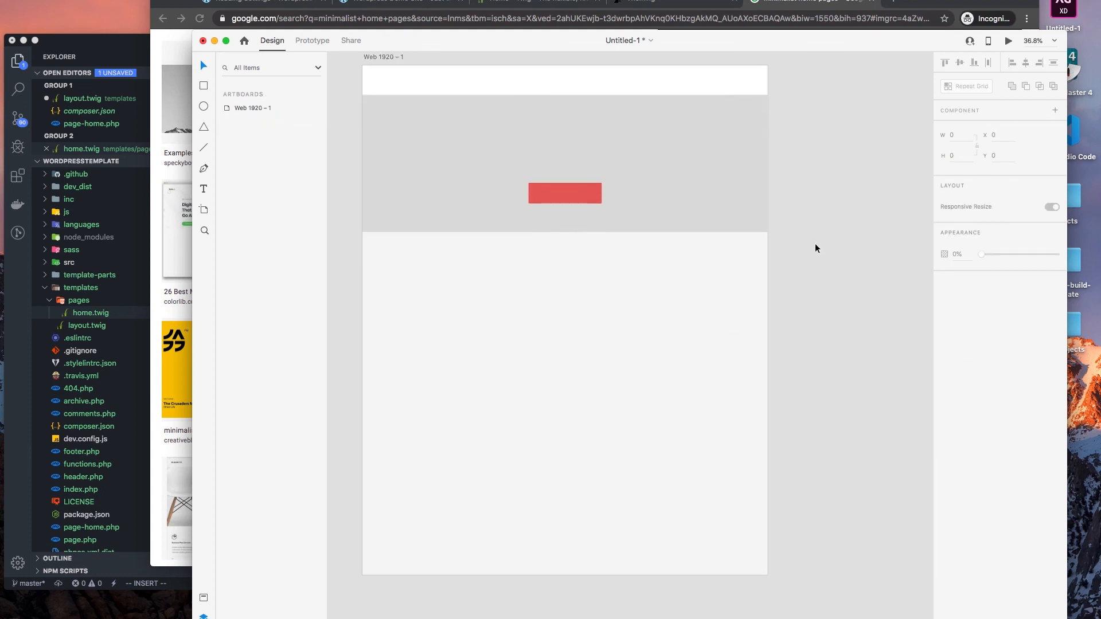
pyautogui.scroll(2, 662, 356)
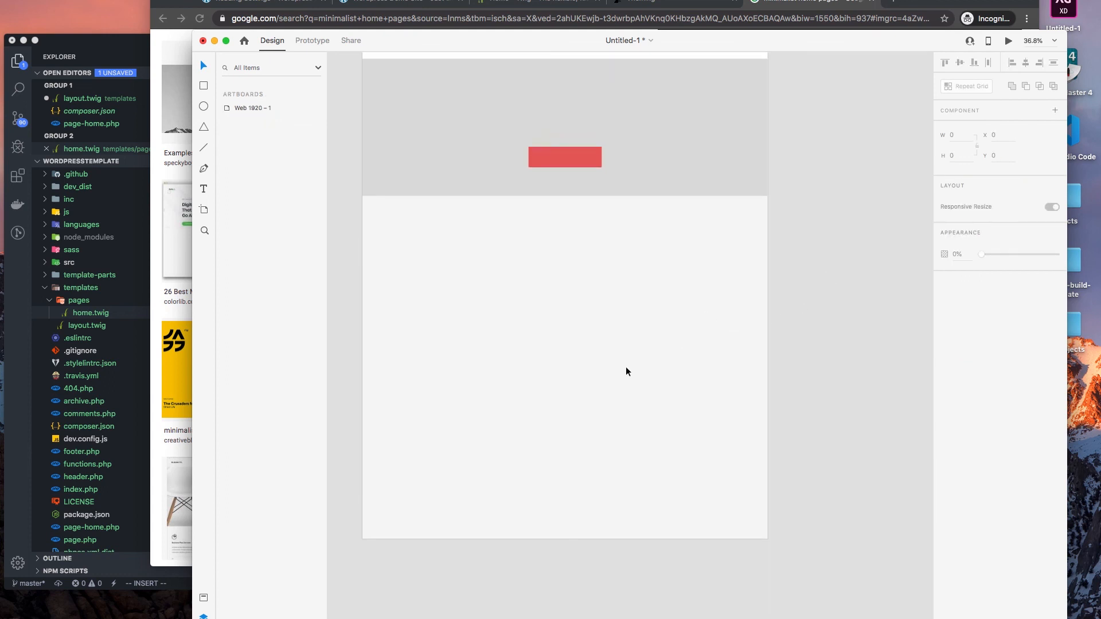
# - Duplicate the grey section rectangle, move the copy to the artboard's bottom edge and shorten it to a height of about 340
pyautogui.click(479, 162)
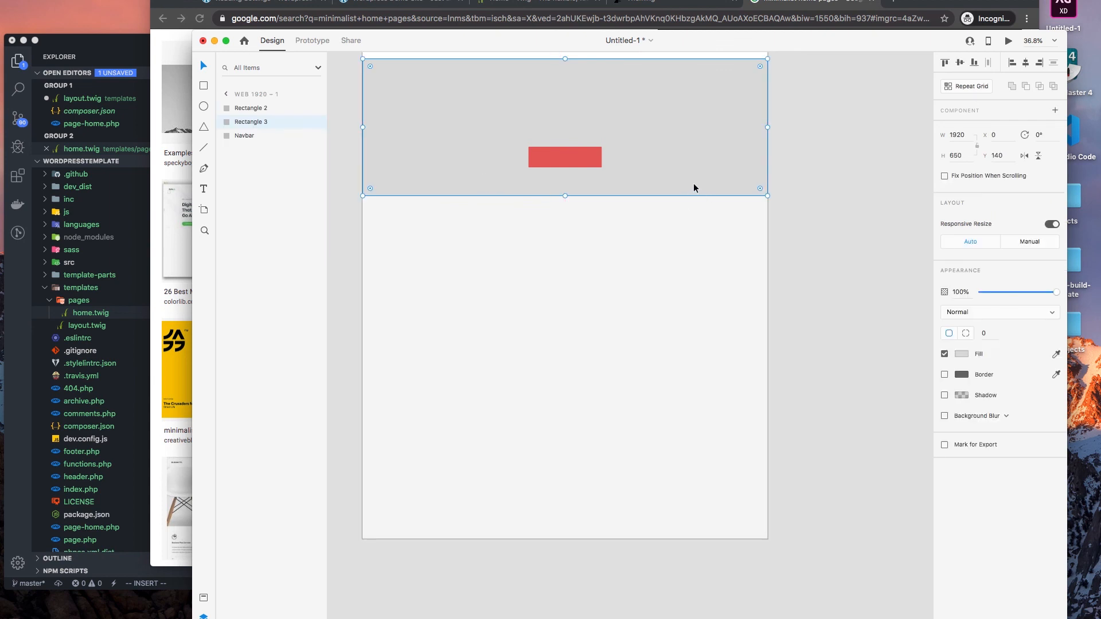
pyautogui.press('super+d')
pyautogui.moveTo(694, 183); pyautogui.dragTo(690, 524)
pyautogui.moveTo(571, 402); pyautogui.dragTo(577, 467)
pyautogui.press('Escape')
pyautogui.click(695, 518)
pyautogui.click(787, 489)
pyautogui.scroll(-2, 803, 360)
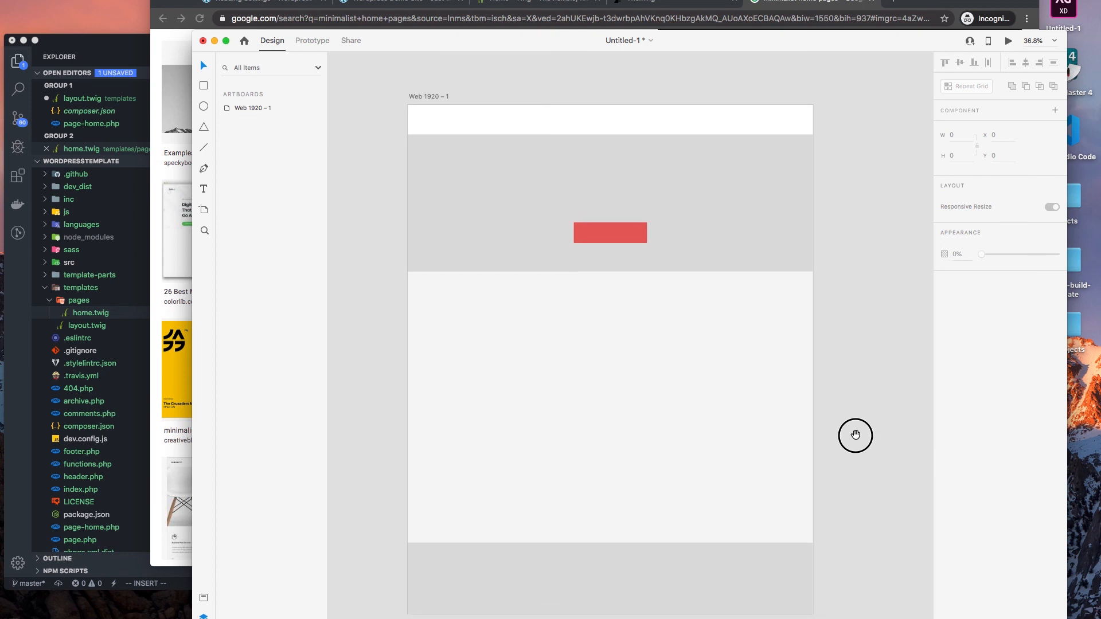
# - Rename the grey rectangle at the bottom of the artboard as Footer
pyautogui.click(607, 478)
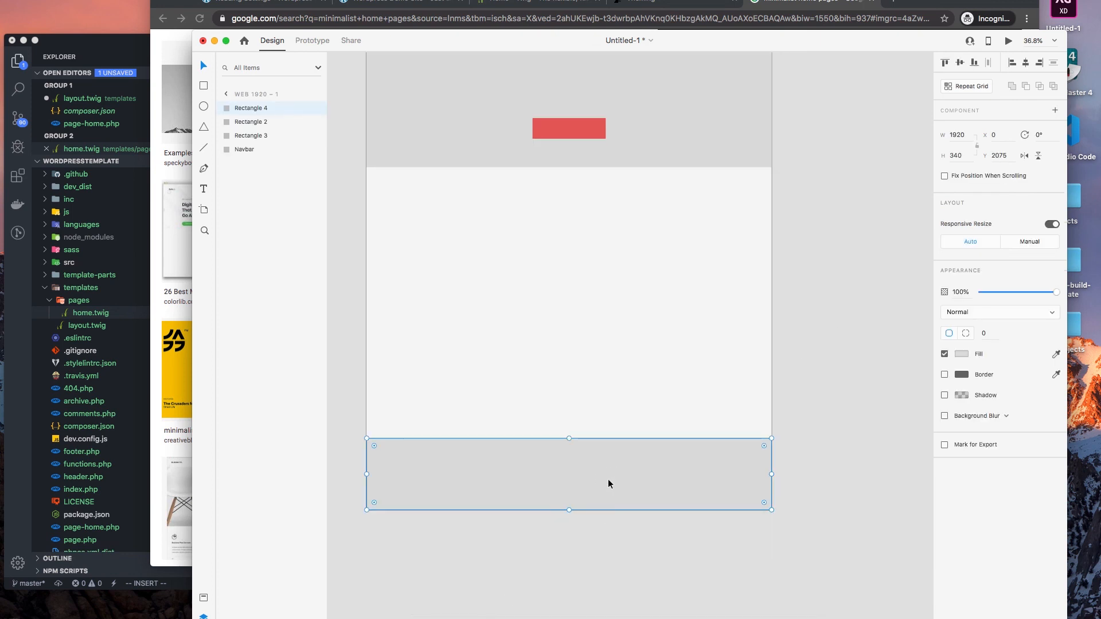
pyautogui.doubleClick(251, 108)
pyautogui.write('Footer')
pyautogui.press('Return')
pyautogui.scroll(1, 494, 152)
pyautogui.scroll(2, 495, 166)
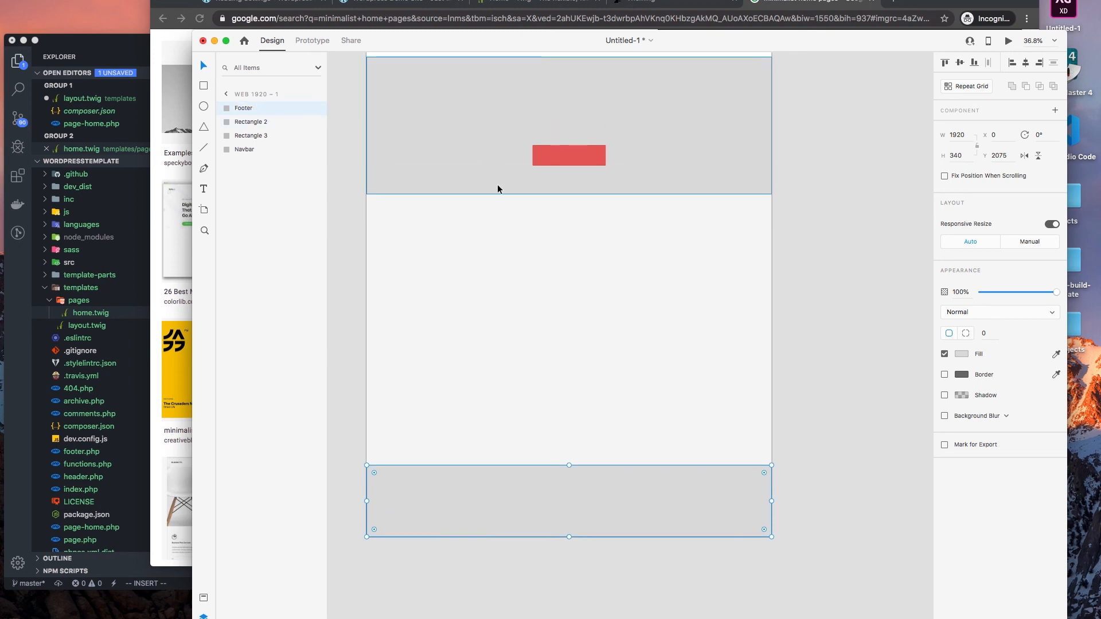
# - Group the grey section rectangle with the red rectangle and name the group Hero
pyautogui.click(789, 153)
pyautogui.scroll(5, 814, 172)
pyautogui.moveTo(837, 310); pyautogui.dragTo(451, 188)
pyautogui.rightClick(479, 220)
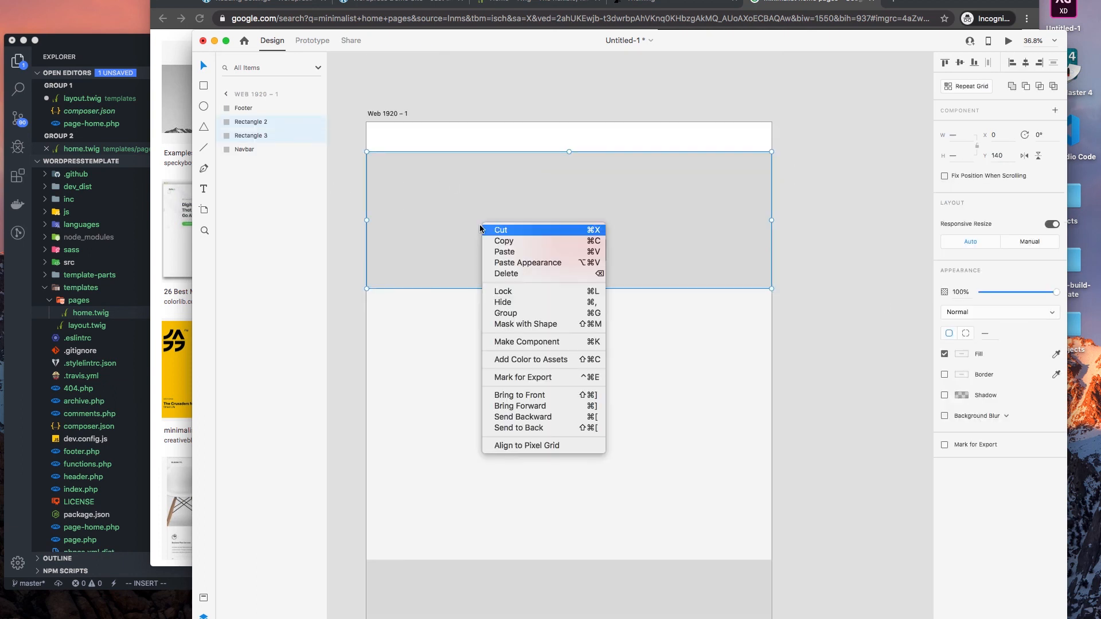
pyautogui.click(526, 313)
pyautogui.doubleClick(245, 122)
pyautogui.write('Hero')
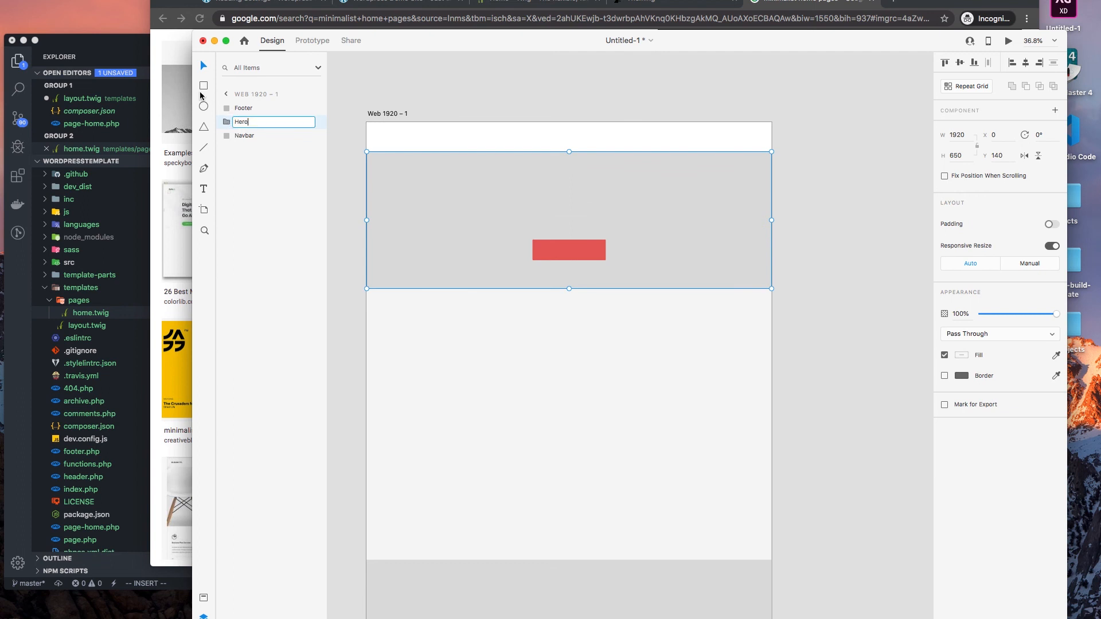
pyautogui.press('Return')
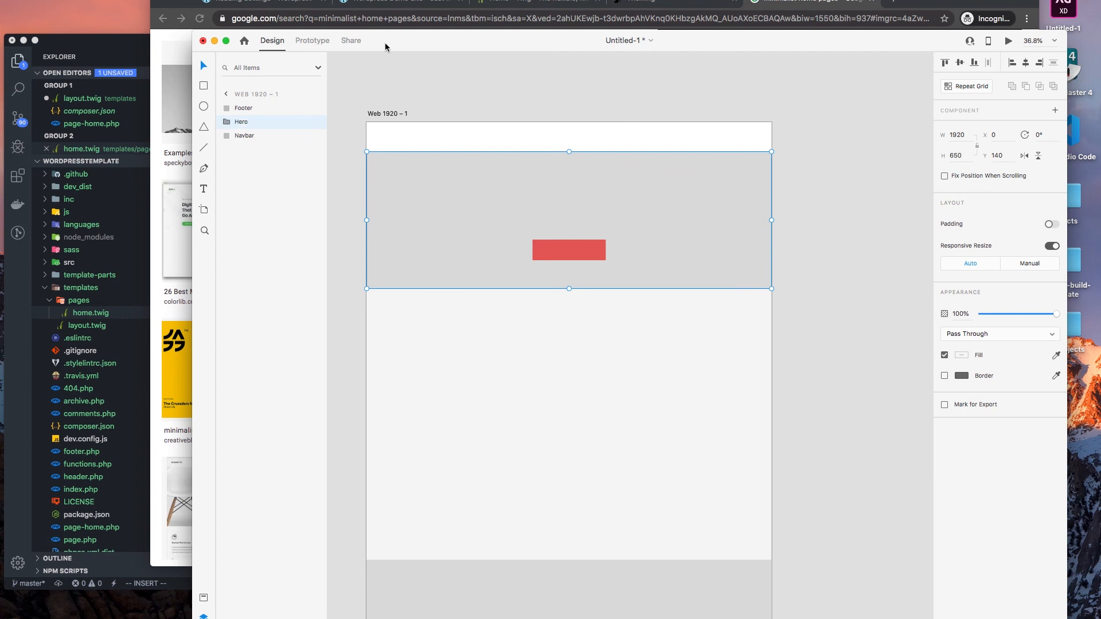
pyautogui.click(491, 132)
pyautogui.click(608, 418)
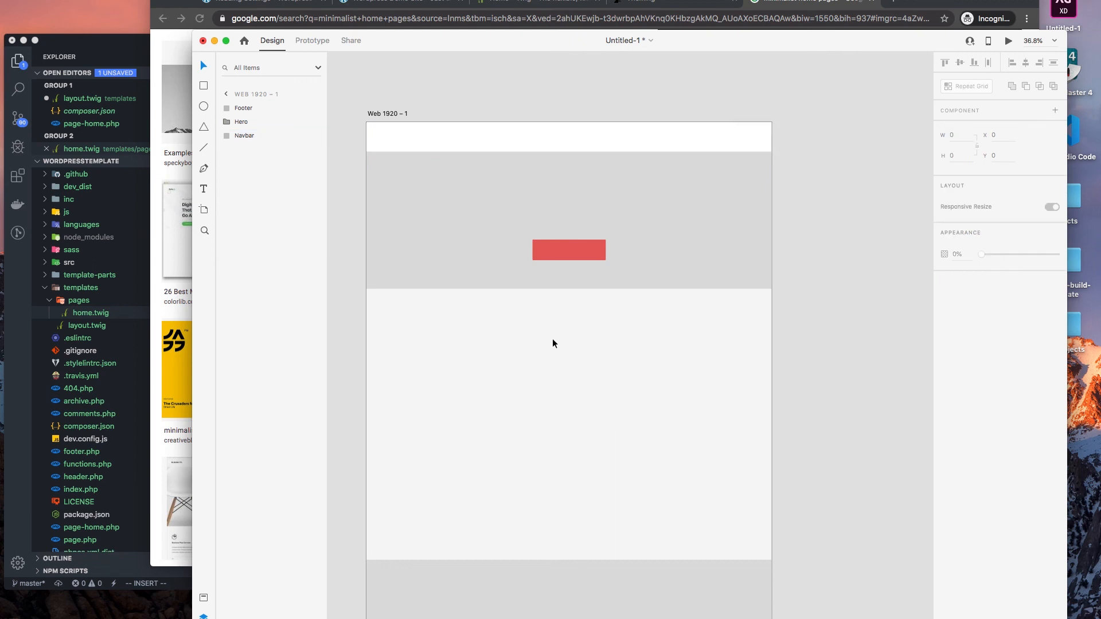
# - Draw a white rectangle about 1920 by 674 directly below the hero section and remove its border
pyautogui.scroll(-3, 579, 324)
pyautogui.click(204, 87)
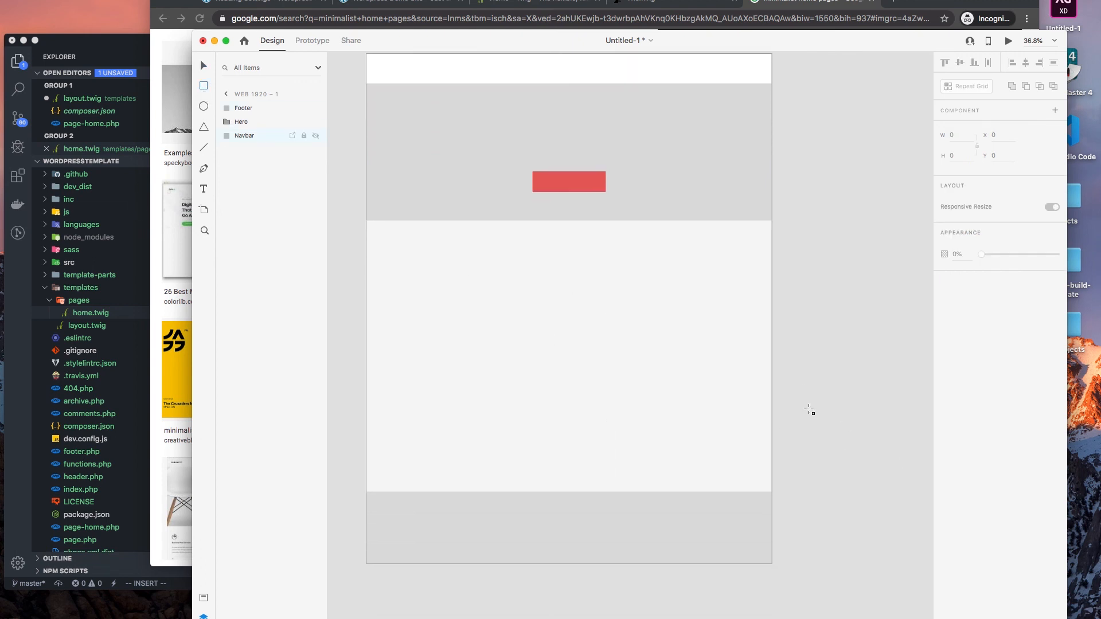
pyautogui.moveTo(772, 362)
pyautogui.mouseDown()
pyautogui.moveTo(374, 247)
pyautogui.moveTo(356, 231)
pyautogui.moveTo(368, 222)
pyautogui.mouseUp()
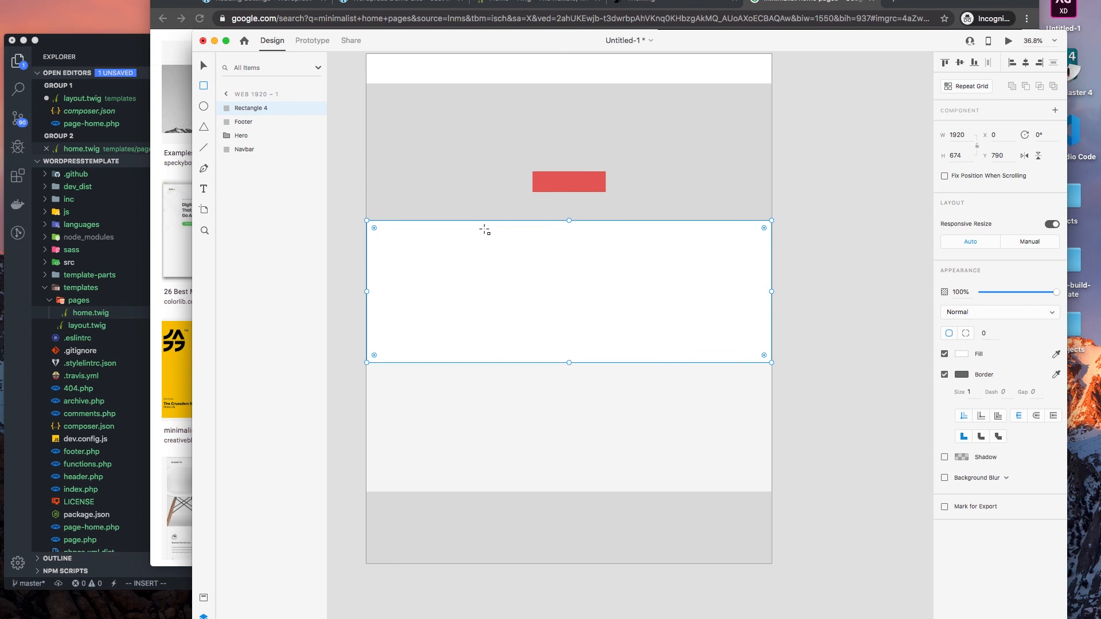
pyautogui.click(866, 313)
pyautogui.click(694, 347)
pyautogui.click(856, 379)
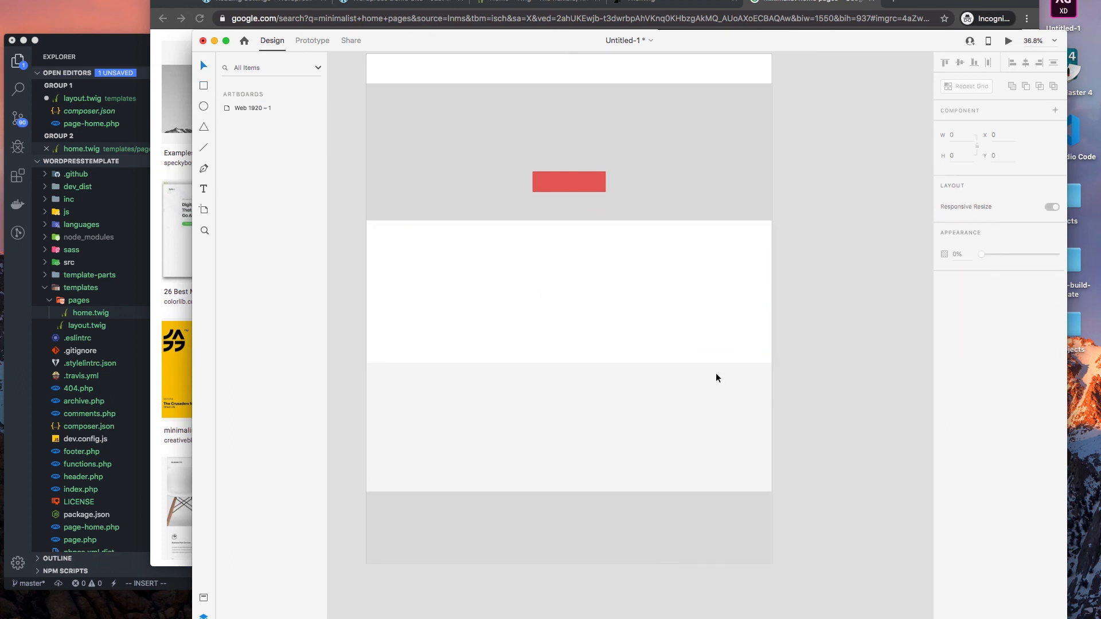
# - Group the white rectangle below the hero section and name the group Content Area
pyautogui.scroll(-1, 711, 377)
pyautogui.scroll(-1, 704, 379)
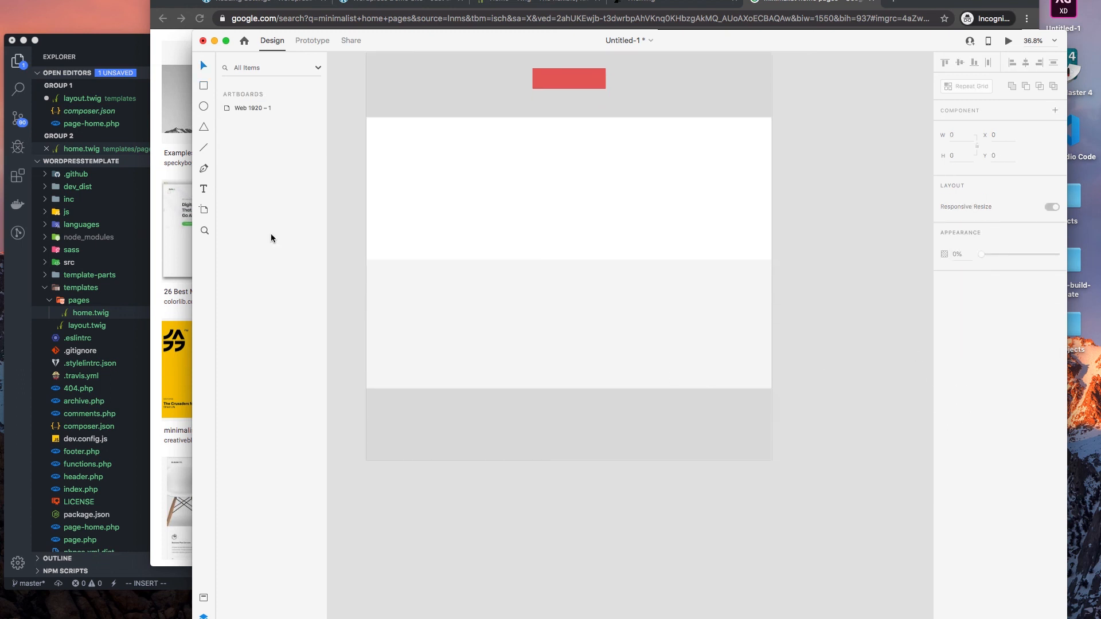
pyautogui.click(416, 207)
pyautogui.rightClick(404, 164)
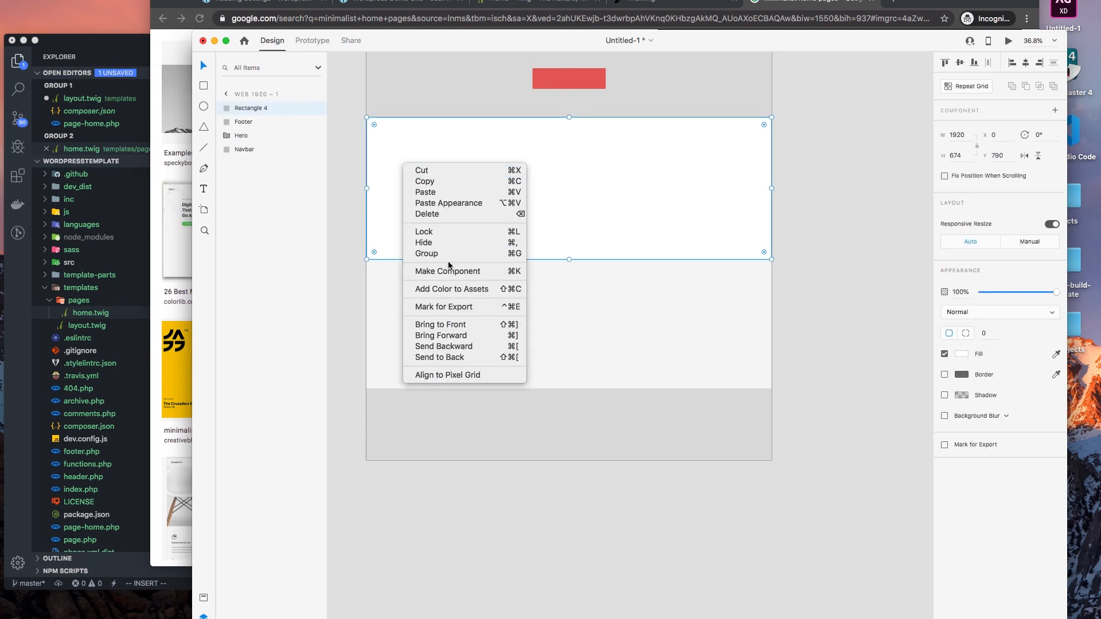
pyautogui.click(427, 254)
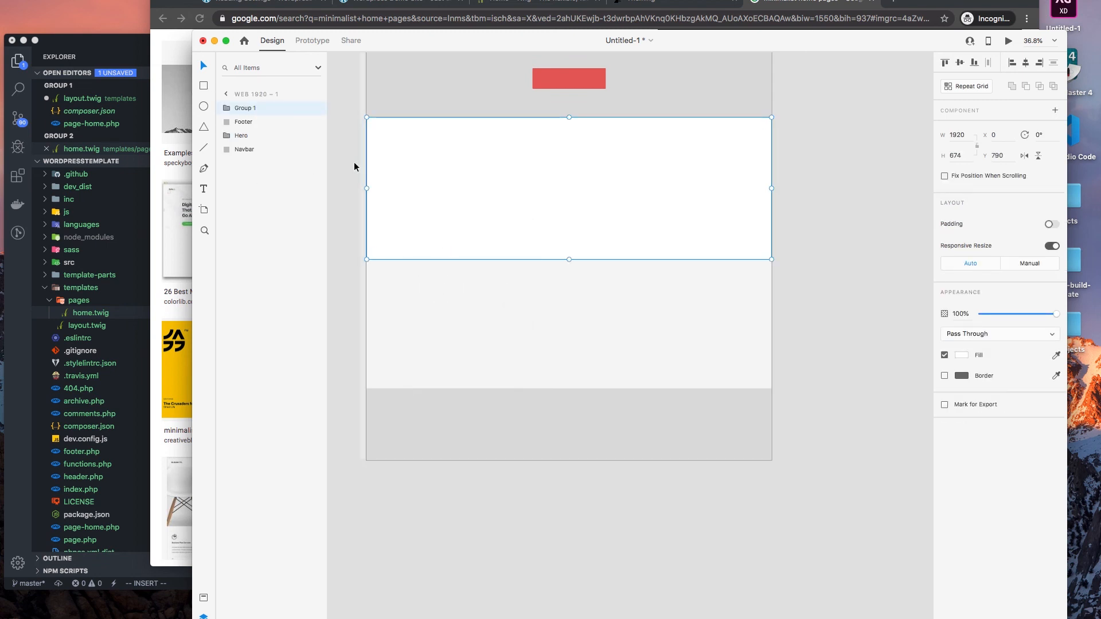
pyautogui.doubleClick(239, 108)
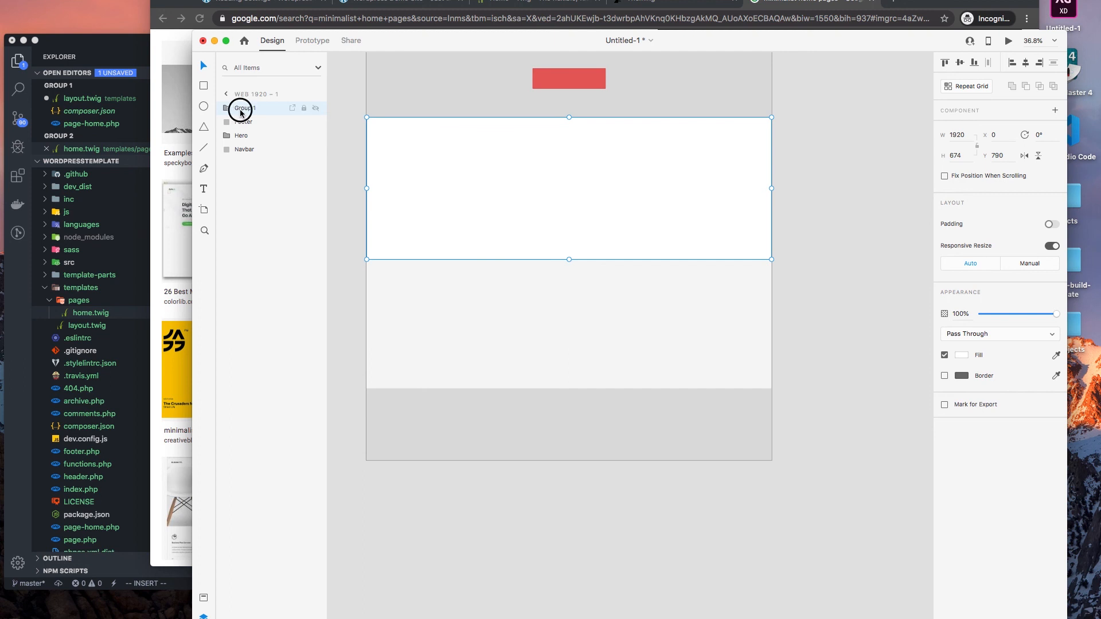
pyautogui.write('Content Area')
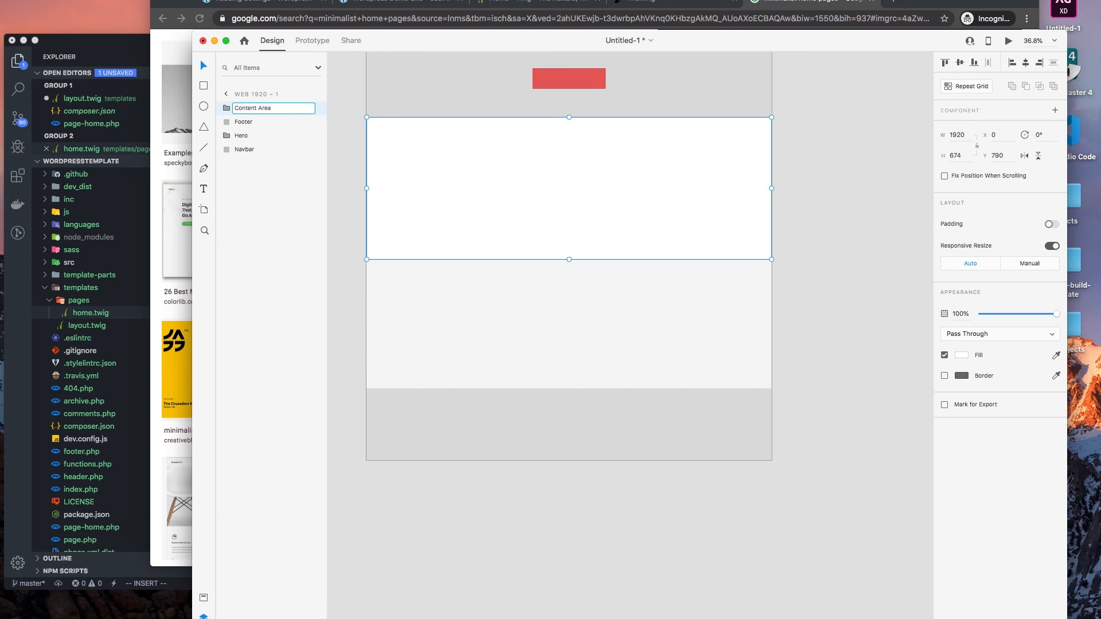
pyautogui.press('Return')
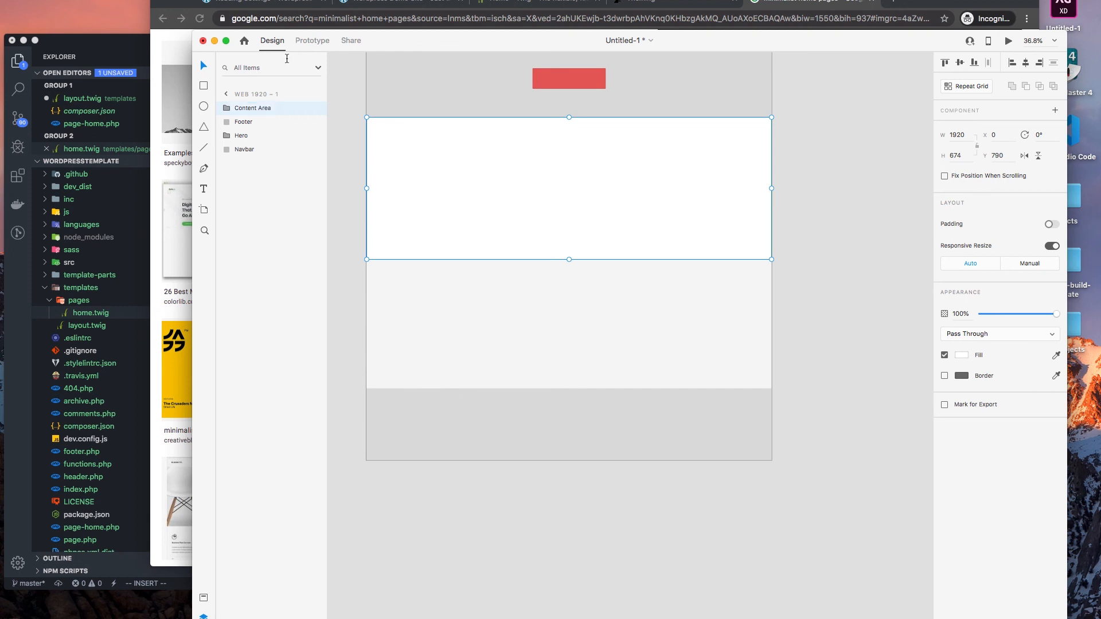
pyautogui.click(337, 290)
# - Extend the Web 1920 artboard downward and move the footer to its new bottom edge at Y 2410
pyautogui.moveTo(795, 540); pyautogui.dragTo(765, 459)
pyautogui.click(791, 501)
pyautogui.click(768, 374)
pyautogui.scroll(5, 767, 377)
pyautogui.click(388, 81)
pyautogui.scroll(-3, 493, 481)
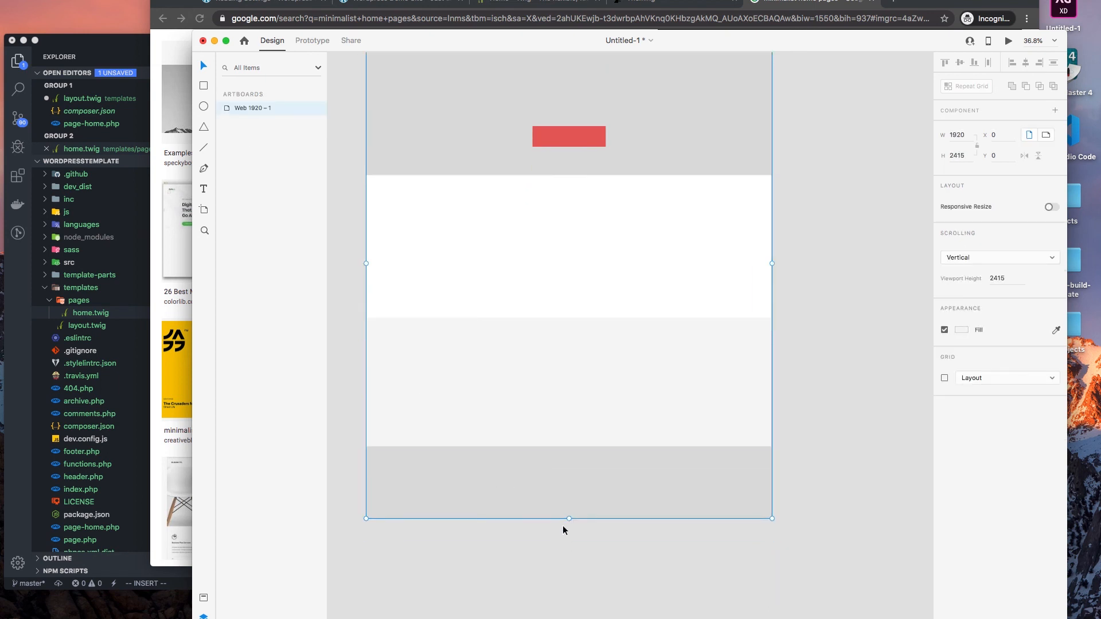
pyautogui.moveTo(569, 518); pyautogui.dragTo(572, 590)
pyautogui.click(646, 494)
pyautogui.moveTo(644, 497); pyautogui.dragTo(643, 560)
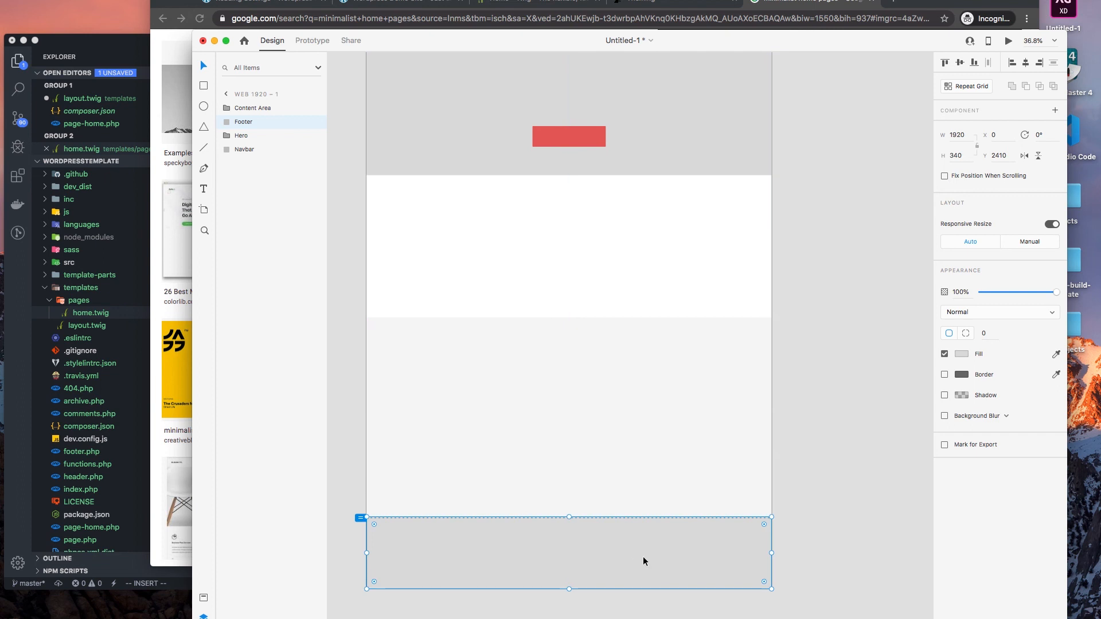
pyautogui.click(846, 462)
# - Stretch the Content Area group's lower edge further down the page
pyautogui.scroll(-1, 821, 481)
pyautogui.scroll(5, 804, 476)
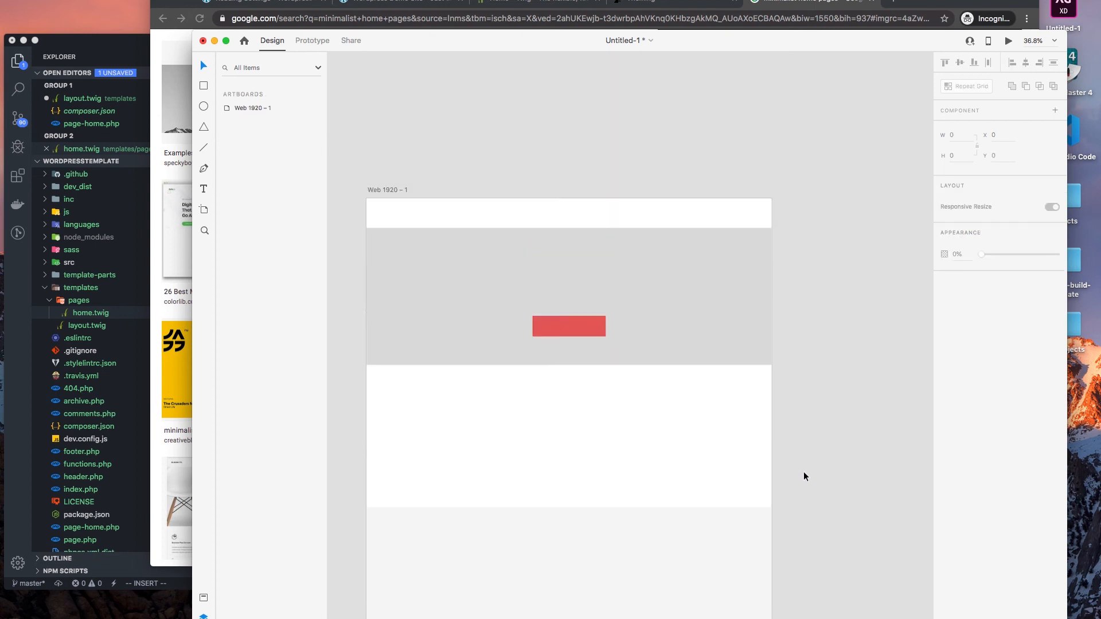
pyautogui.scroll(-3, 802, 474)
pyautogui.click(558, 406)
pyautogui.moveTo(569, 425); pyautogui.dragTo(572, 474)
pyautogui.click(884, 481)
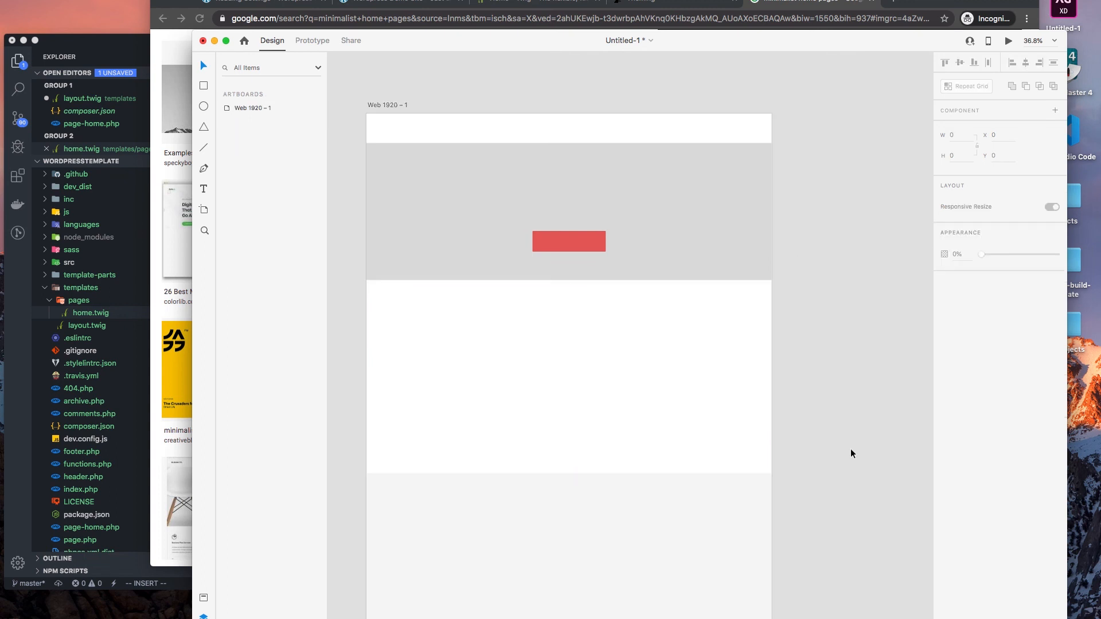
pyautogui.scroll(-5, 851, 453)
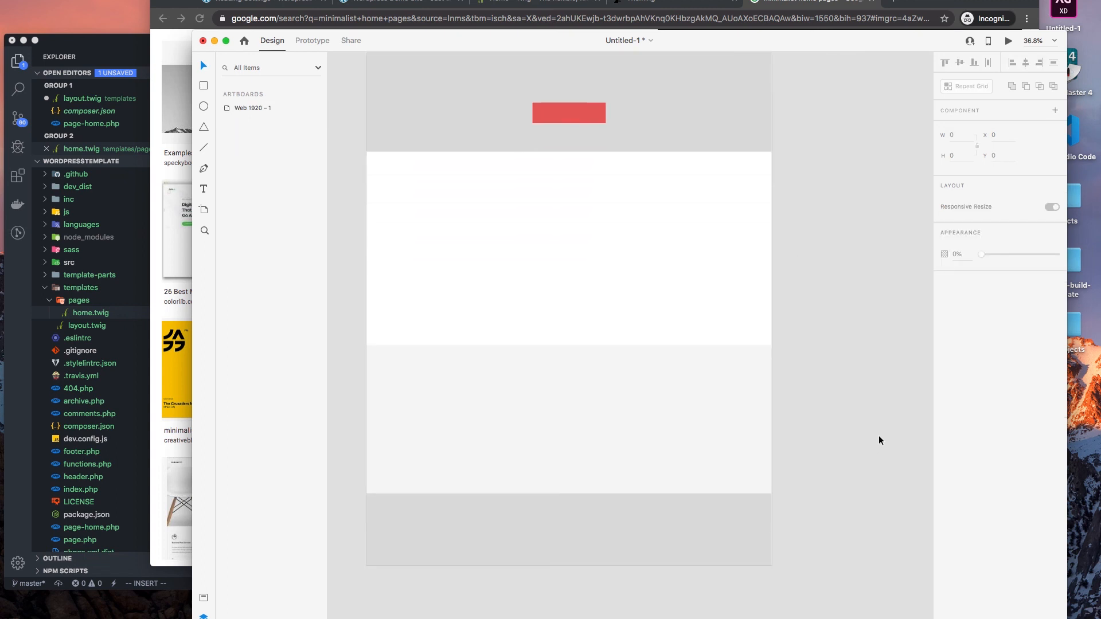
# - Rename the document as Wordpress_Theme_Layout
pyautogui.click(636, 40)
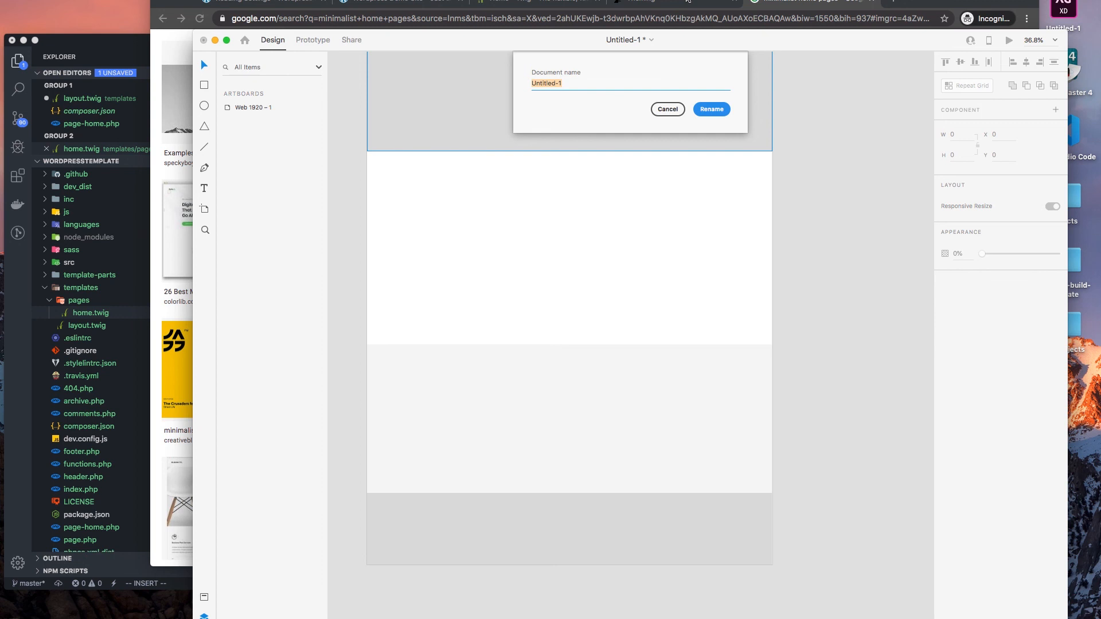
pyautogui.write('Wor')
pyautogui.press('Return')
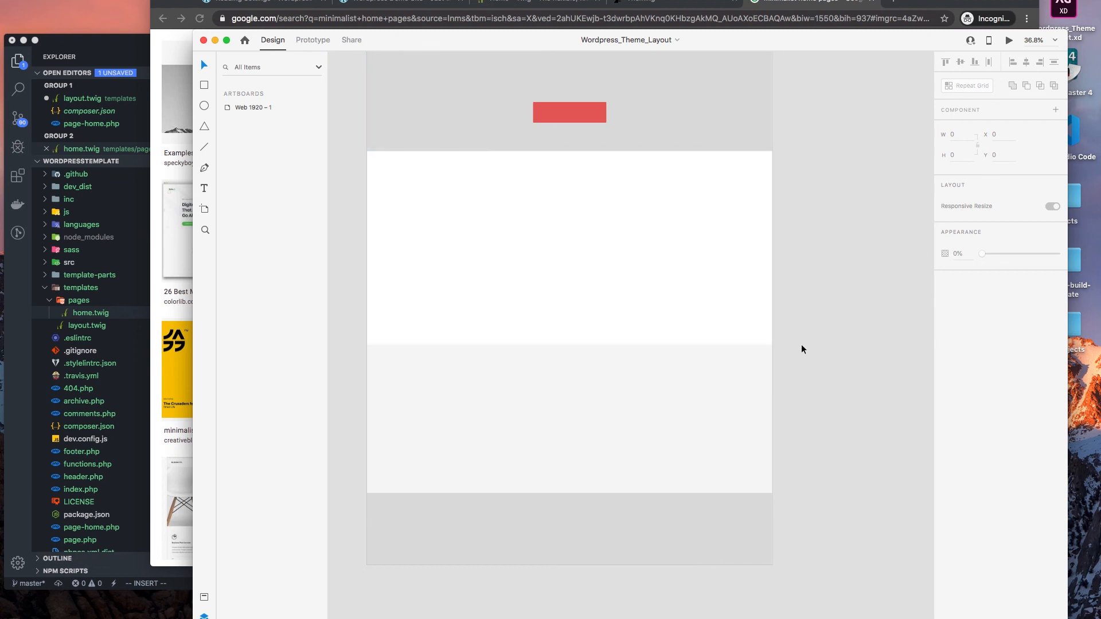
pyautogui.scroll(-2, 815, 347)
pyautogui.click(618, 273)
pyautogui.press('super+z')
pyautogui.click(645, 355)
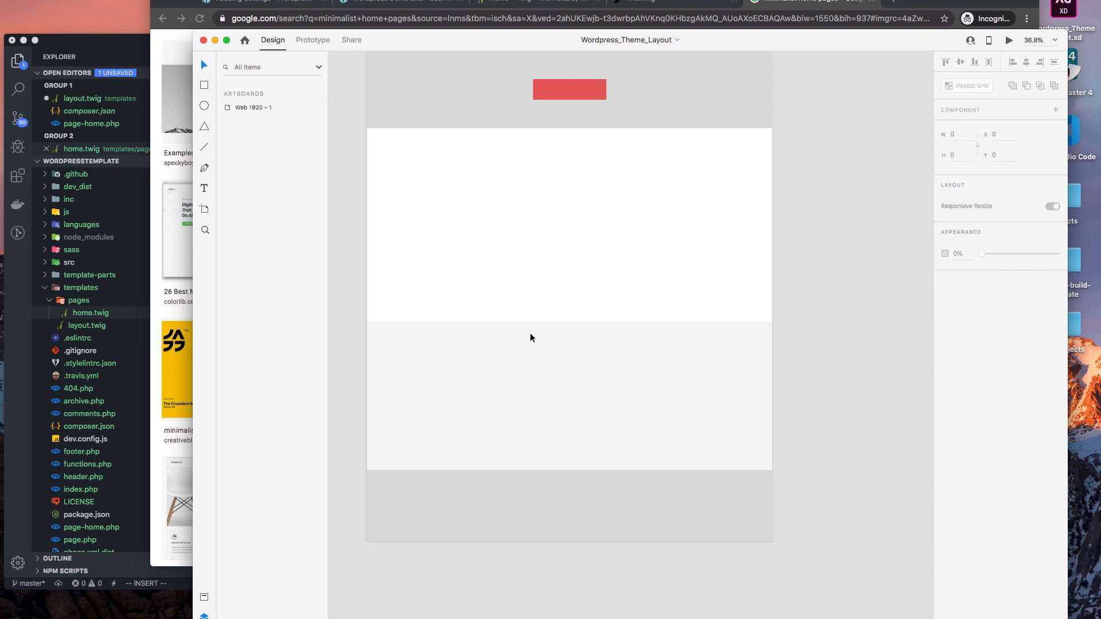
# - Resize the Content Area group from its lower edge to a height of about 826
pyautogui.click(559, 318)
pyautogui.moveTo(570, 320); pyautogui.dragTo(567, 302)
pyautogui.click(797, 285)
pyautogui.click(672, 285)
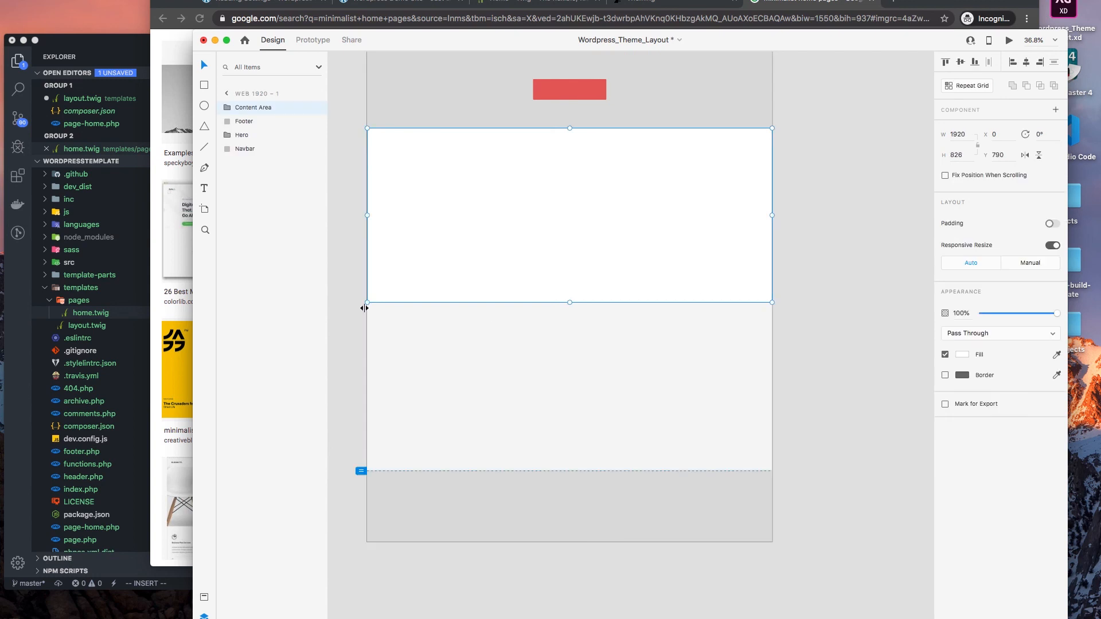
# - Duplicate the Content Area group and move the copy down to about Y 1572, just above the footer
pyautogui.click(353, 292)
pyautogui.click(495, 216)
pyautogui.click(242, 122)
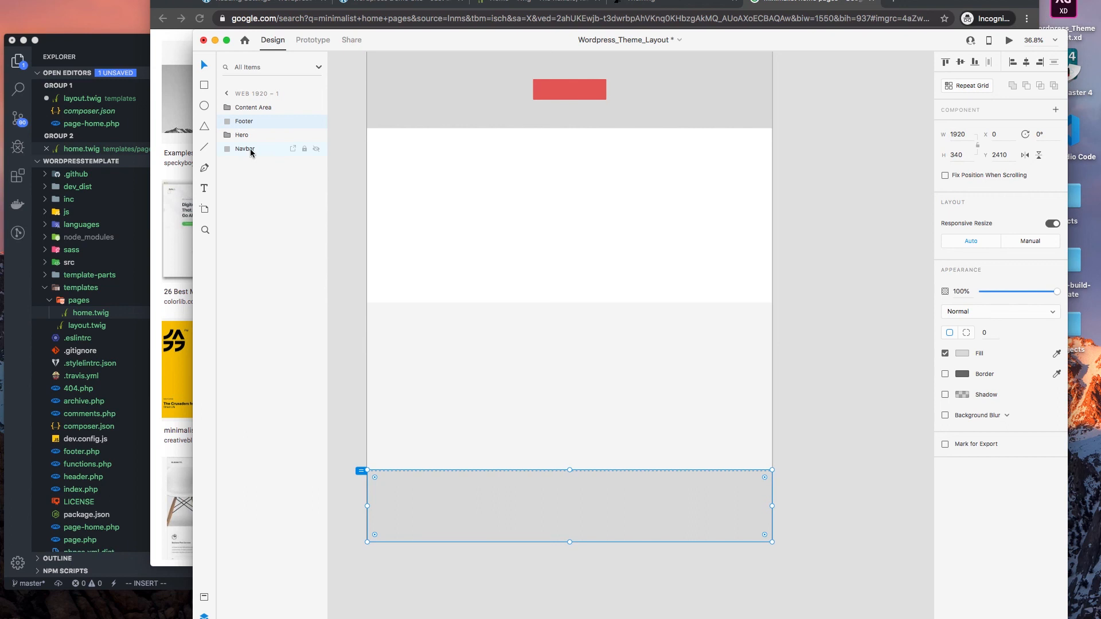
pyautogui.click(551, 284)
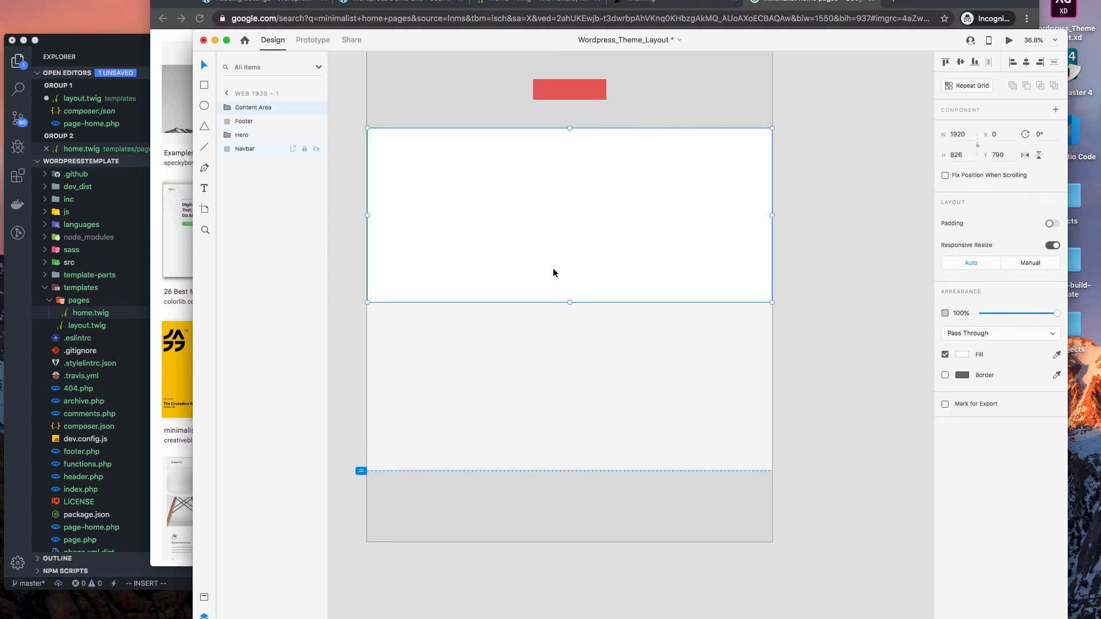
pyautogui.press('super+d')
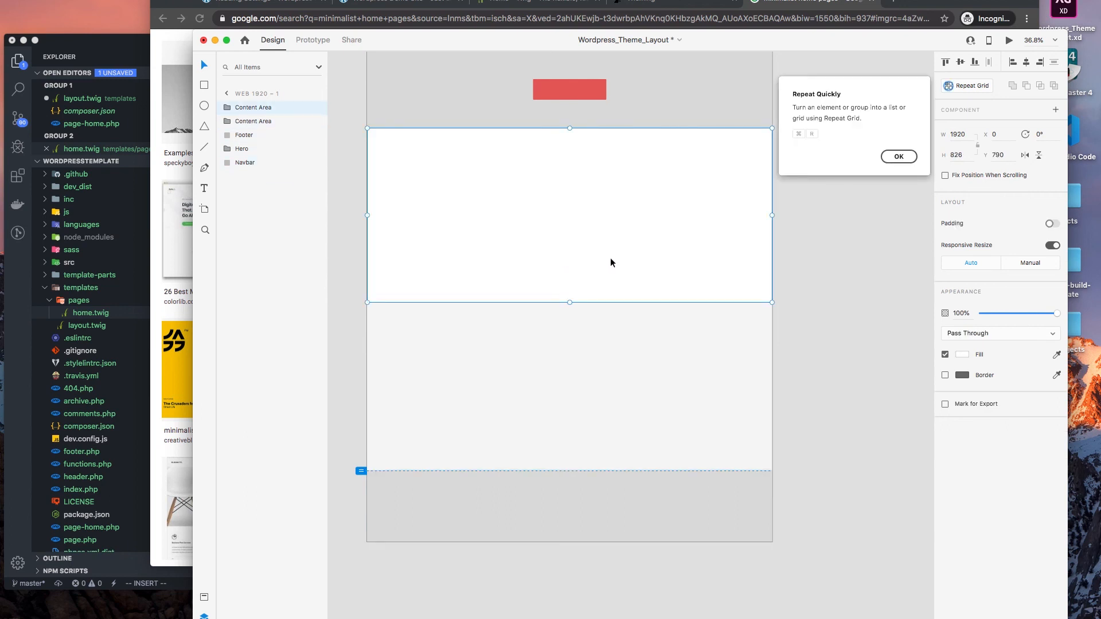
pyautogui.click(898, 156)
pyautogui.moveTo(459, 243); pyautogui.dragTo(490, 413)
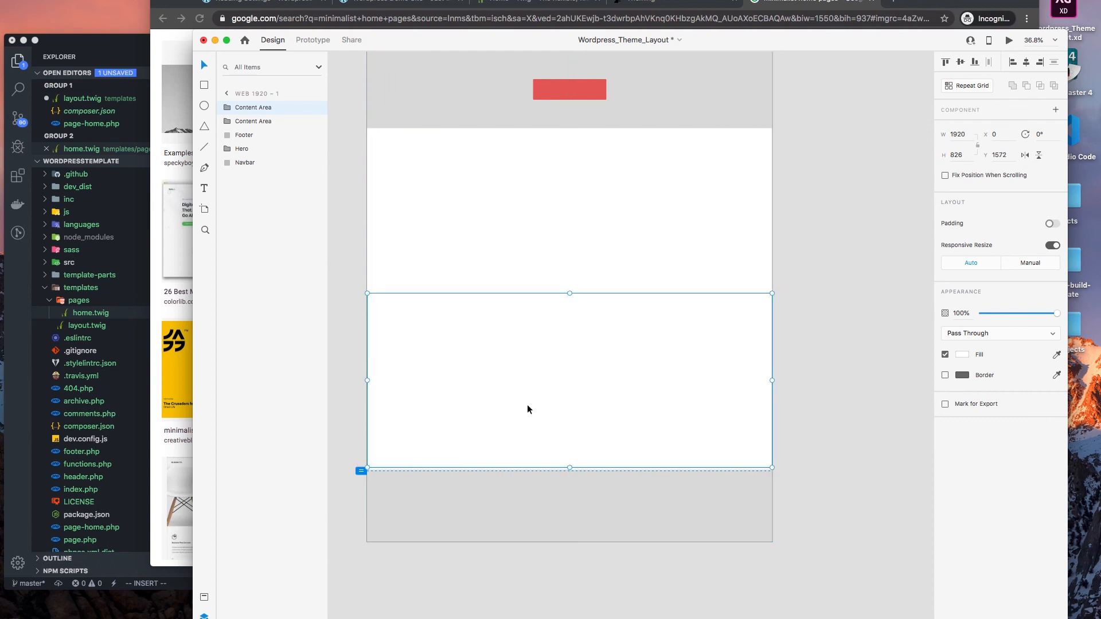
pyautogui.moveTo(570, 297); pyautogui.dragTo(564, 331)
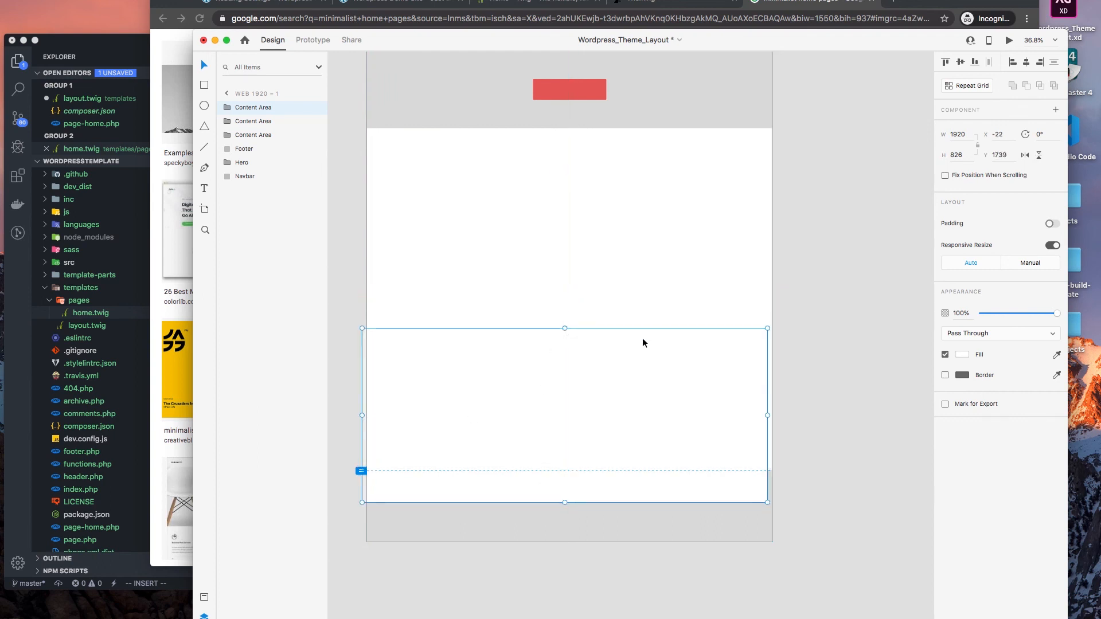
pyautogui.press('super+z')
pyautogui.press('super+z')
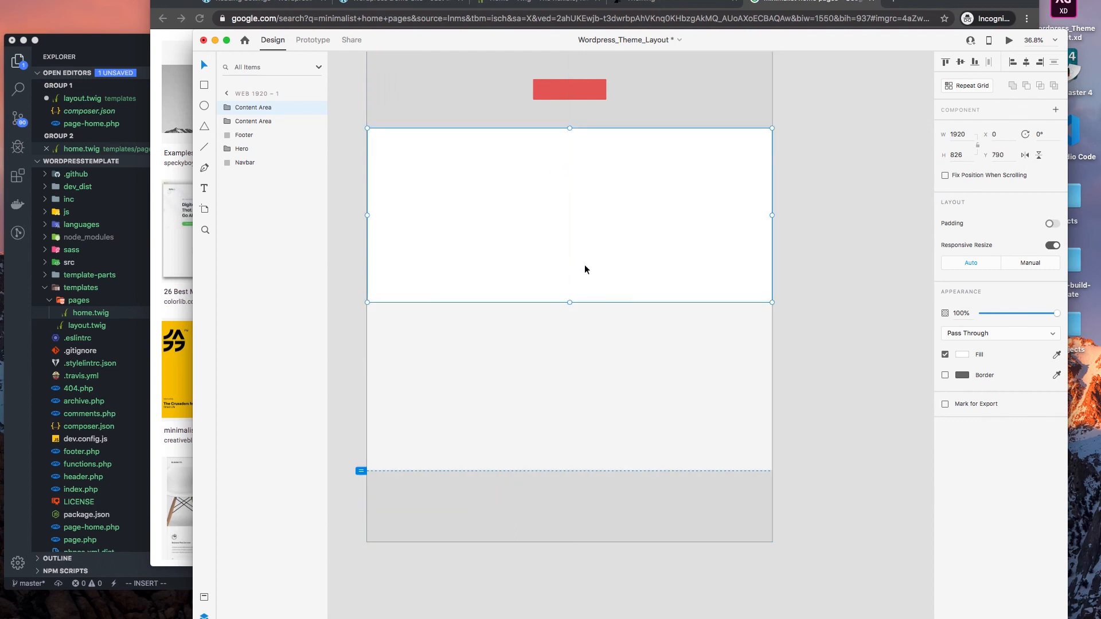
# - Duplicate the Content Area group and shrink the copy into a card of about 523 by 521 at about X 85, Y 1663
pyautogui.press('super+d')
pyautogui.moveTo(606, 257); pyautogui.dragTo(606, 412)
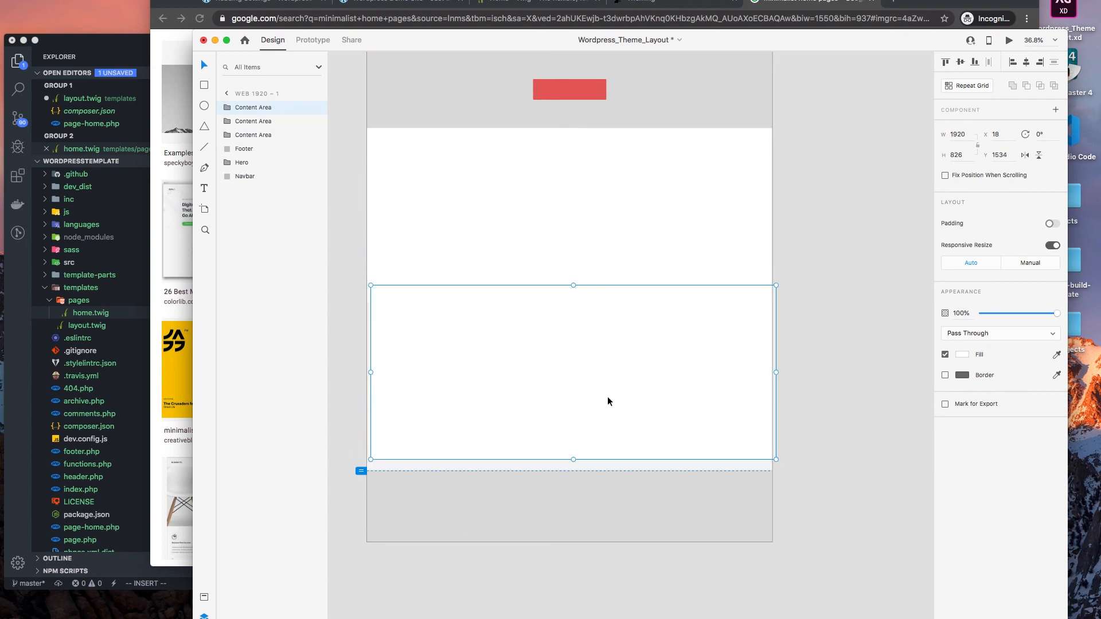
pyautogui.moveTo(573, 285); pyautogui.dragTo(574, 349)
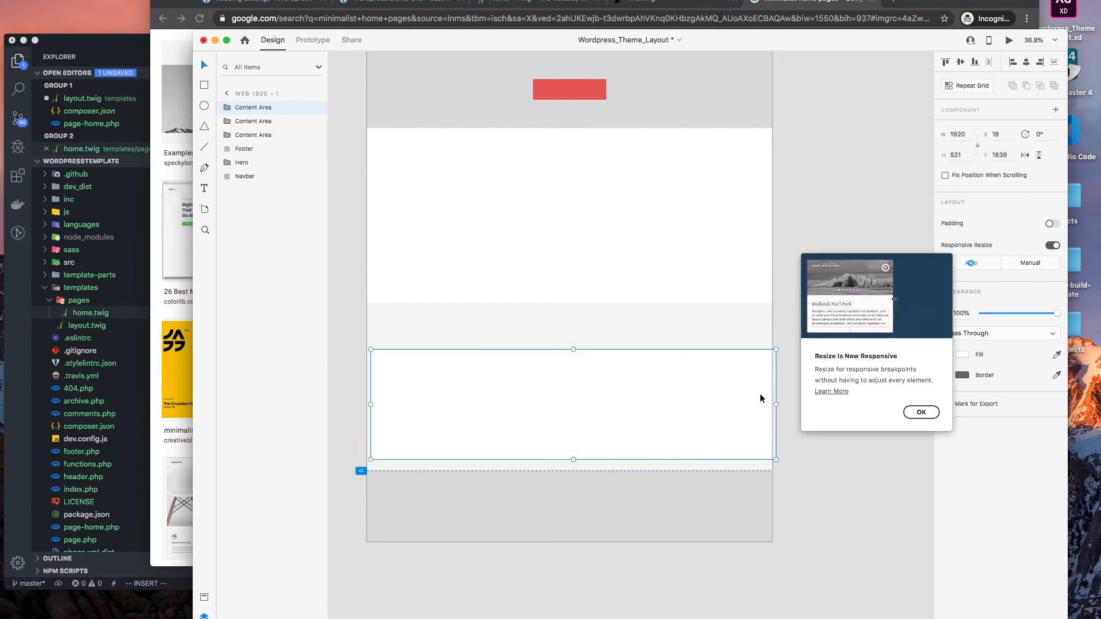
pyautogui.moveTo(776, 404); pyautogui.dragTo(463, 361)
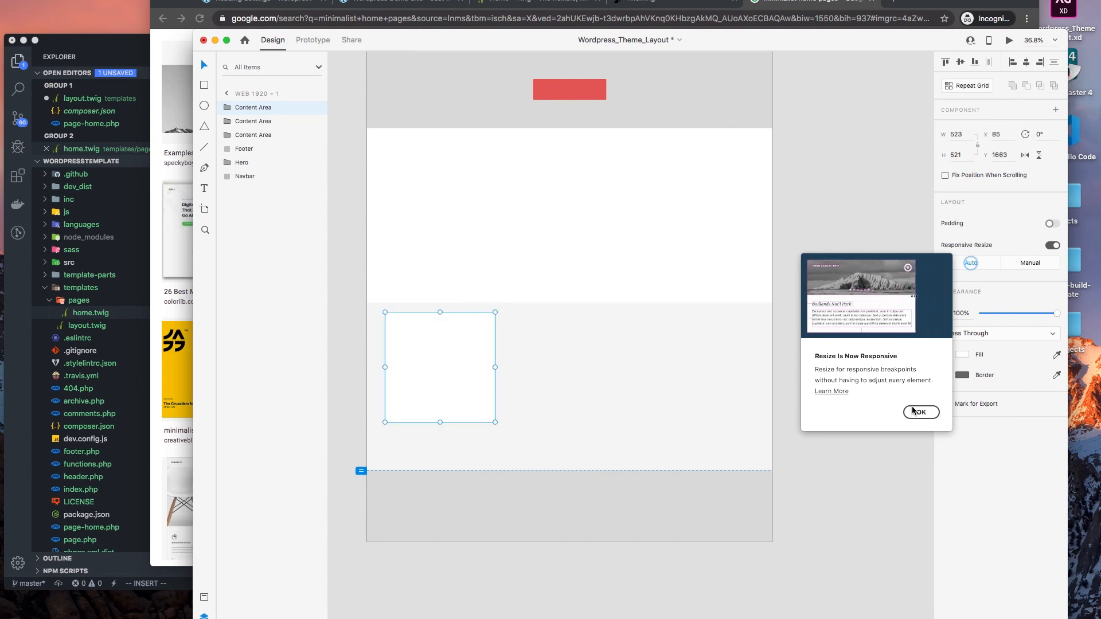
pyautogui.click(918, 412)
# - Duplicate the card twice and arrange the three cards in an evenly spaced row at about X 75, Y 1653
pyautogui.click(465, 363)
pyautogui.moveTo(465, 363); pyautogui.dragTo(726, 374)
pyautogui.moveTo(766, 425); pyautogui.dragTo(411, 342)
pyautogui.moveTo(593, 372); pyautogui.dragTo(600, 374)
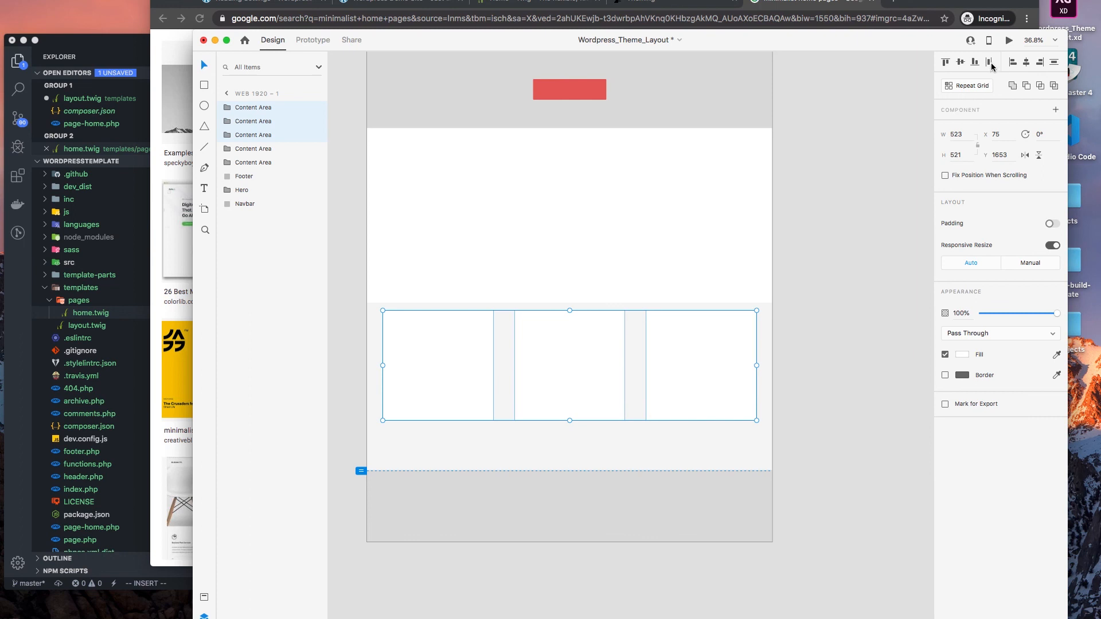
pyautogui.click(822, 433)
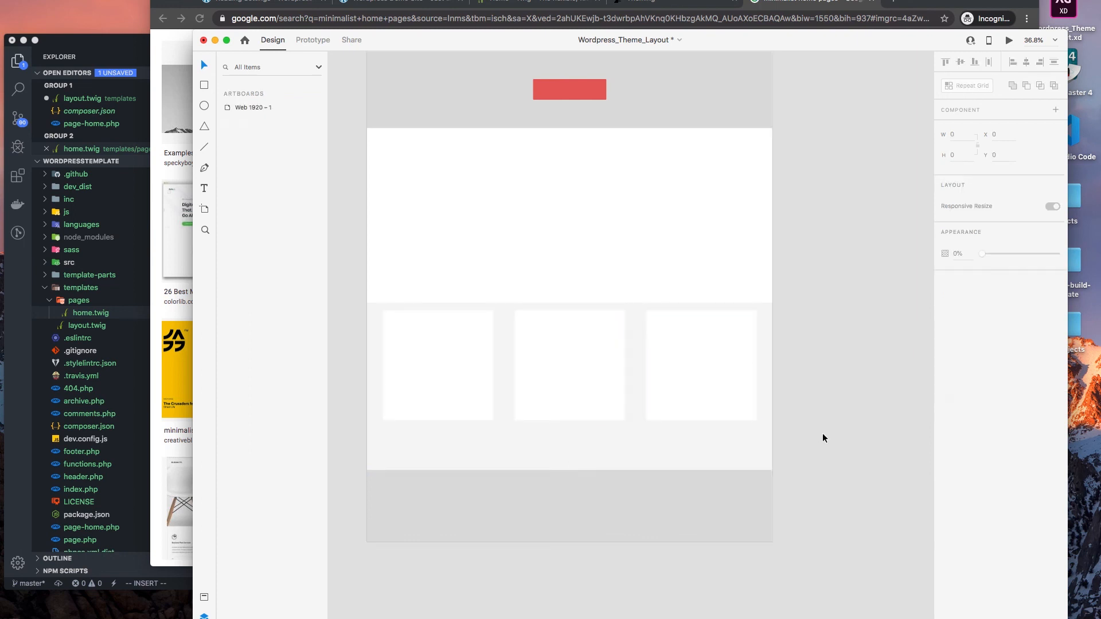
# - Extend the artboard's lower edge downward and move the footer down to about Y 2787 at the new page bottom
pyautogui.click(641, 511)
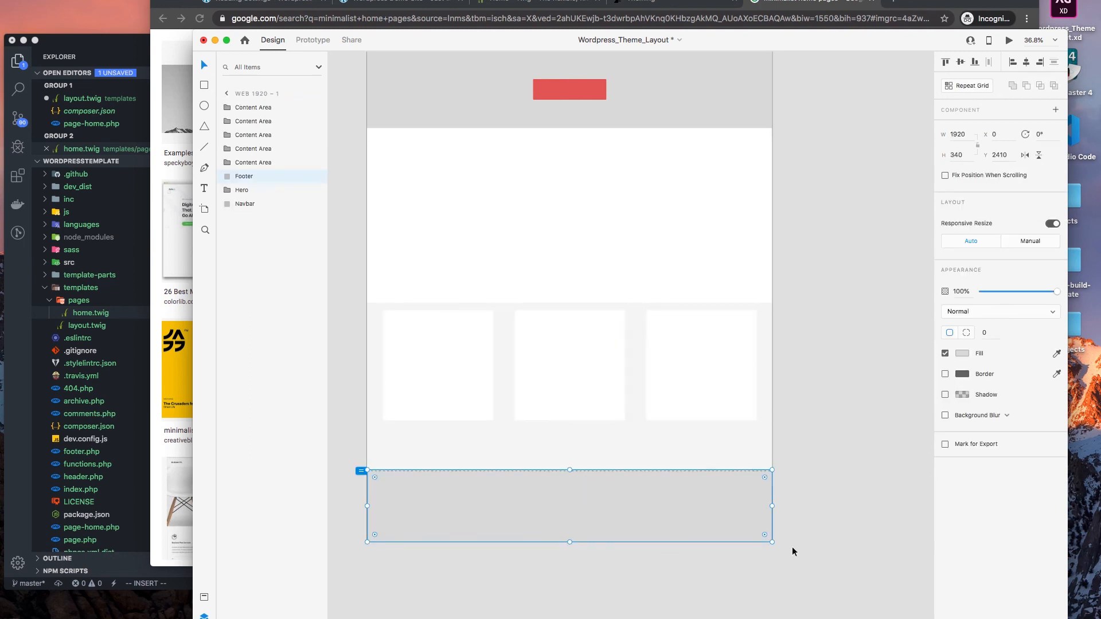
pyautogui.scroll(-5, 790, 519)
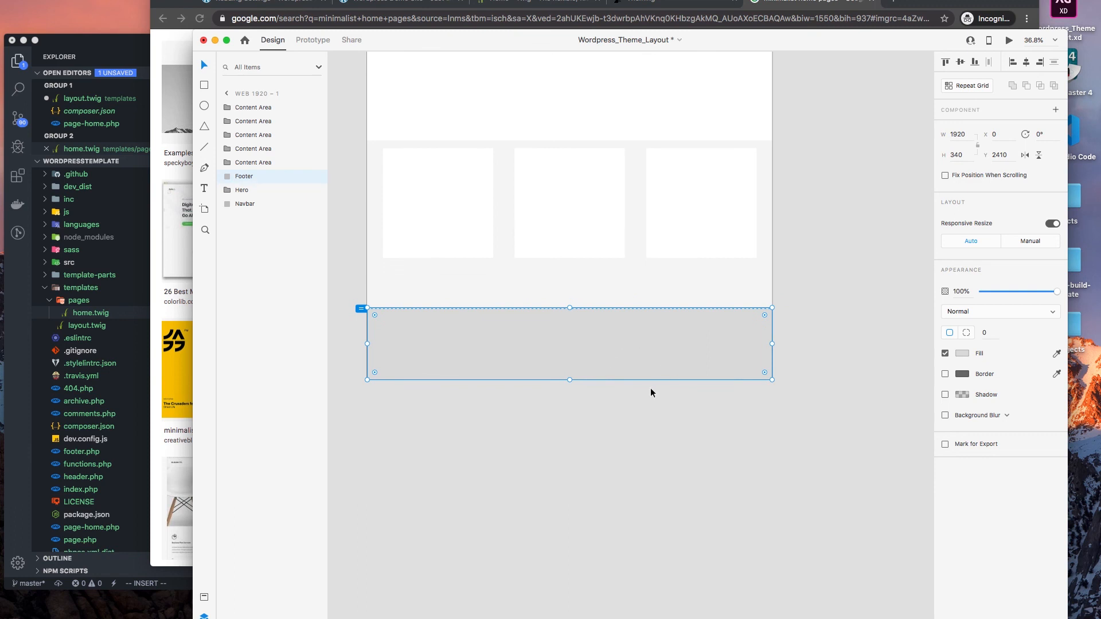
pyautogui.scroll(10, 828, 282)
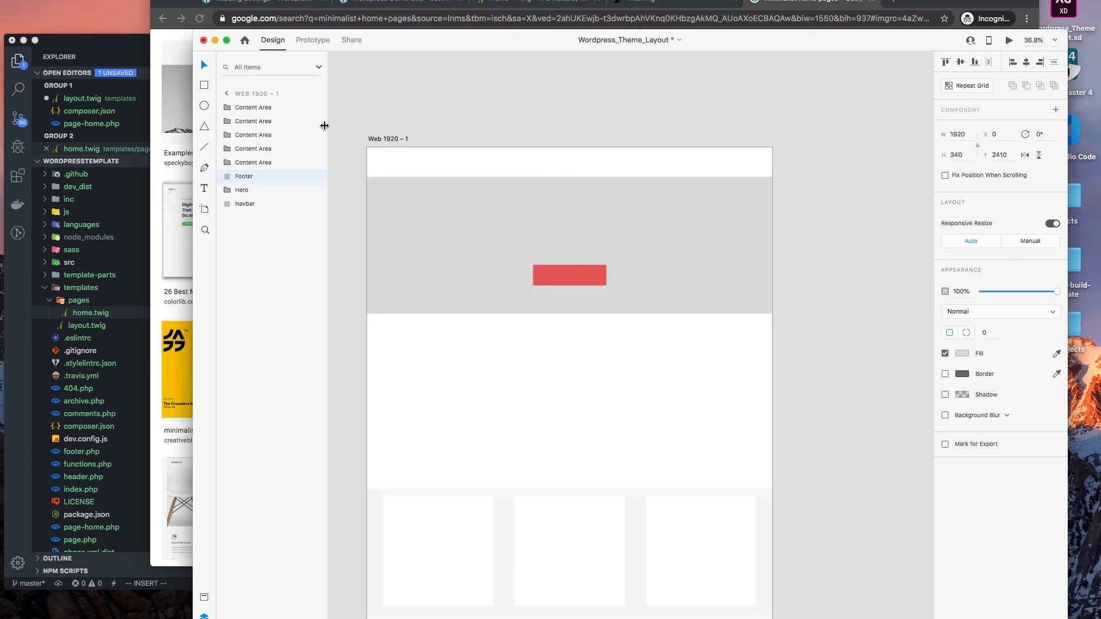
pyautogui.click(386, 138)
pyautogui.scroll(-9, 378, 221)
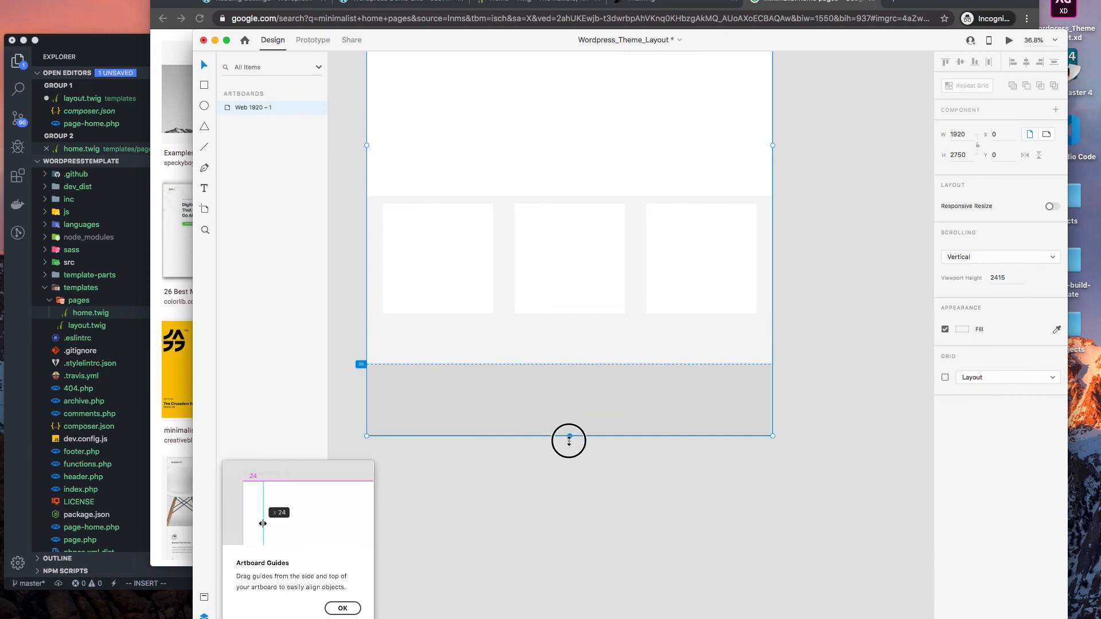
pyautogui.moveTo(570, 435); pyautogui.dragTo(573, 518)
pyautogui.moveTo(590, 431); pyautogui.dragTo(610, 500)
pyautogui.click(500, 383)
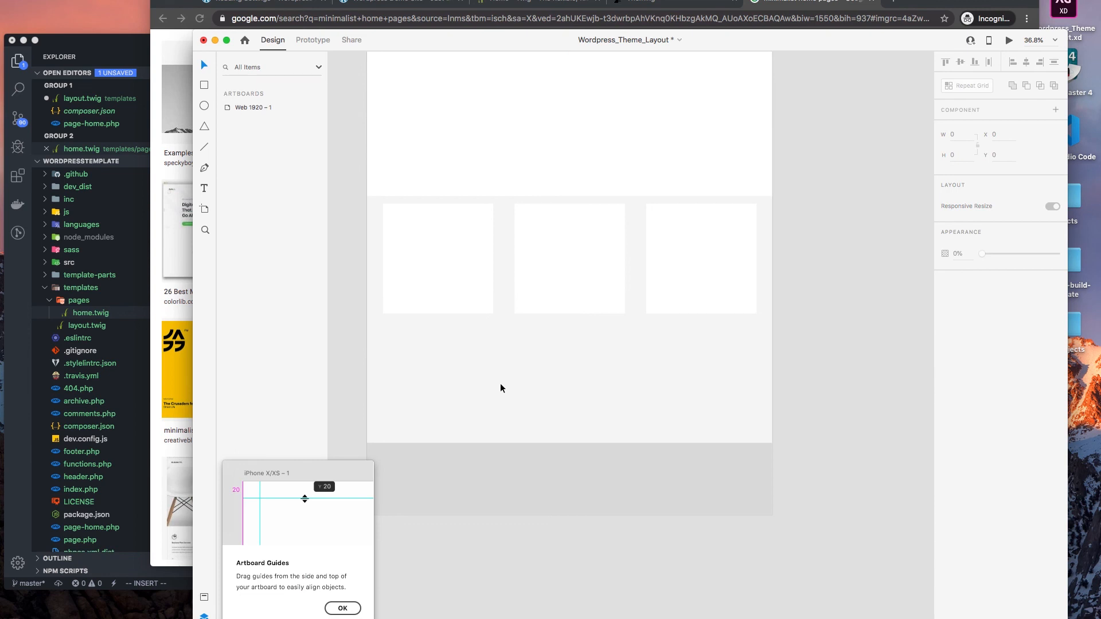
# - Duplicate the footer rectangle and move the copy up to about Y 2211, just below the card row
pyautogui.click(581, 471)
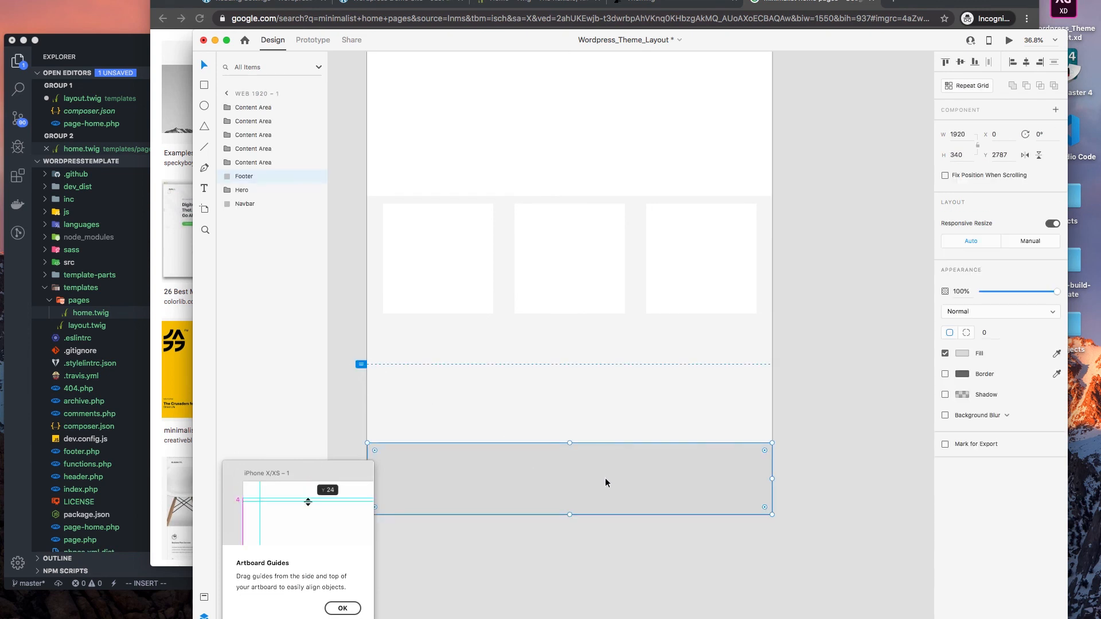
pyautogui.moveTo(600, 467); pyautogui.dragTo(599, 357)
pyautogui.click(828, 369)
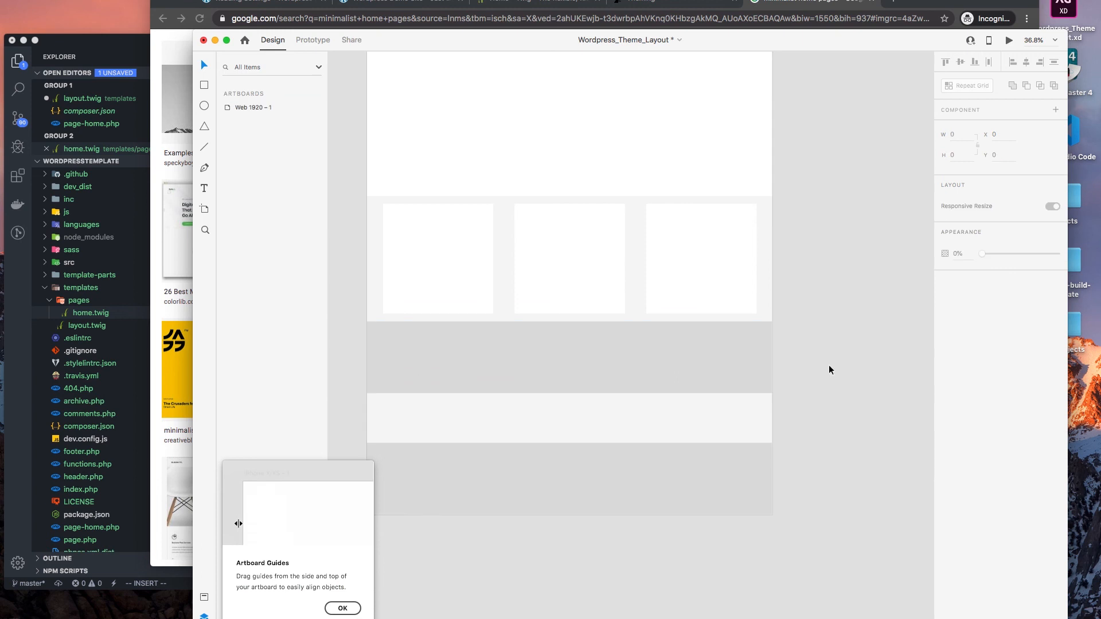
# - Change the fill of the duplicated footer rectangle below the cards to white
pyautogui.click(578, 385)
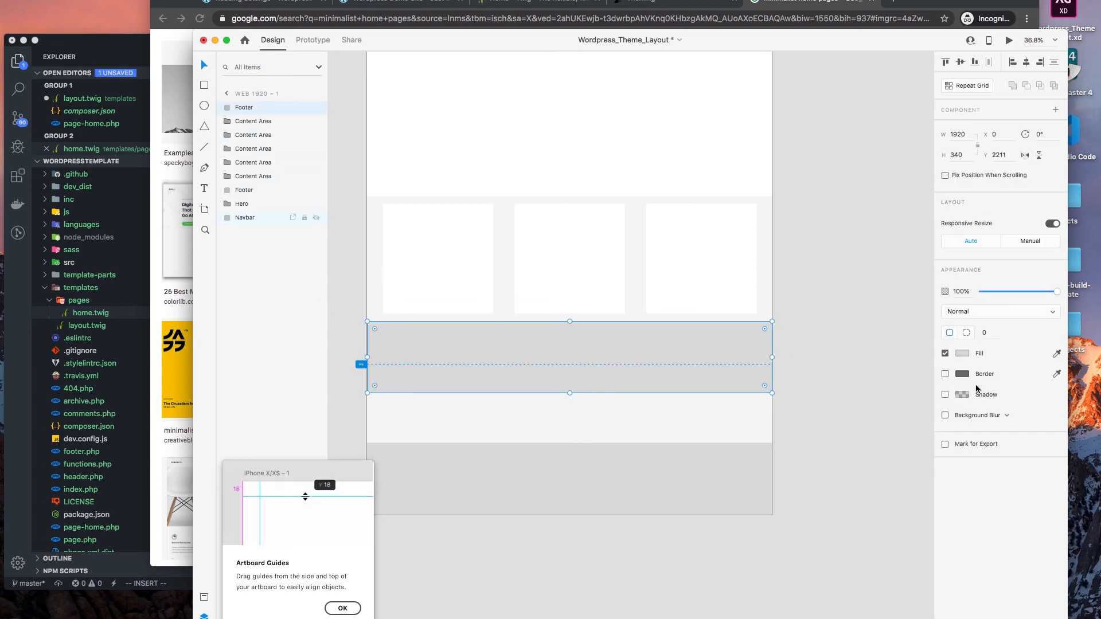
pyautogui.click(962, 354)
pyautogui.moveTo(863, 322); pyautogui.dragTo(790, 285)
pyautogui.click(790, 387)
# - Stretch the lower edge of the white section below the cards to a height of about 427
pyautogui.click(612, 493)
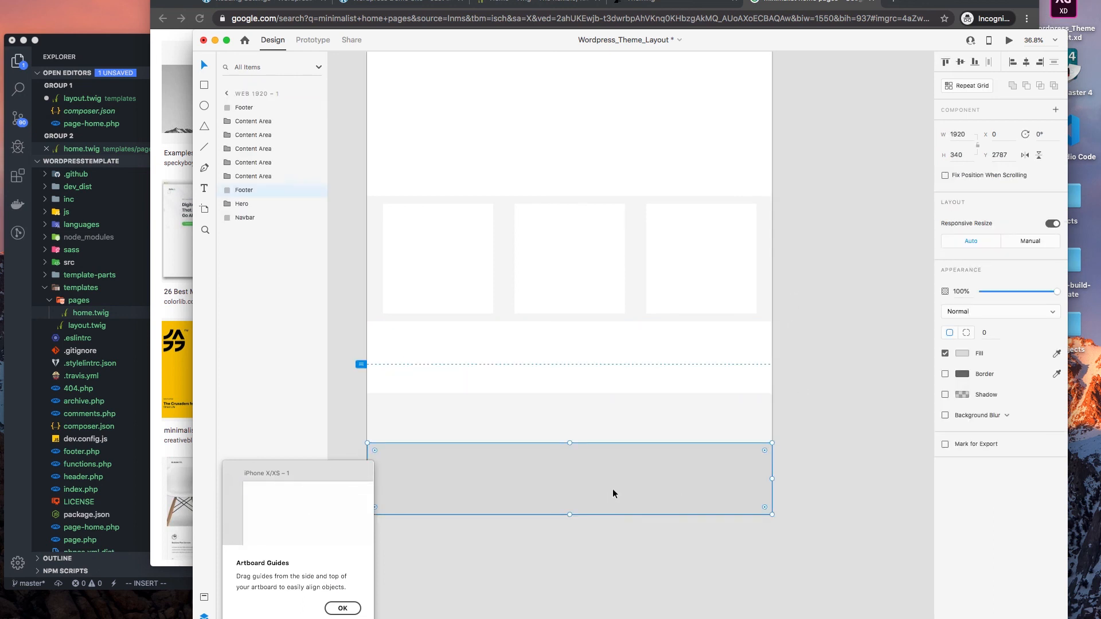
pyautogui.click(603, 378)
pyautogui.moveTo(570, 391); pyautogui.dragTo(567, 411)
pyautogui.click(887, 359)
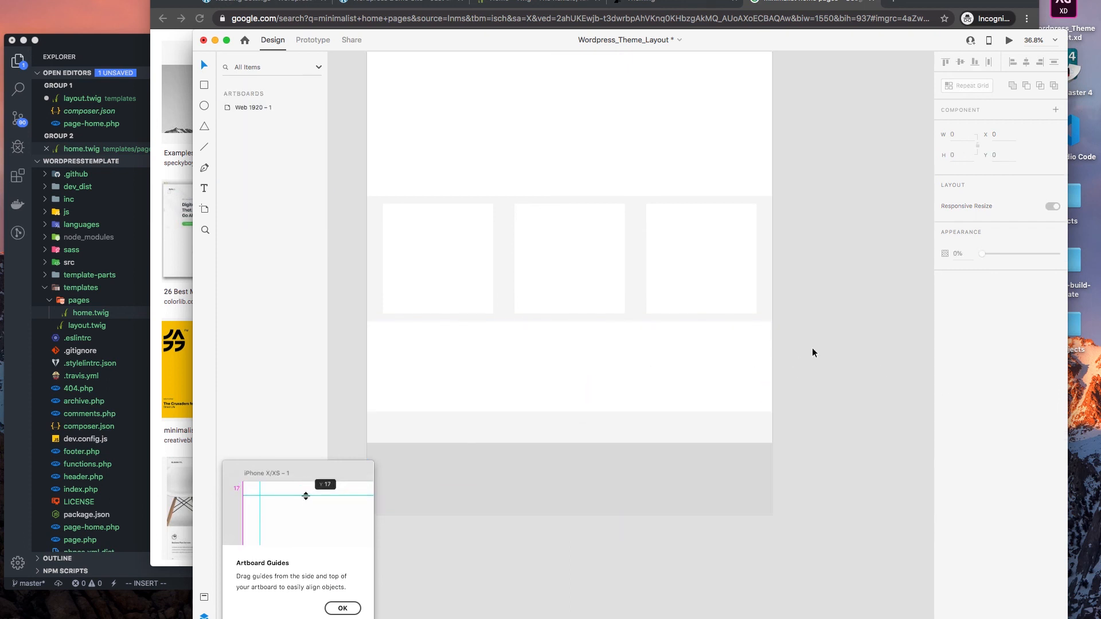
# - Try to copy the red button from the Hero group into the white section below the cards
pyautogui.scroll(3, 831, 352)
pyautogui.scroll(3, 834, 355)
pyautogui.click(598, 156)
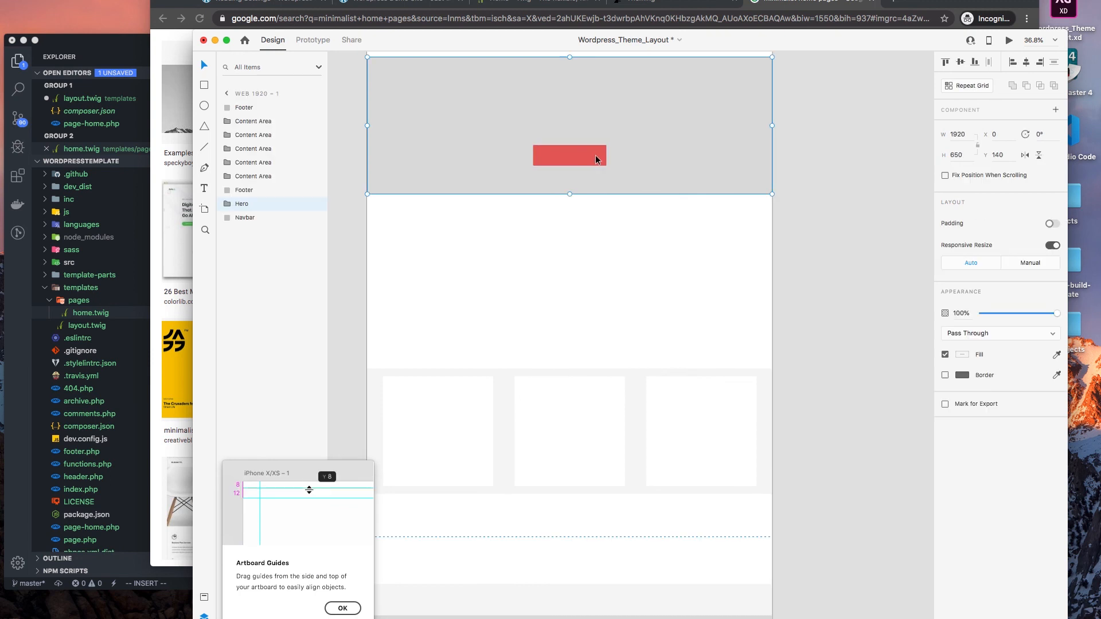
pyautogui.doubleClick(570, 153)
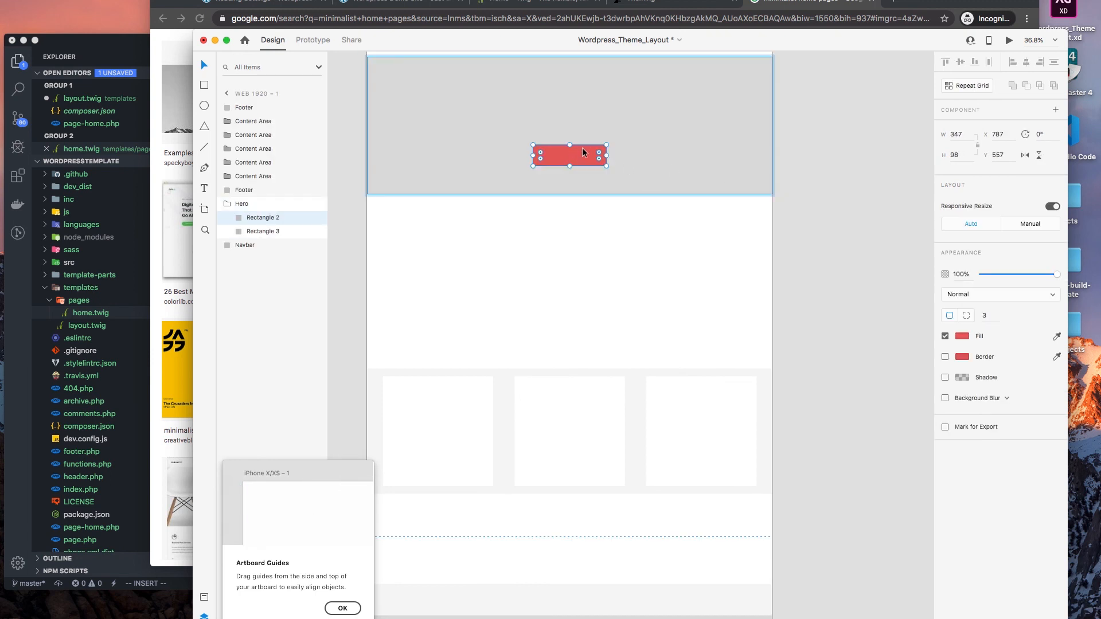
pyautogui.scroll(-3, 599, 276)
pyautogui.click(578, 449)
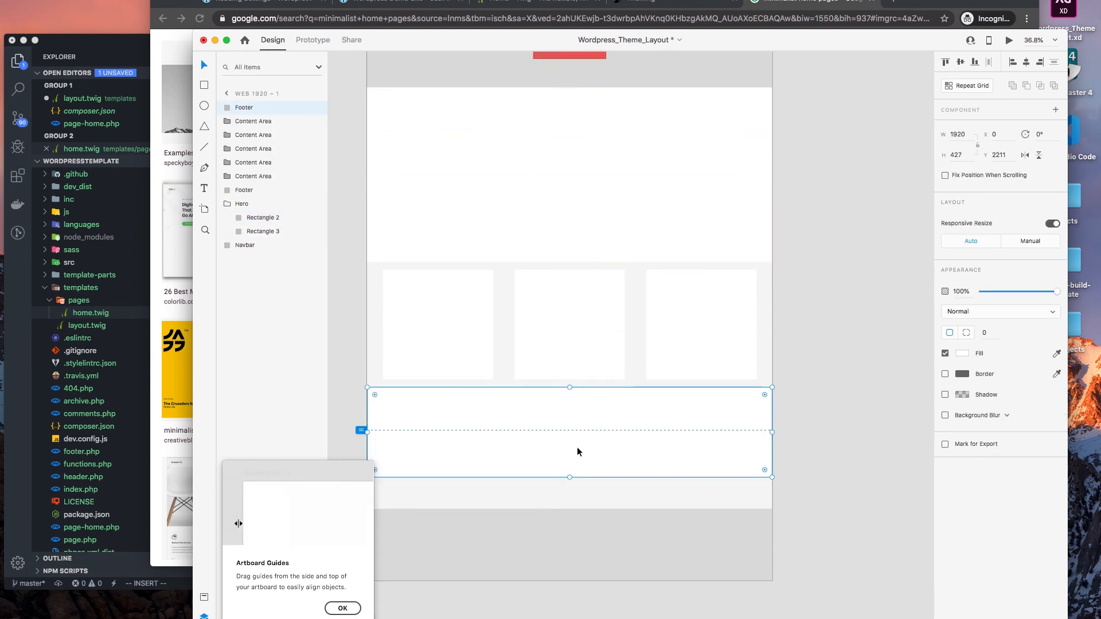
pyautogui.click(585, 445)
pyautogui.scroll(2, 601, 138)
pyautogui.doubleClick(585, 108)
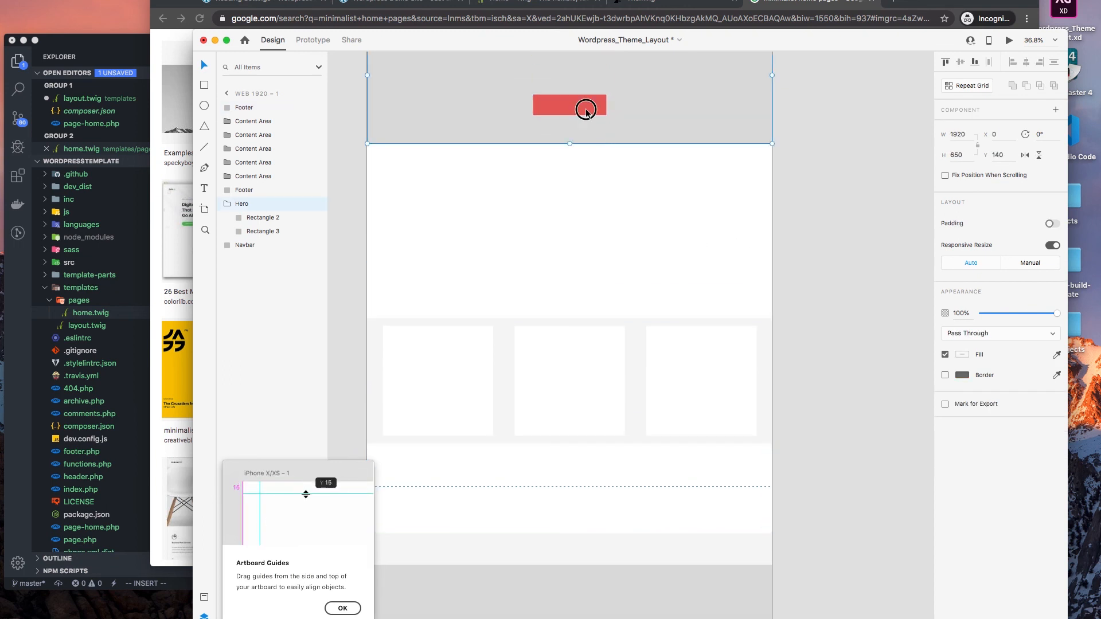
pyautogui.scroll(-3, 596, 355)
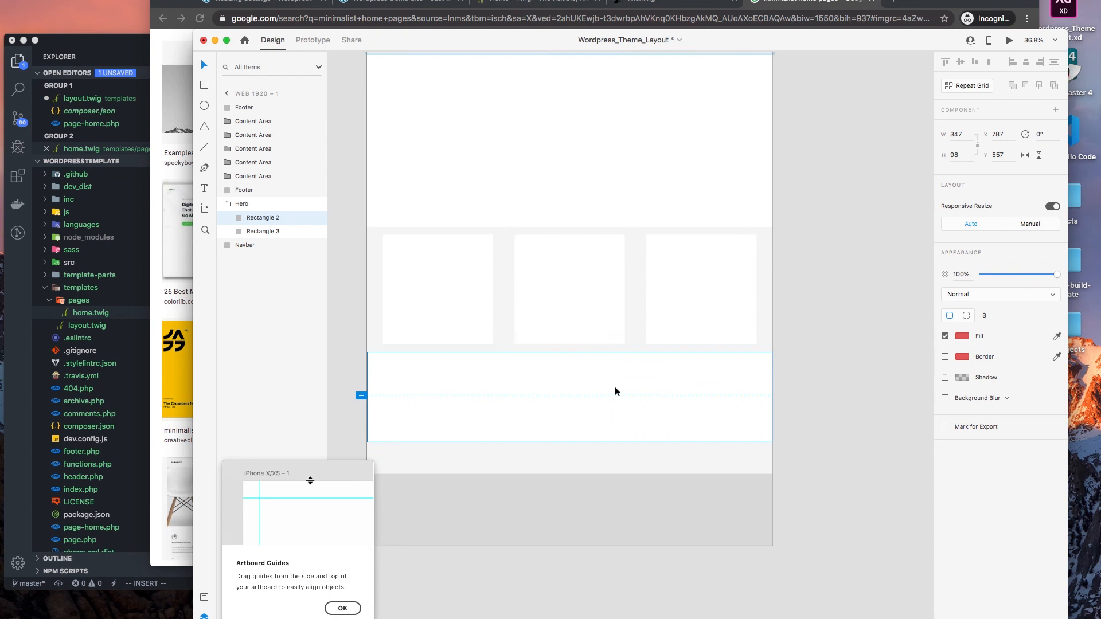
pyautogui.click(592, 403)
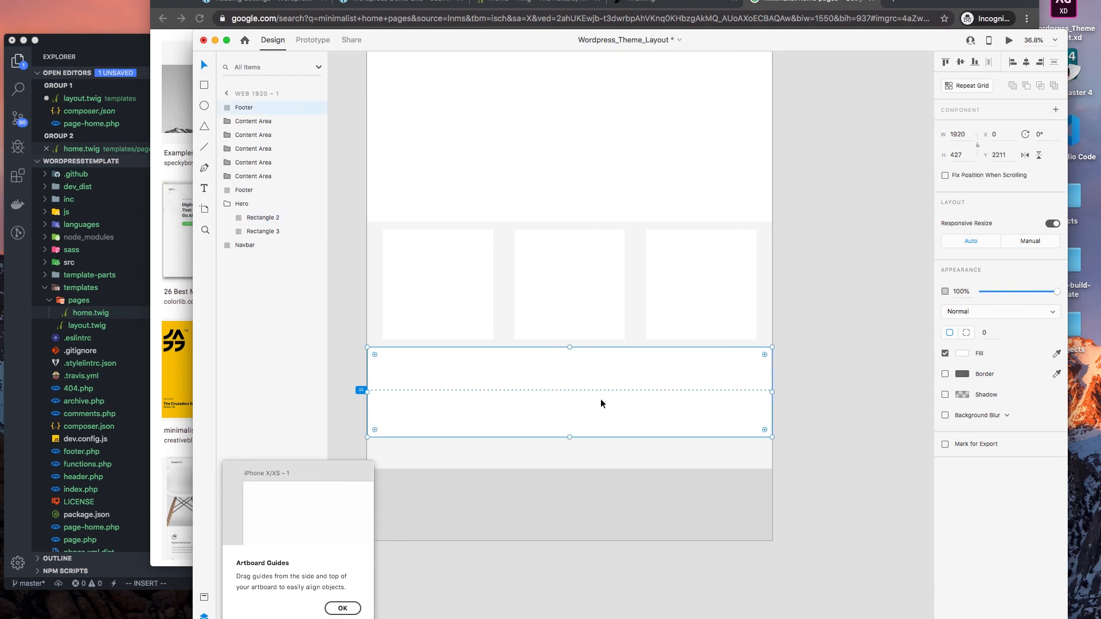
# - Copy the red button, Rectangle 2, from the Hero group and collapse the group in the layer list
pyautogui.click(267, 220)
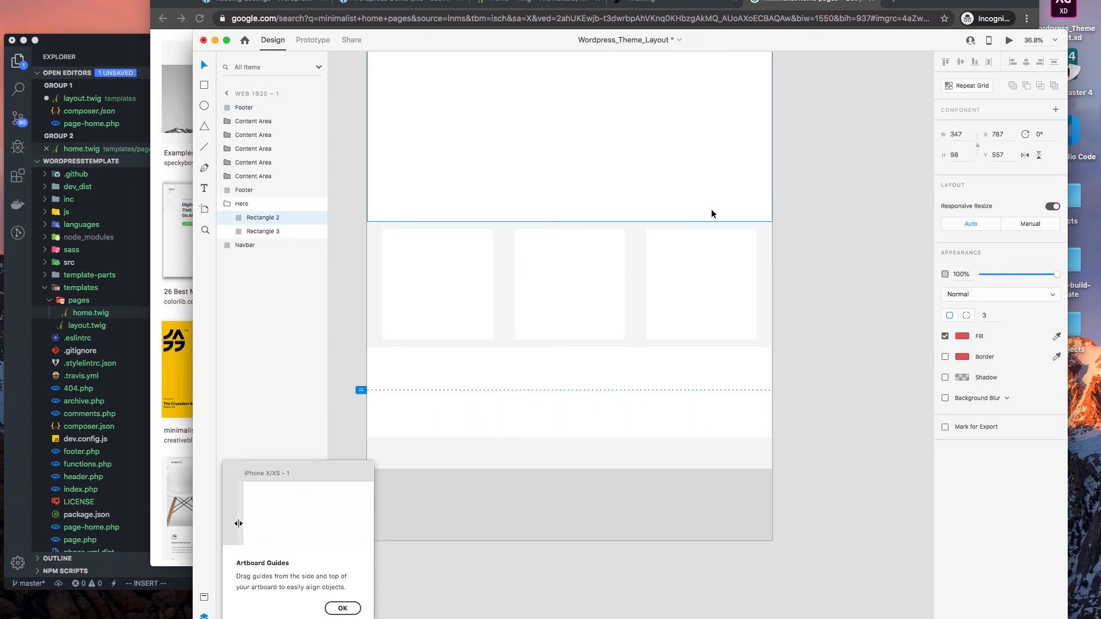
pyautogui.scroll(5, 717, 216)
pyautogui.click(272, 233)
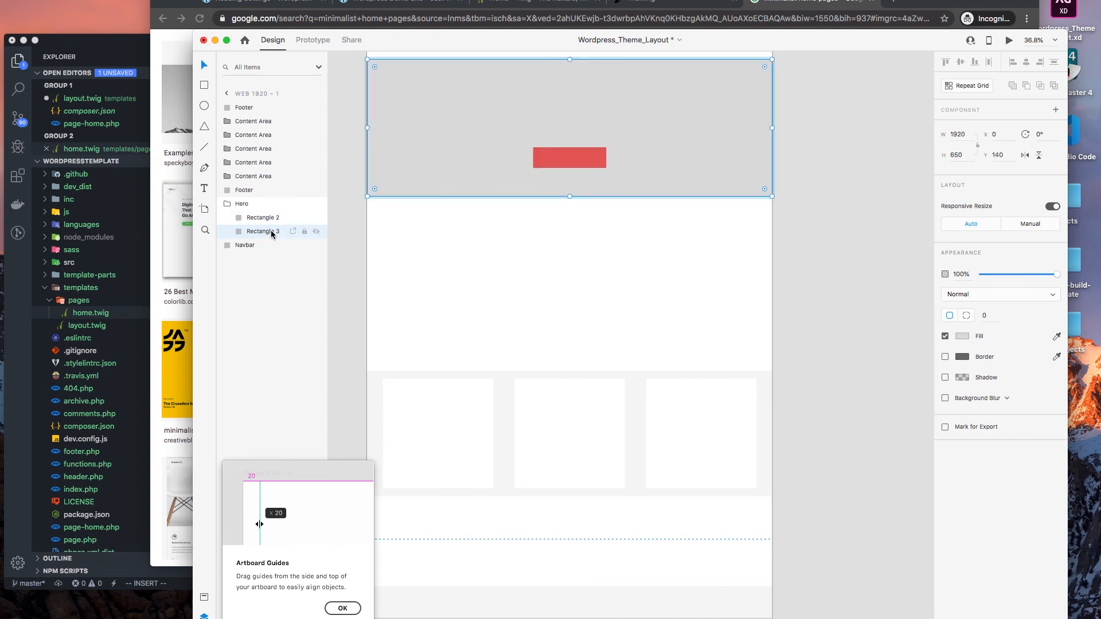
pyautogui.click(262, 218)
pyautogui.click(221, 204)
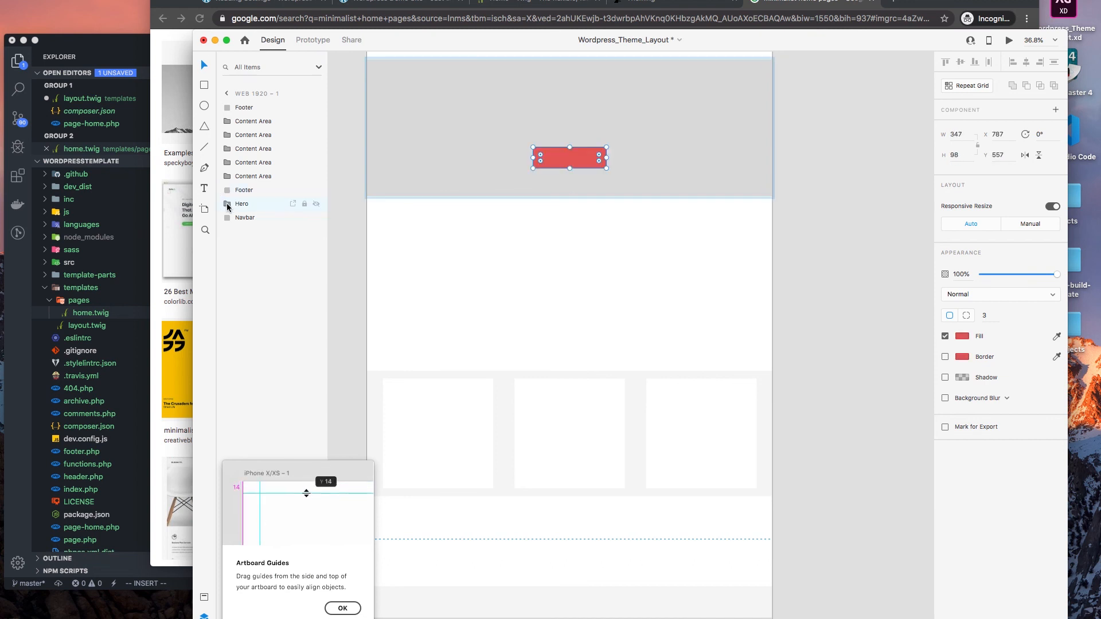
# - Paste the red button and move it down to about Y 2464, centred horizontally in the white section below the cards
pyautogui.scroll(-4, 833, 489)
pyautogui.click(638, 442)
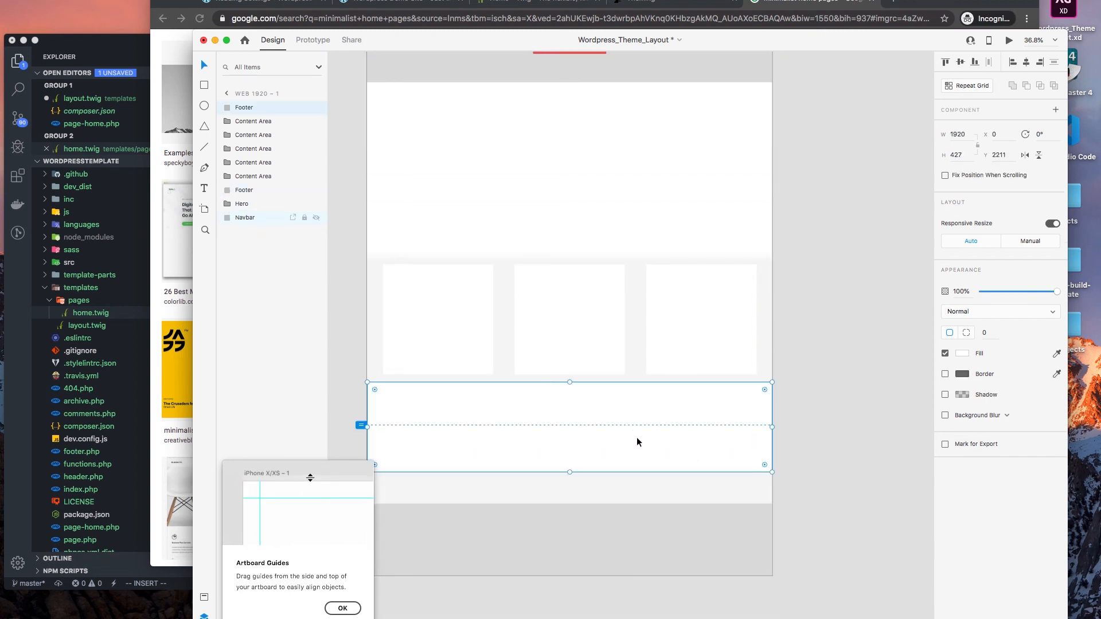
pyautogui.scroll(-3, 635, 439)
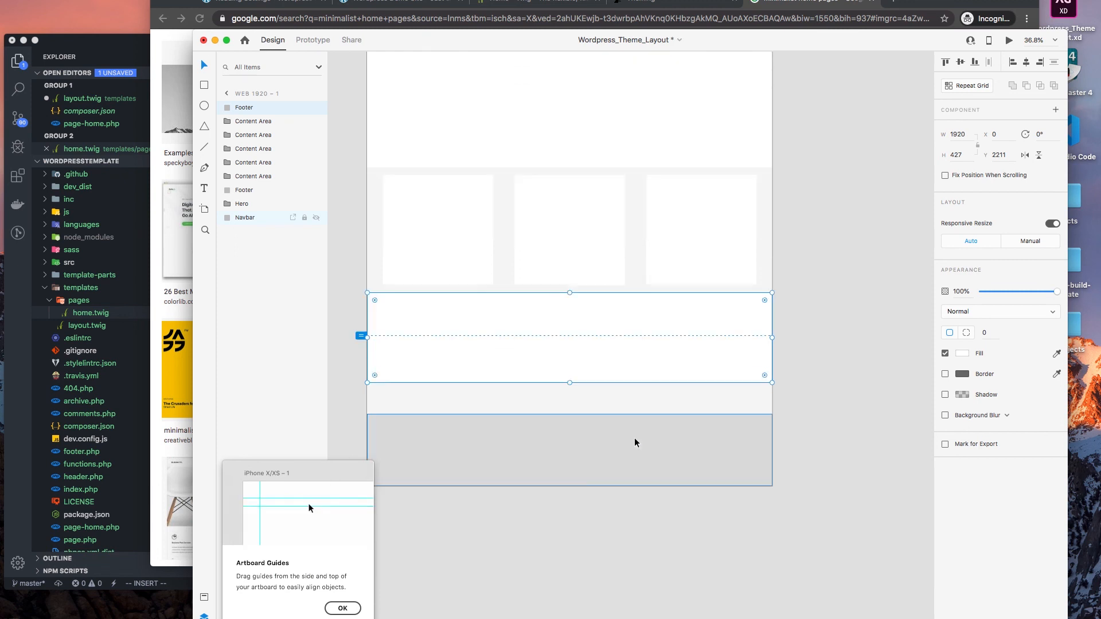
pyautogui.click(618, 453)
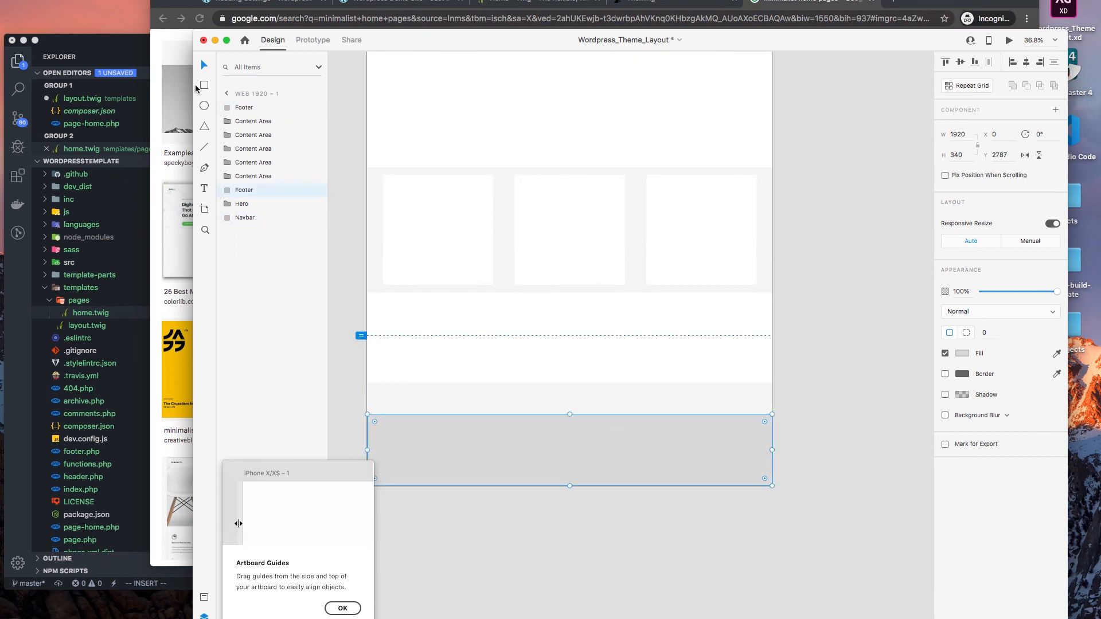
pyautogui.click(592, 358)
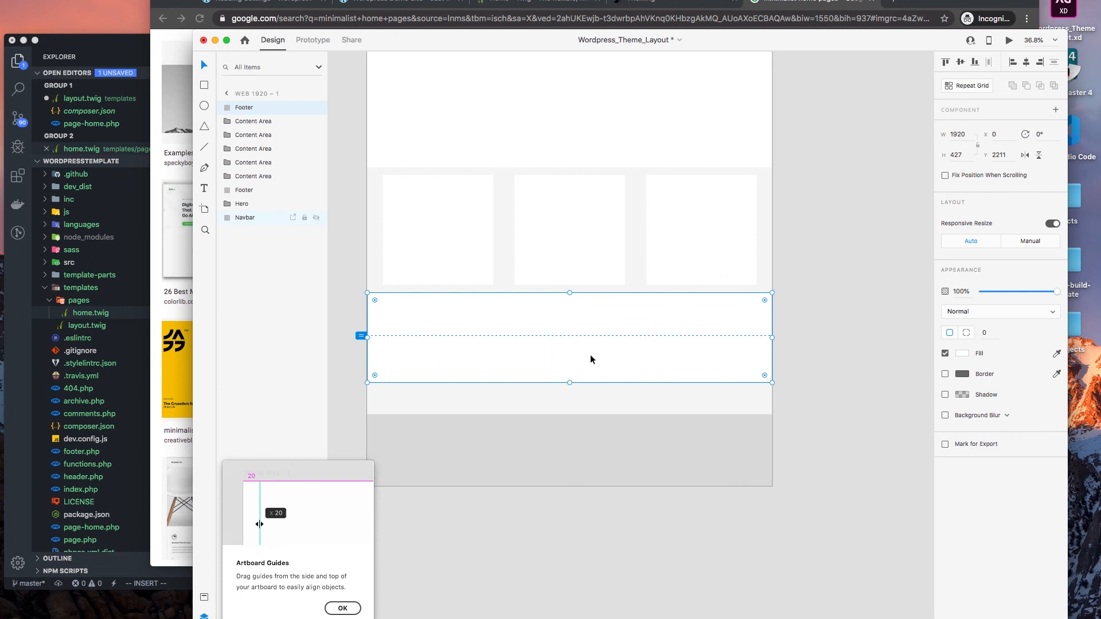
pyautogui.doubleClick(590, 360)
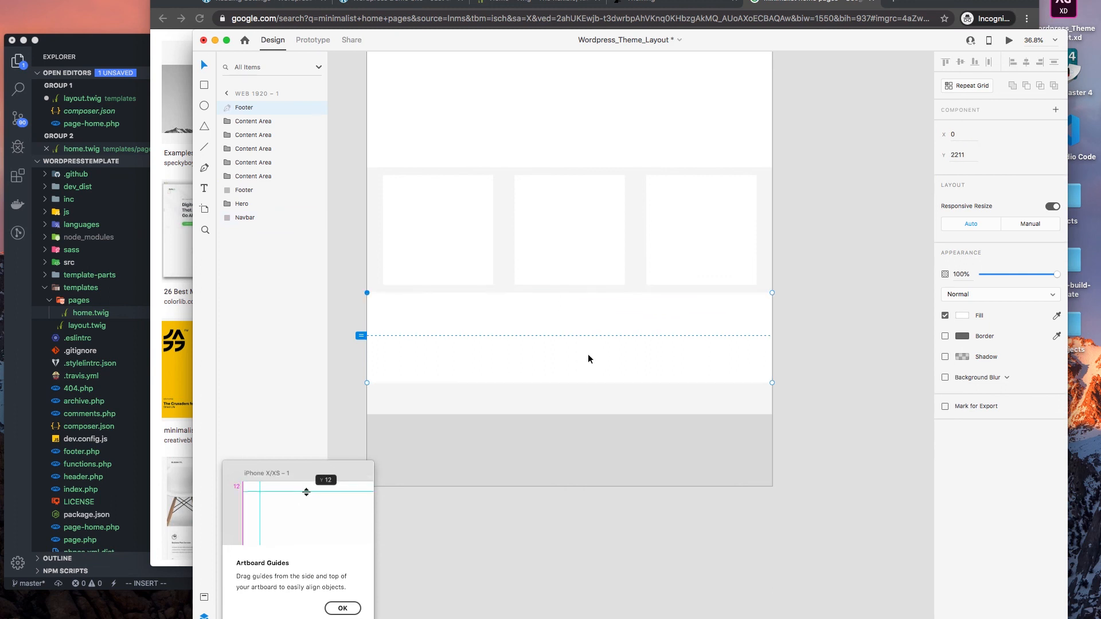
pyautogui.press('super+v')
pyautogui.moveTo(578, 269); pyautogui.dragTo(578, 361)
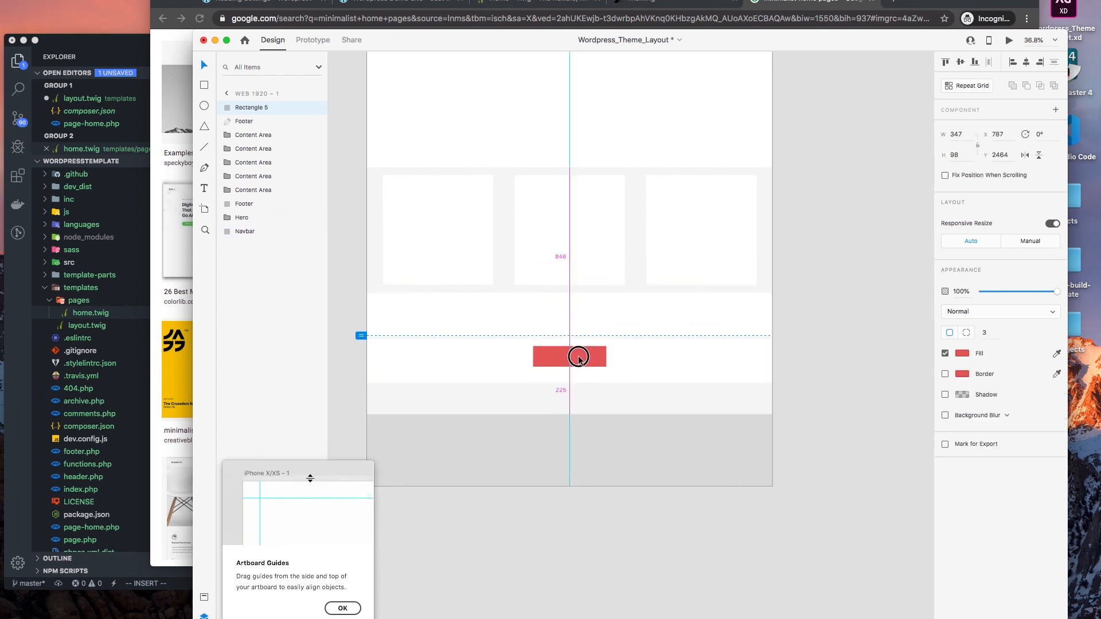
pyautogui.click(818, 360)
# - Stretch the footer's upper edge up to the white section, giving it a height of about 489 at about Y 2638
pyautogui.scroll(-2, 818, 360)
pyautogui.scroll(5, 809, 374)
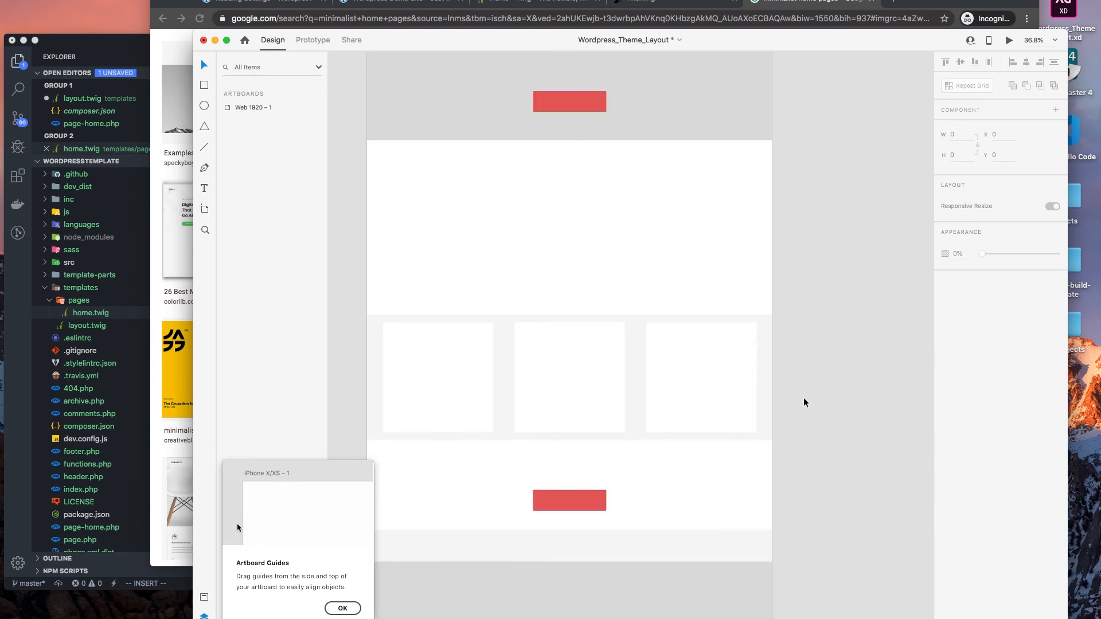
pyautogui.scroll(-4, 802, 390)
pyautogui.click(664, 456)
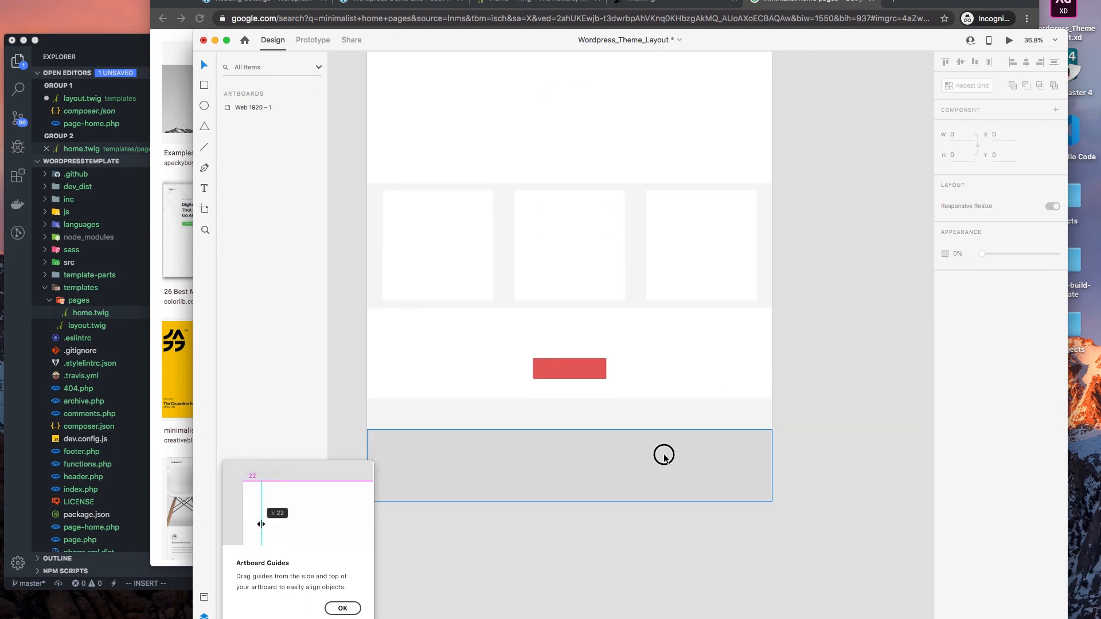
pyautogui.moveTo(571, 429); pyautogui.dragTo(581, 398)
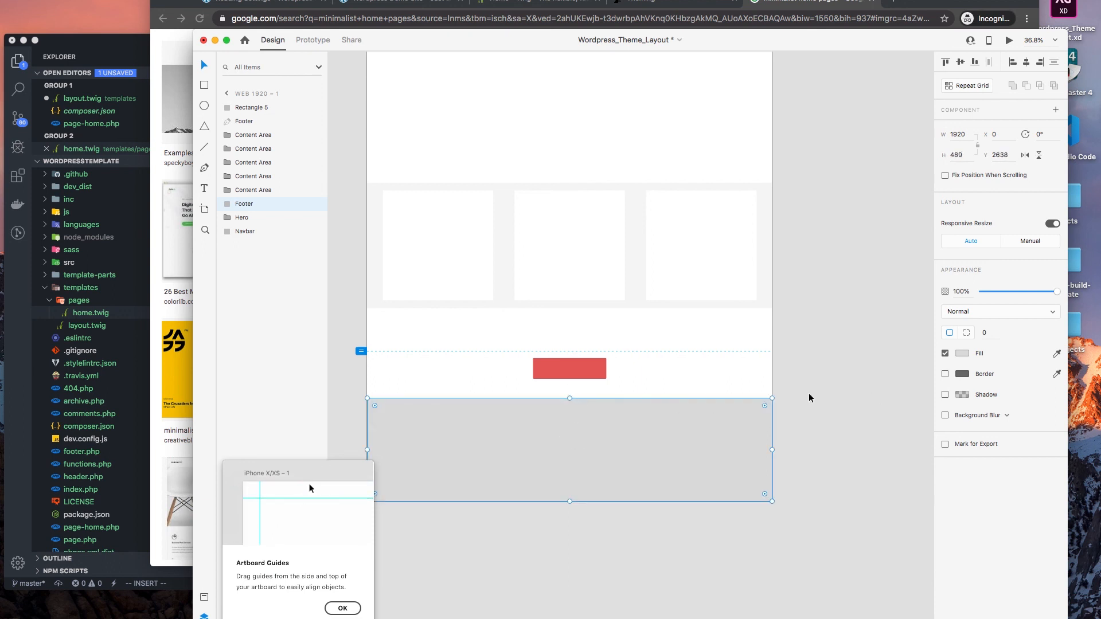
# - Deselect the footer and save the Wordpress_Theme_Layout document
pyautogui.click(813, 398)
pyautogui.scroll(2, 824, 399)
pyautogui.scroll(3, 824, 400)
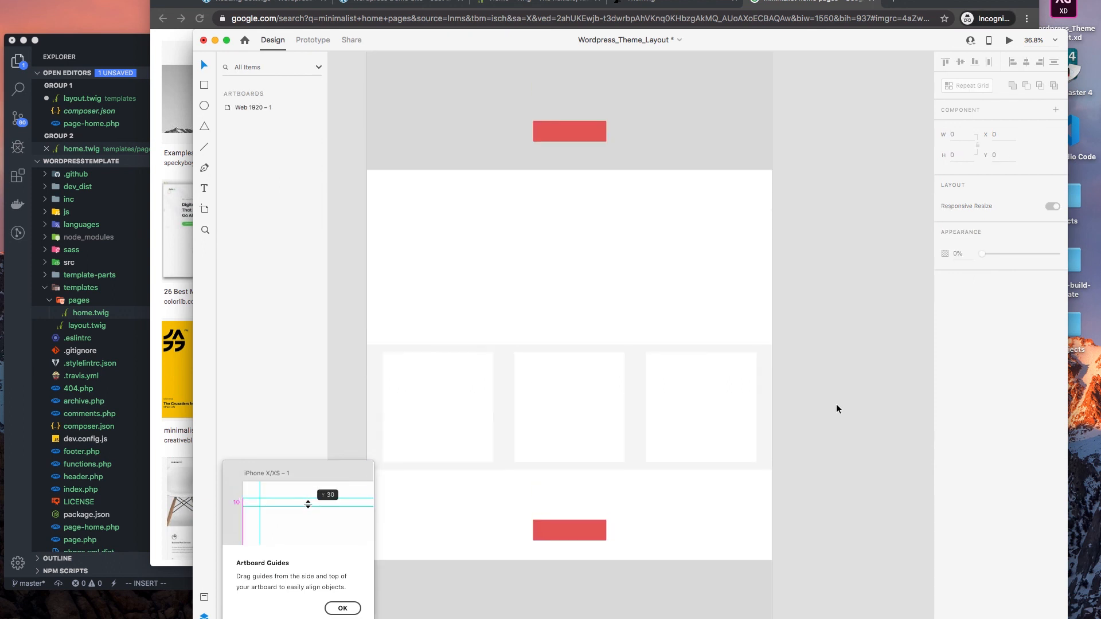
pyautogui.scroll(-3, 838, 396)
pyautogui.press('super+s')
# - Review the layout from navbar through hero, content area and the three cards down to the call-to-action section and footer
pyautogui.scroll(6, 837, 397)
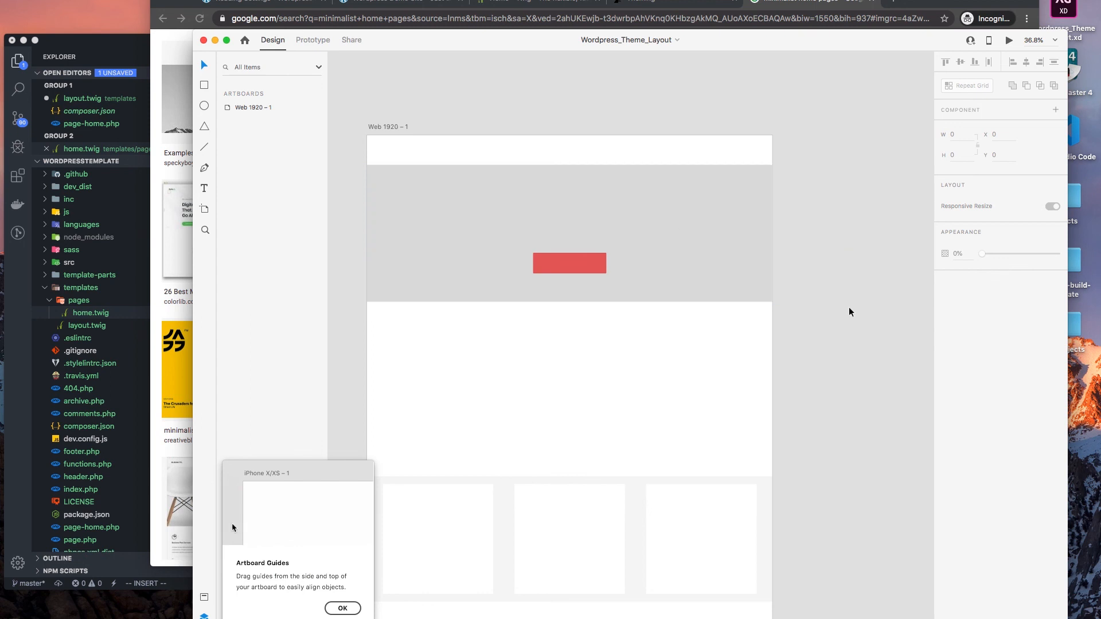
pyautogui.scroll(-2, 847, 324)
pyautogui.scroll(3, 797, 450)
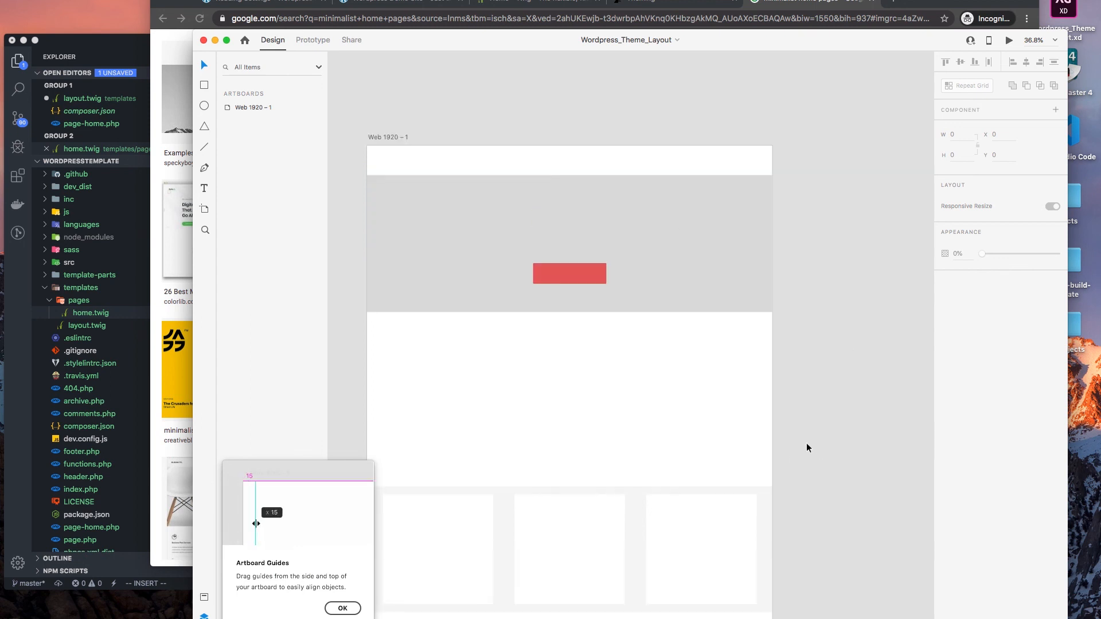
pyautogui.click(673, 161)
pyautogui.scroll(-1, 768, 253)
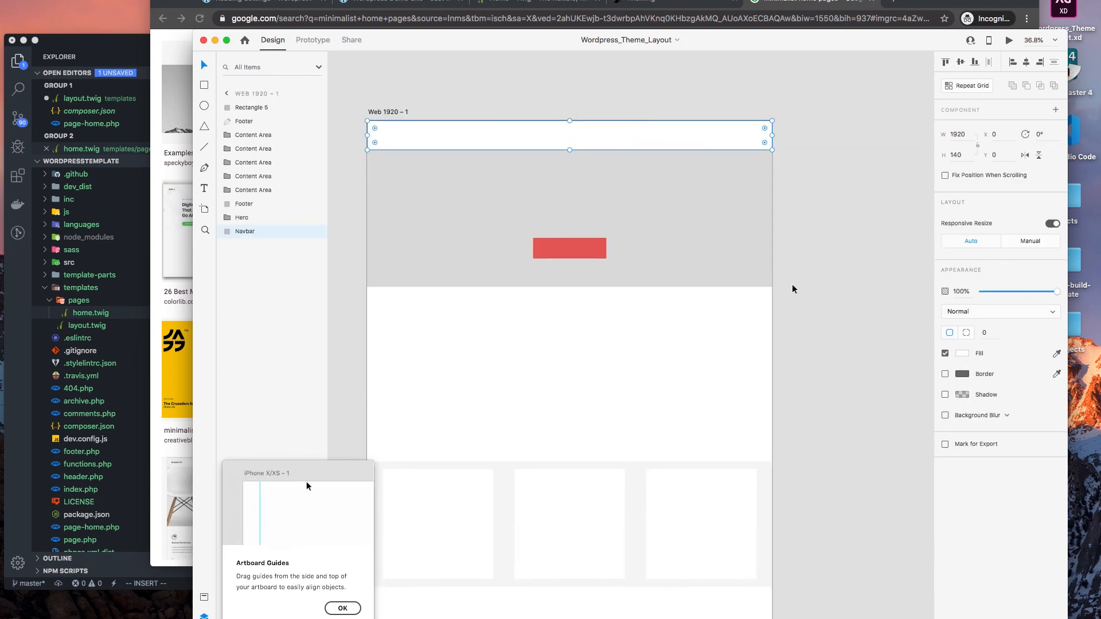
pyautogui.click(738, 233)
pyautogui.scroll(-3, 760, 374)
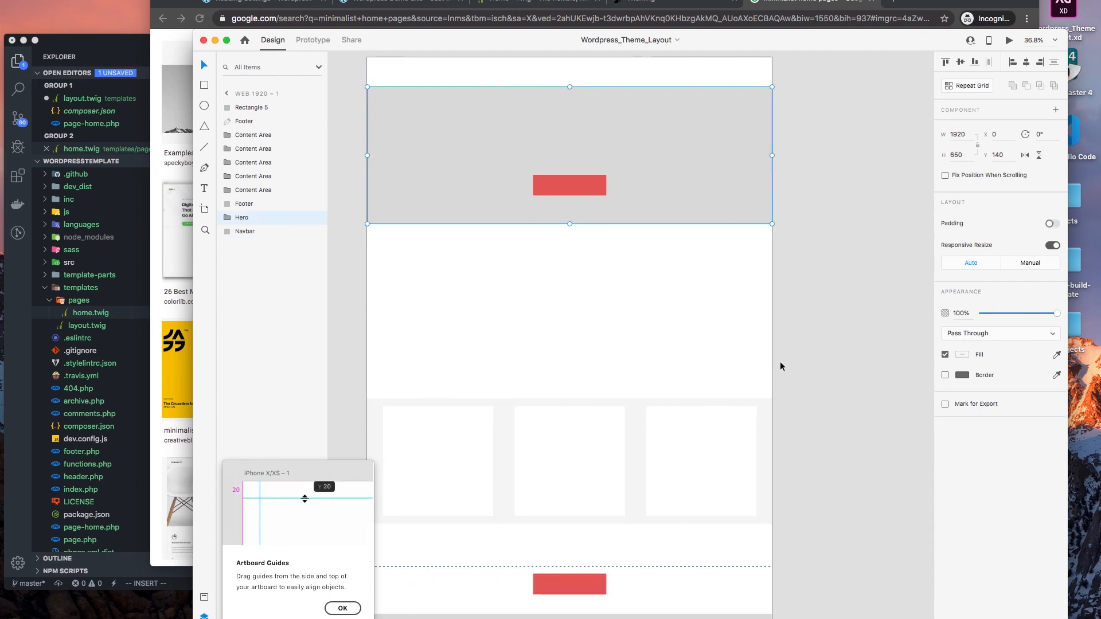
pyautogui.click(730, 321)
pyautogui.scroll(-4, 746, 313)
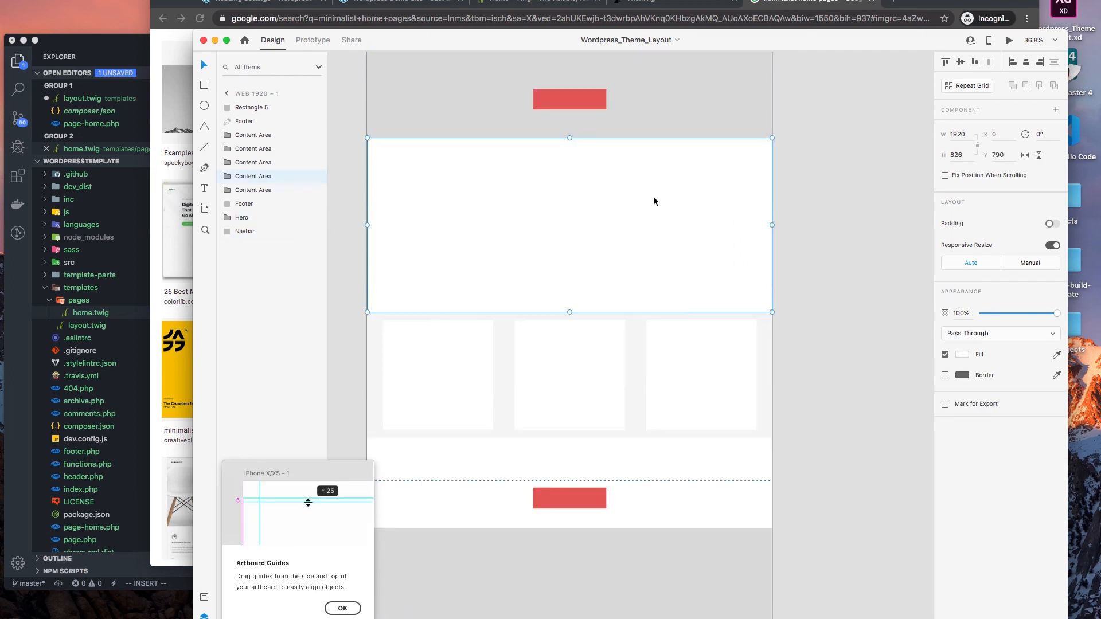
pyautogui.scroll(-3, 777, 283)
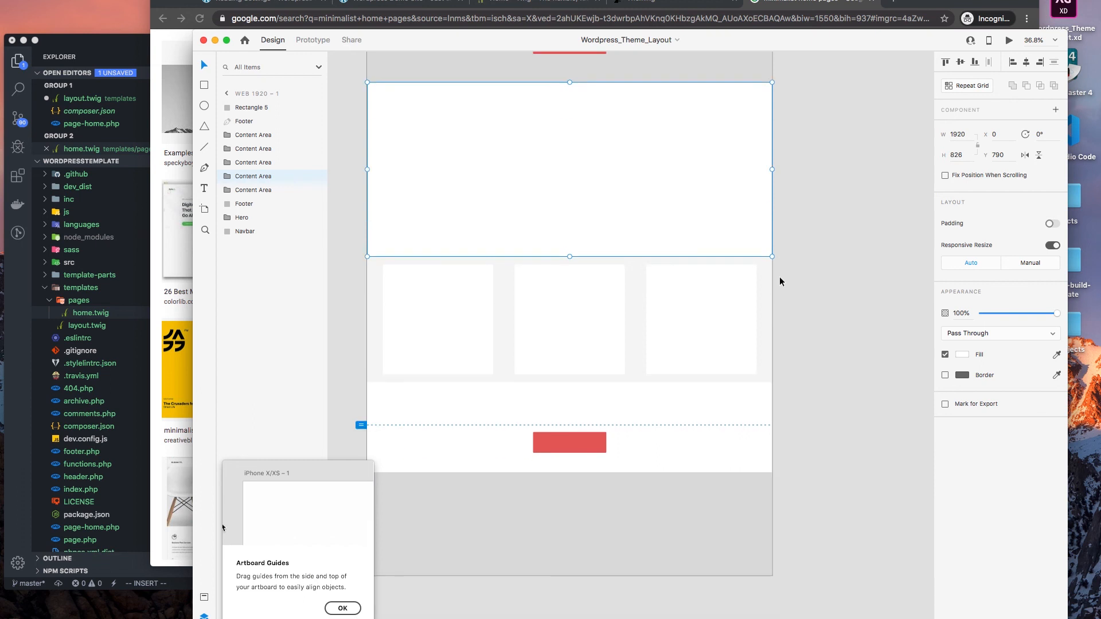
pyautogui.scroll(-4, 781, 282)
pyautogui.click(438, 280)
pyautogui.click(560, 275)
pyautogui.click(742, 271)
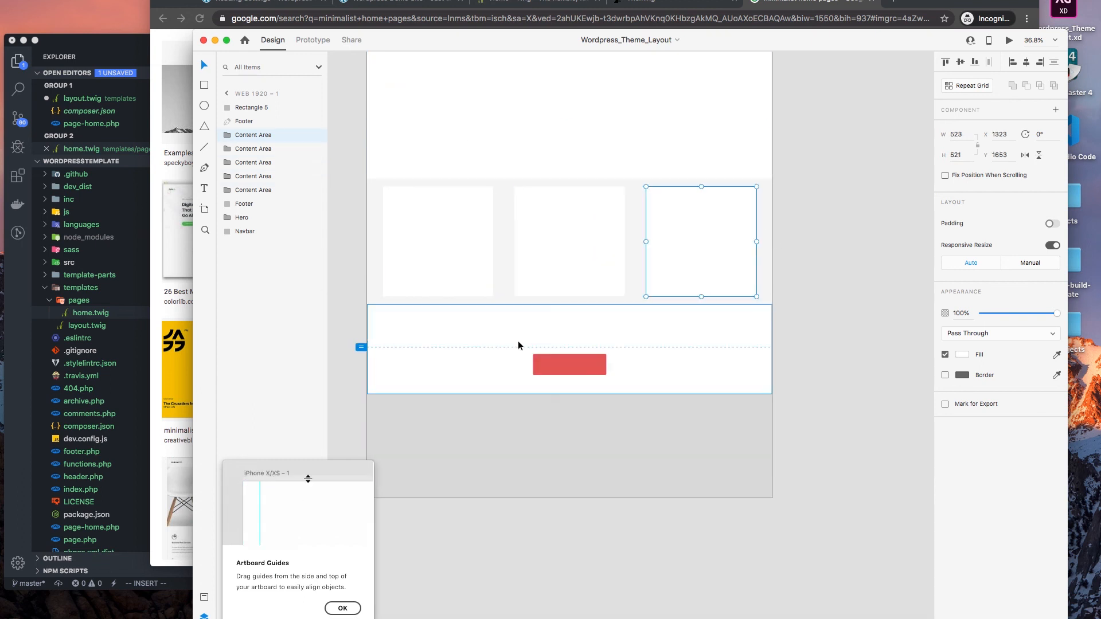
pyautogui.scroll(-5, 519, 343)
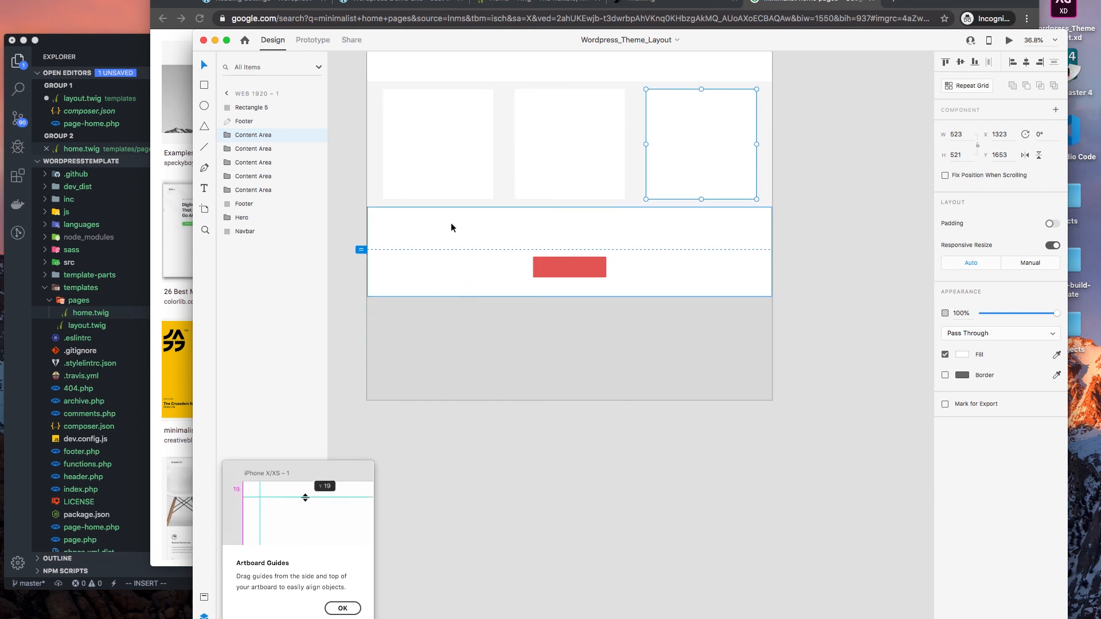
pyautogui.moveTo(460, 238); pyautogui.dragTo(466, 243)
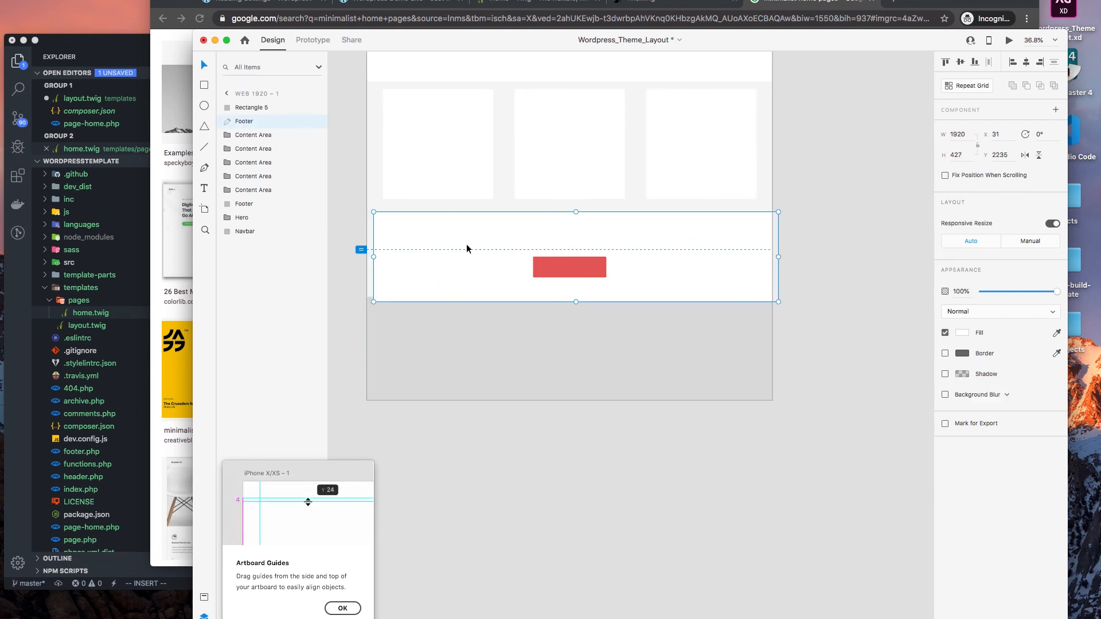
pyautogui.press('super+z')
pyautogui.click(787, 253)
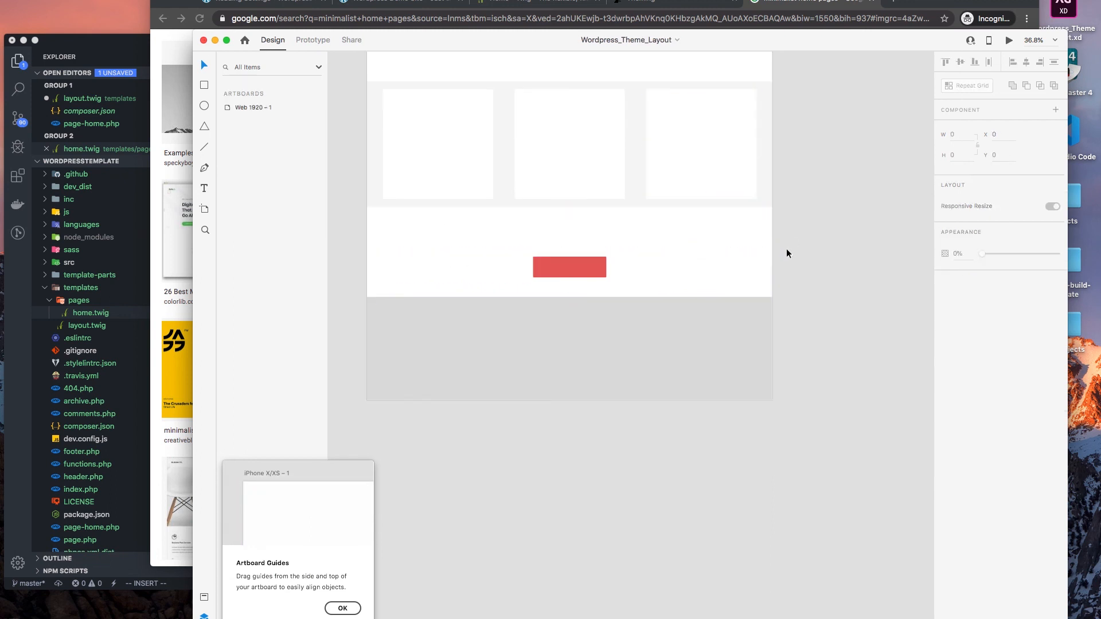
# - Dismiss the Artboard Guides tip
pyautogui.scroll(-2, 630, 379)
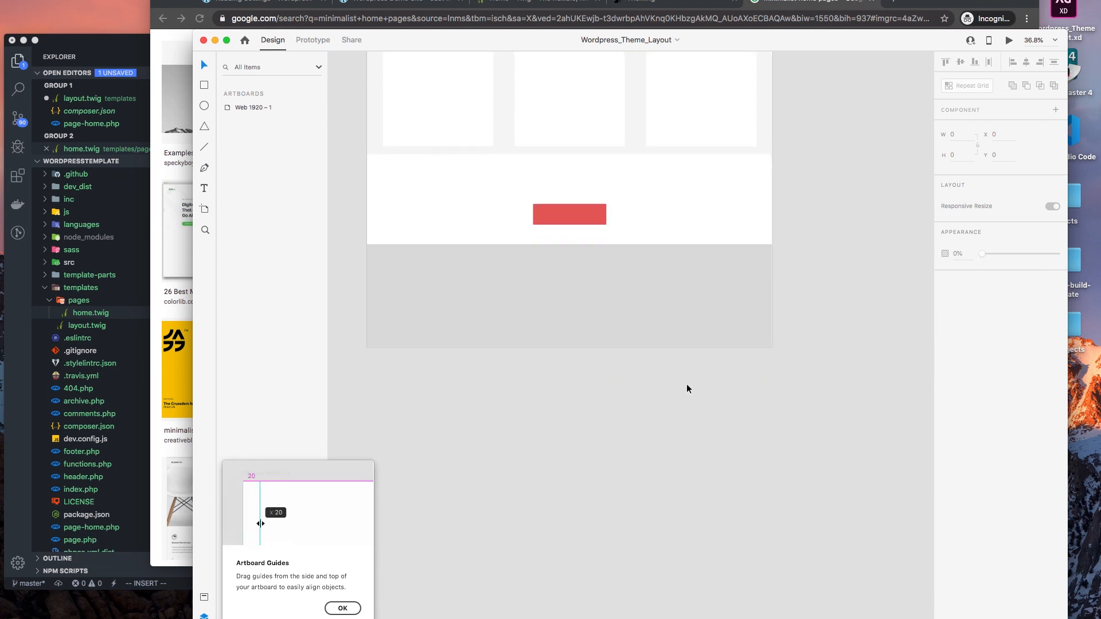
pyautogui.scroll(2, 645, 405)
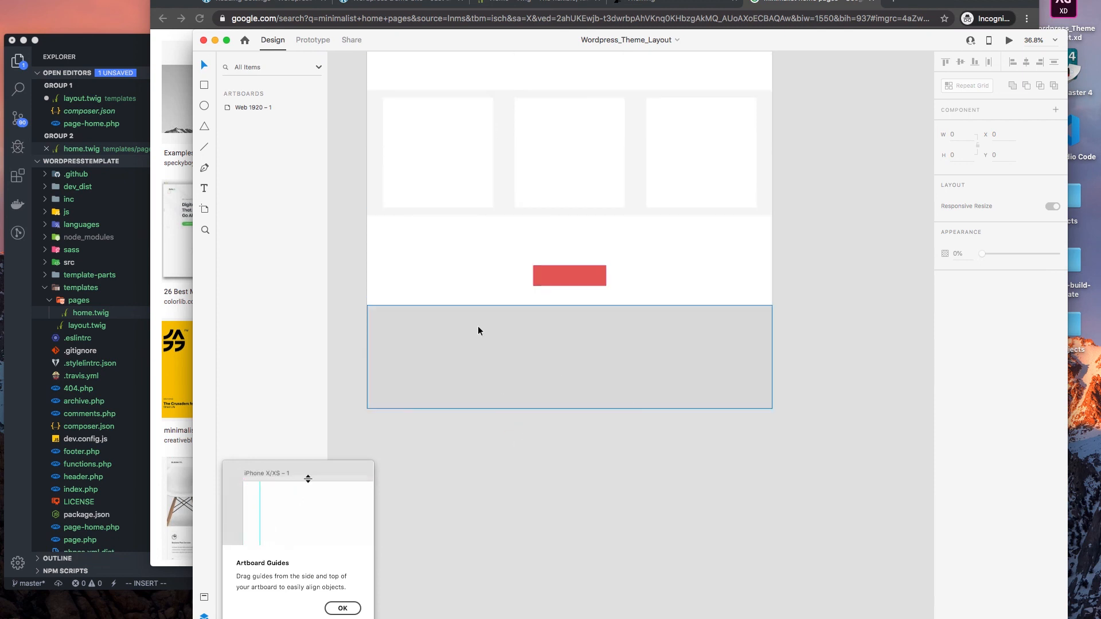
pyautogui.scroll(6, 824, 319)
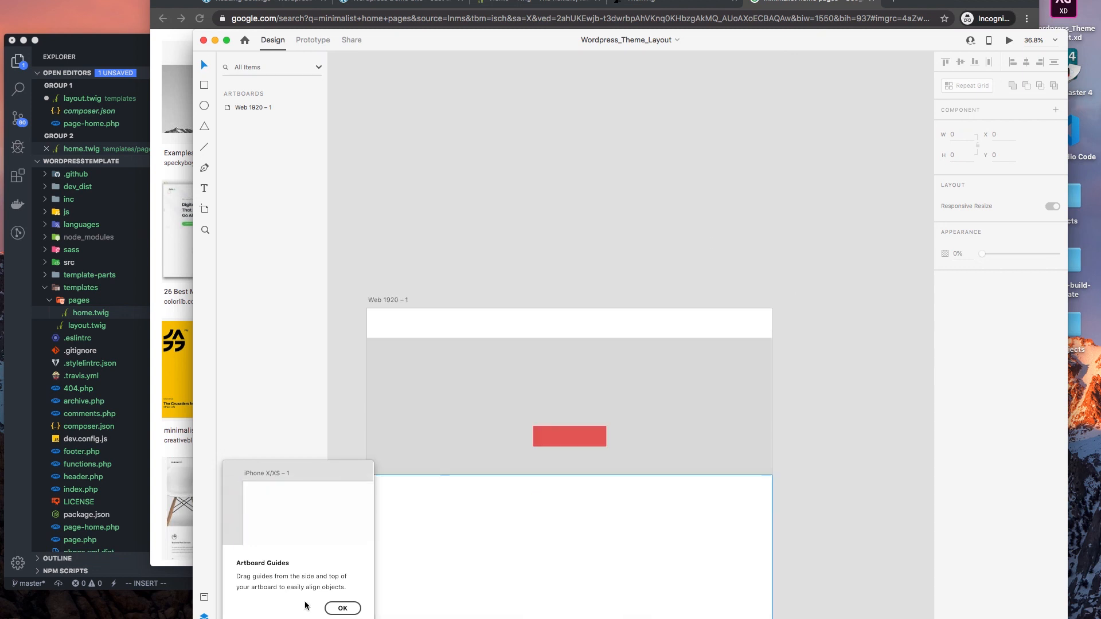
pyautogui.click(342, 608)
# - Put the navbar rectangle into a group of its own
pyautogui.scroll(-5, 701, 295)
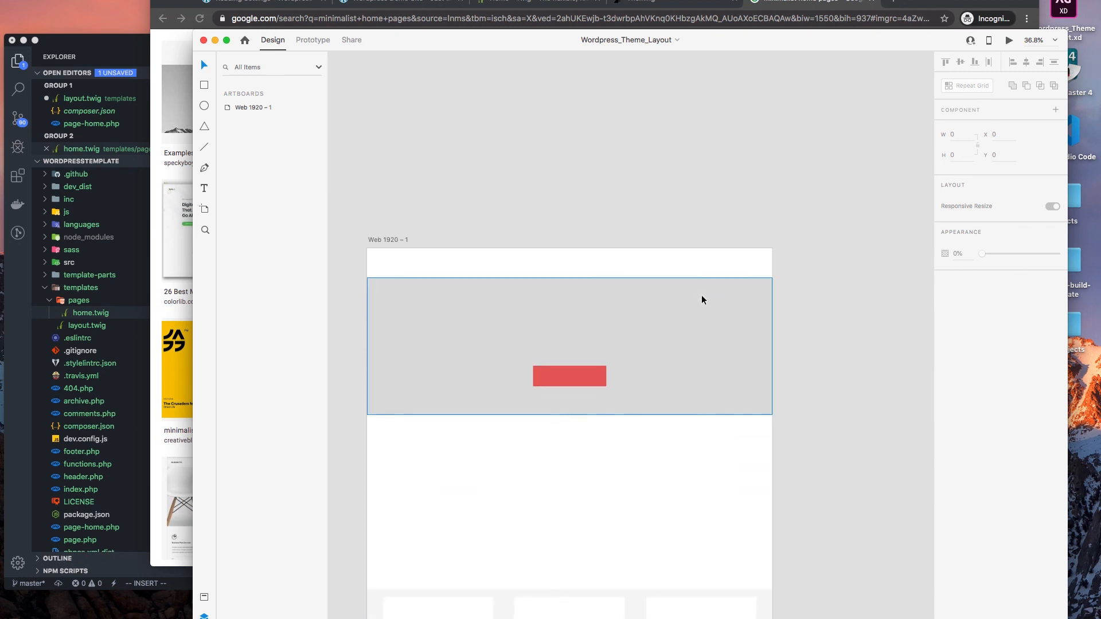
pyautogui.click(675, 224)
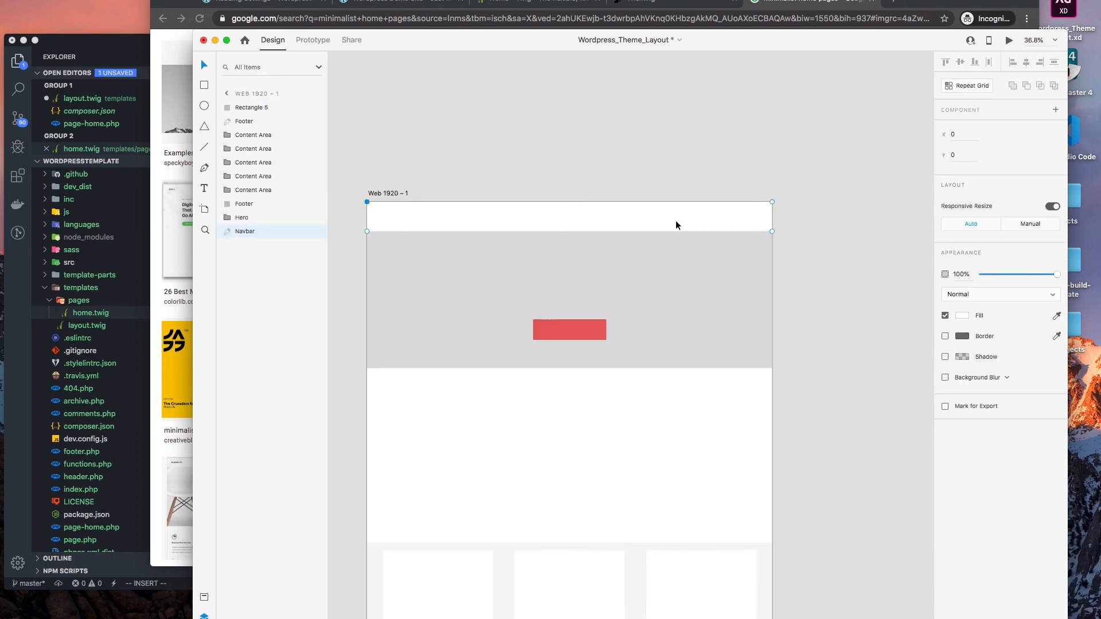
pyautogui.doubleClick(693, 216)
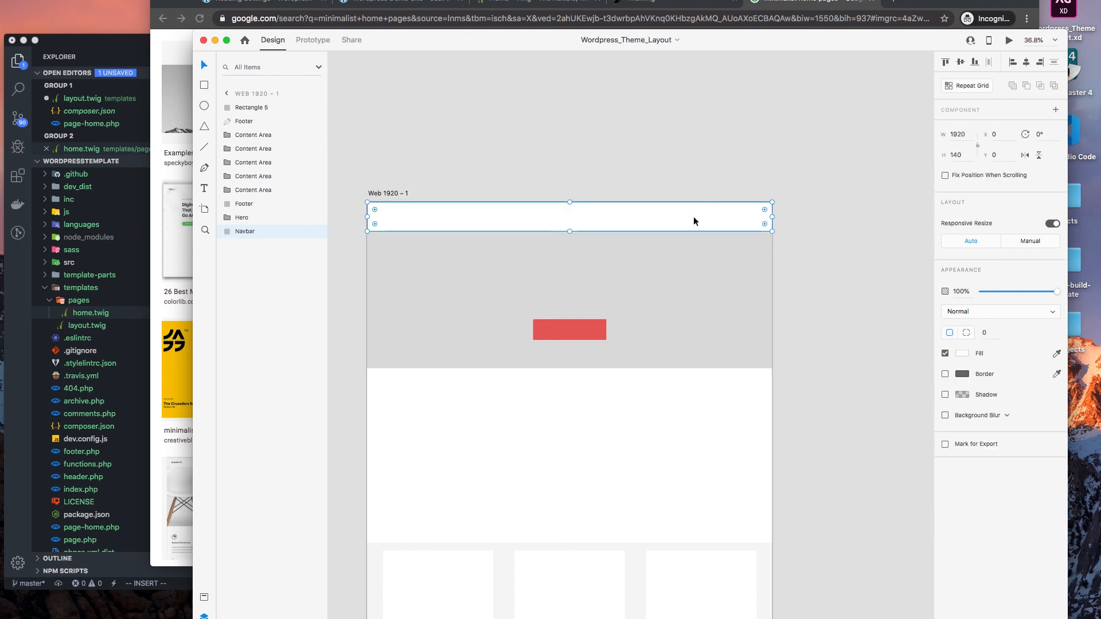
pyautogui.rightClick(695, 216)
pyautogui.click(711, 305)
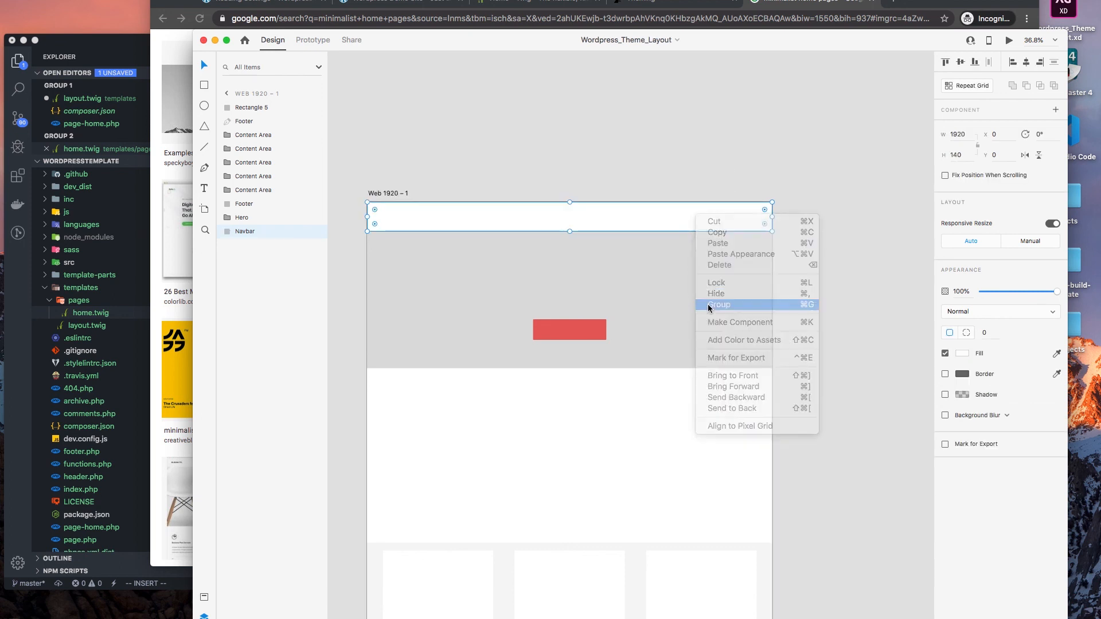
# - Group the three Content Area layers that form the card row
pyautogui.click(254, 135)
pyautogui.click(263, 152)
pyautogui.click(267, 167)
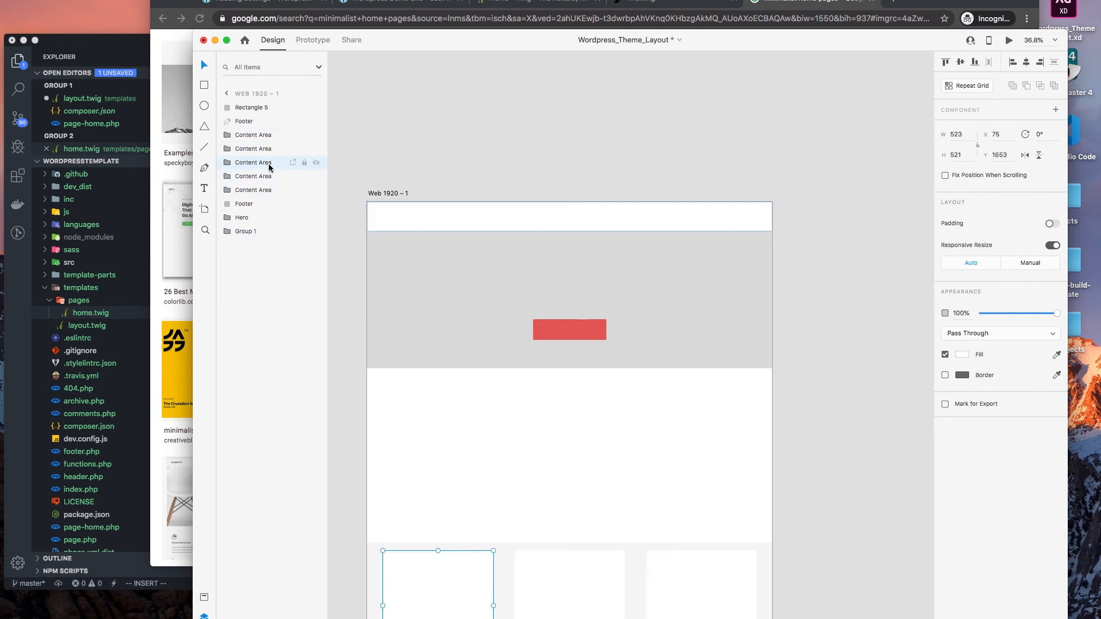
pyautogui.keyDown('shift'); pyautogui.click(266, 136); pyautogui.keyUp('shift')
pyautogui.rightClick(265, 135)
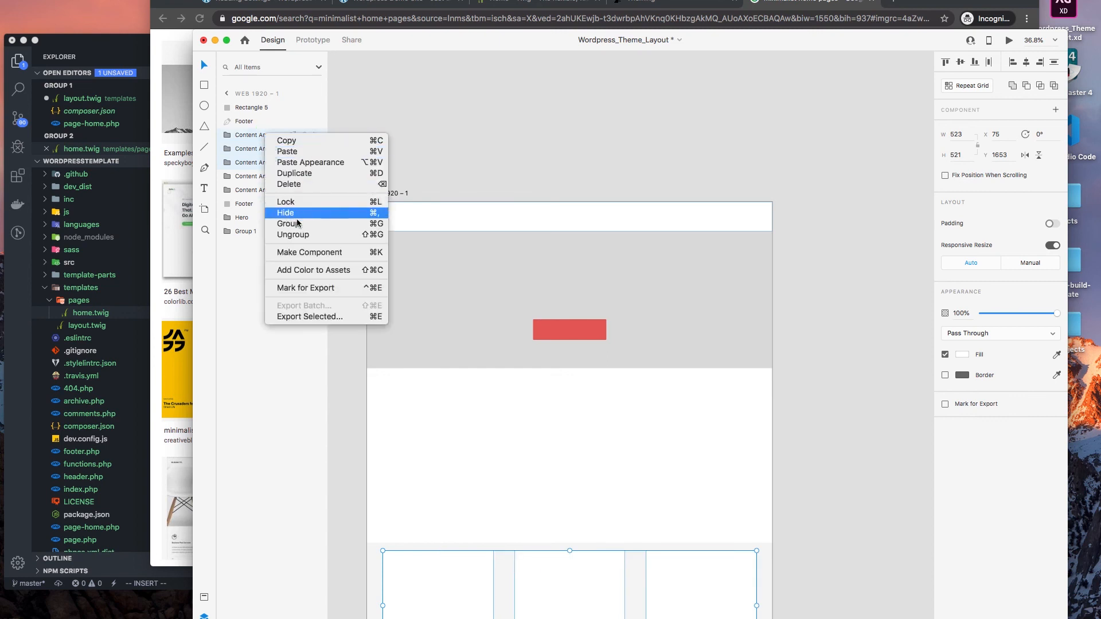
pyautogui.click(302, 224)
# - Rename the card row's group to Blog Area and collapse it in the layer list
pyautogui.click(249, 141)
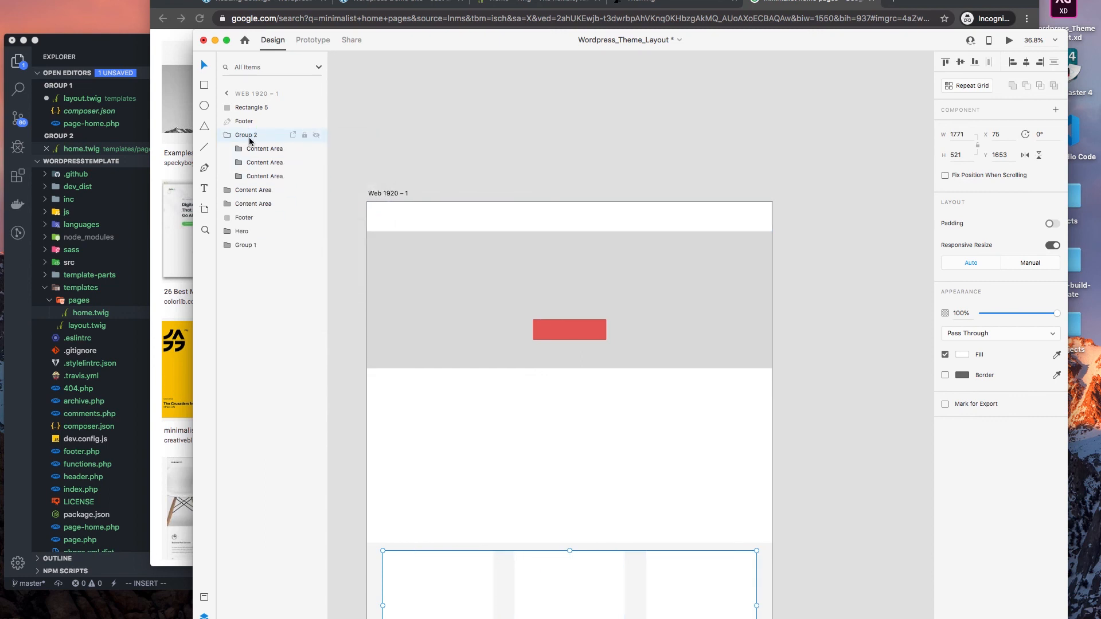
pyautogui.doubleClick(251, 137)
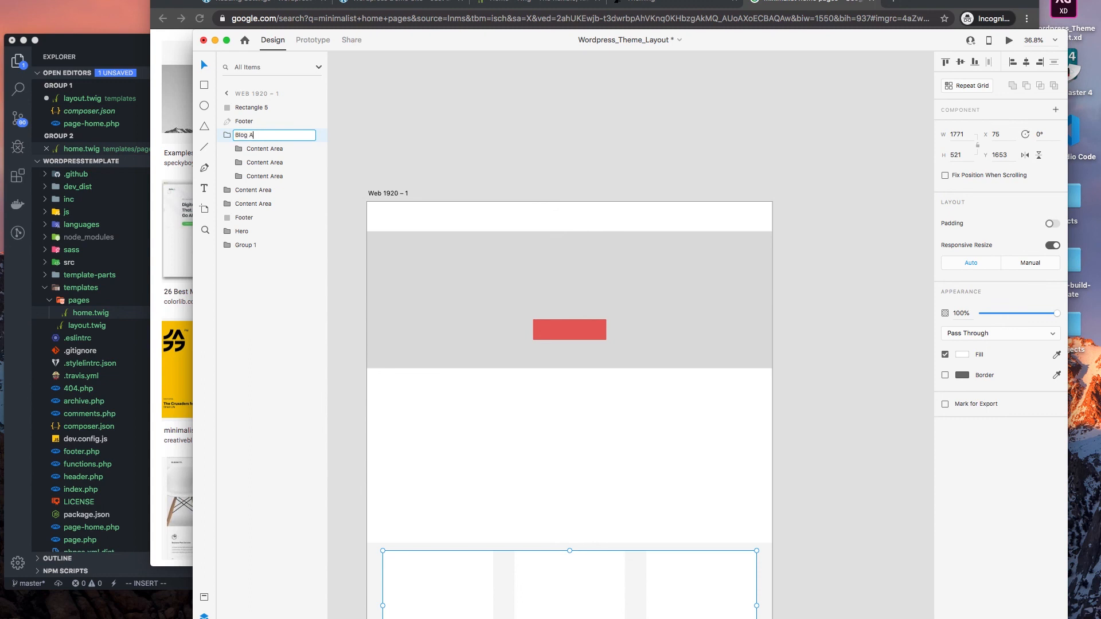
pyautogui.press('Return')
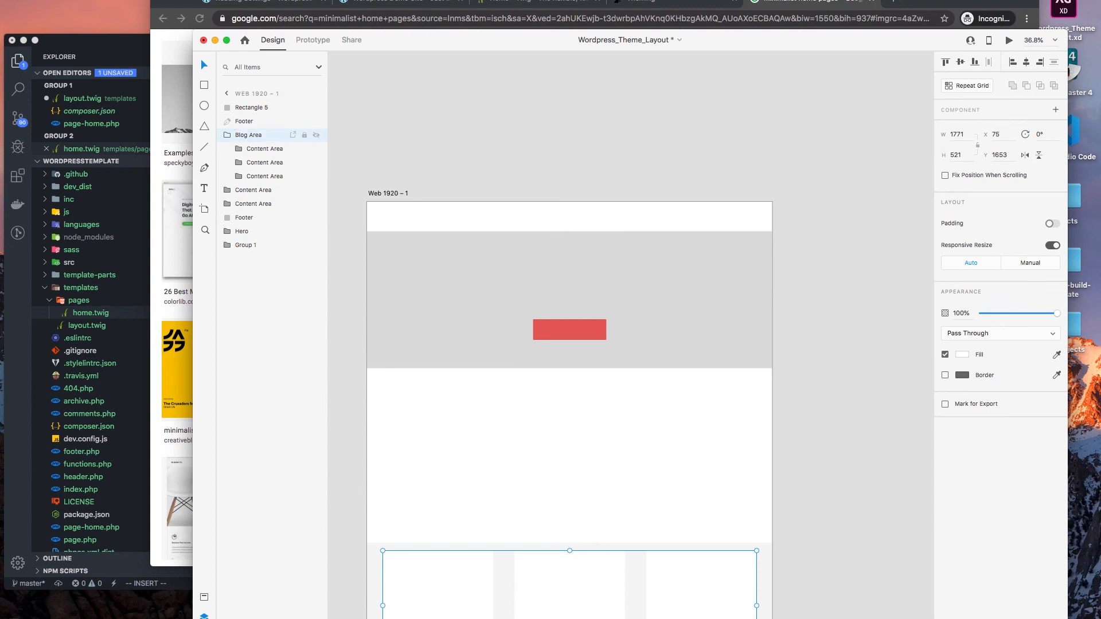
pyautogui.click(227, 137)
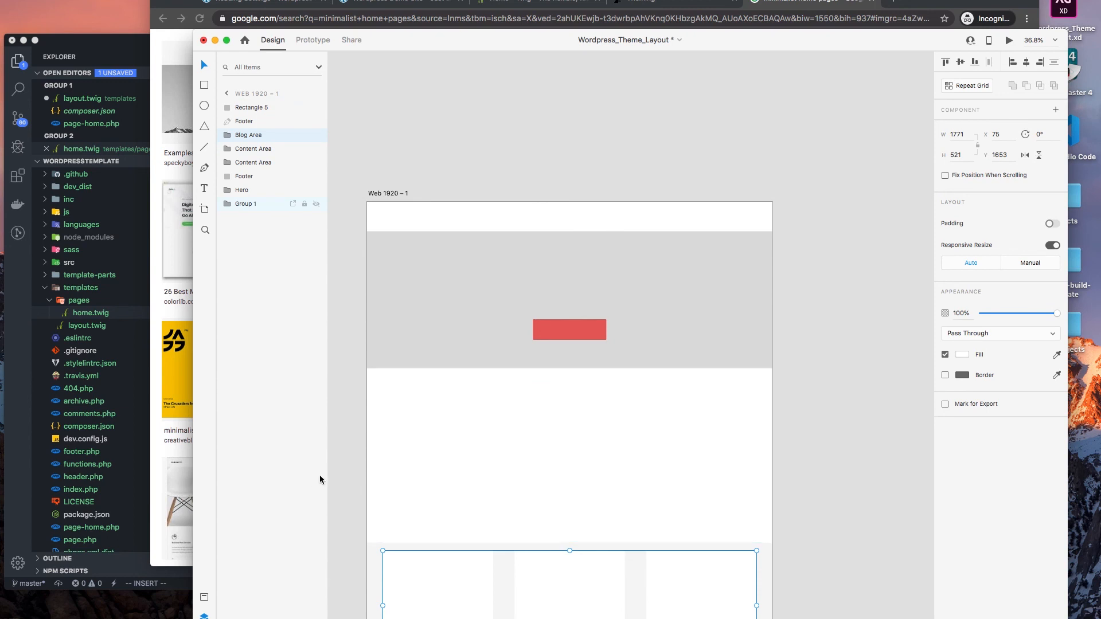
# - Deselect the group and move the design window slightly up and to the left on the desktop
pyautogui.click(352, 422)
pyautogui.moveTo(337, 303); pyautogui.dragTo(374, 285)
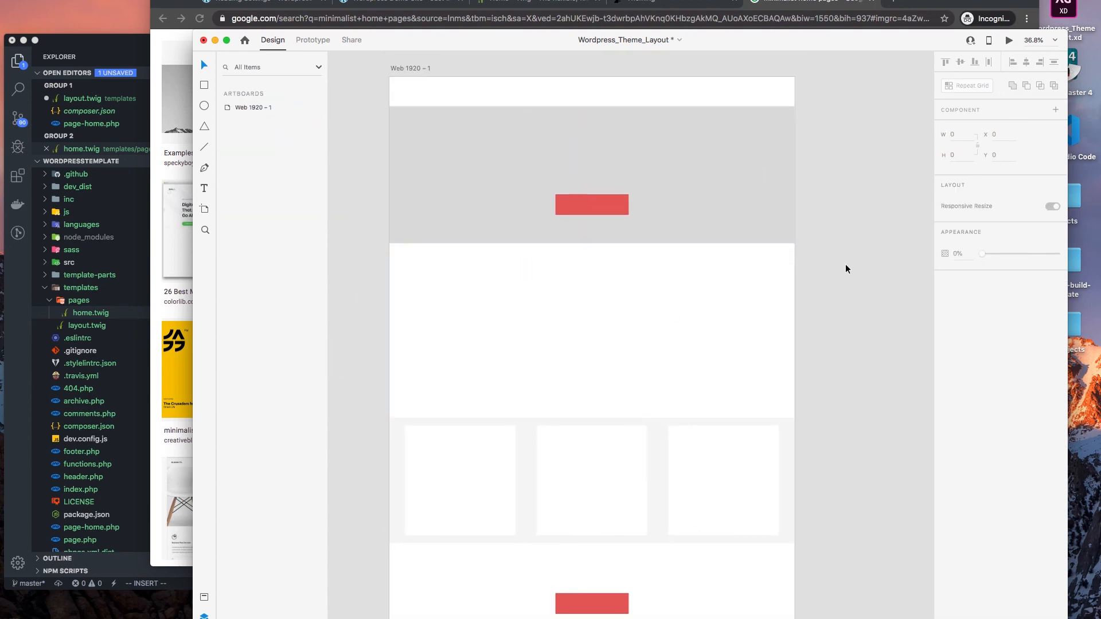
pyautogui.moveTo(811, 45); pyautogui.dragTo(785, 26)
pyautogui.scroll(1, 802, 120)
pyautogui.scroll(-1, 803, 120)
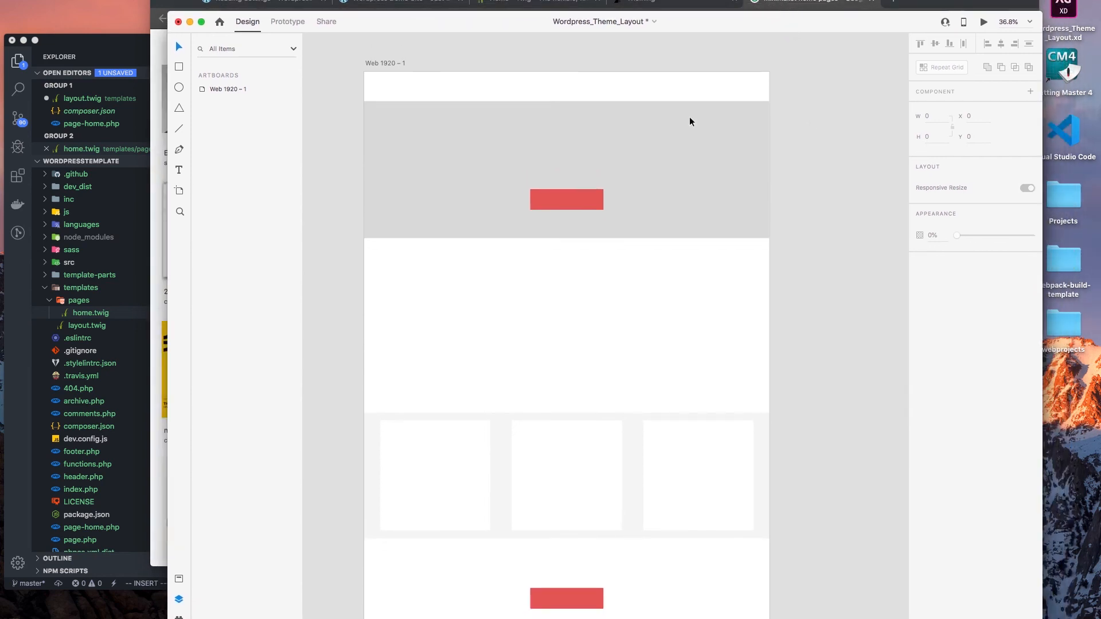
# - Add the text "About Us Services Blog Contact Us" inside the navbar group, towards the navbar's right end
pyautogui.doubleClick(692, 84)
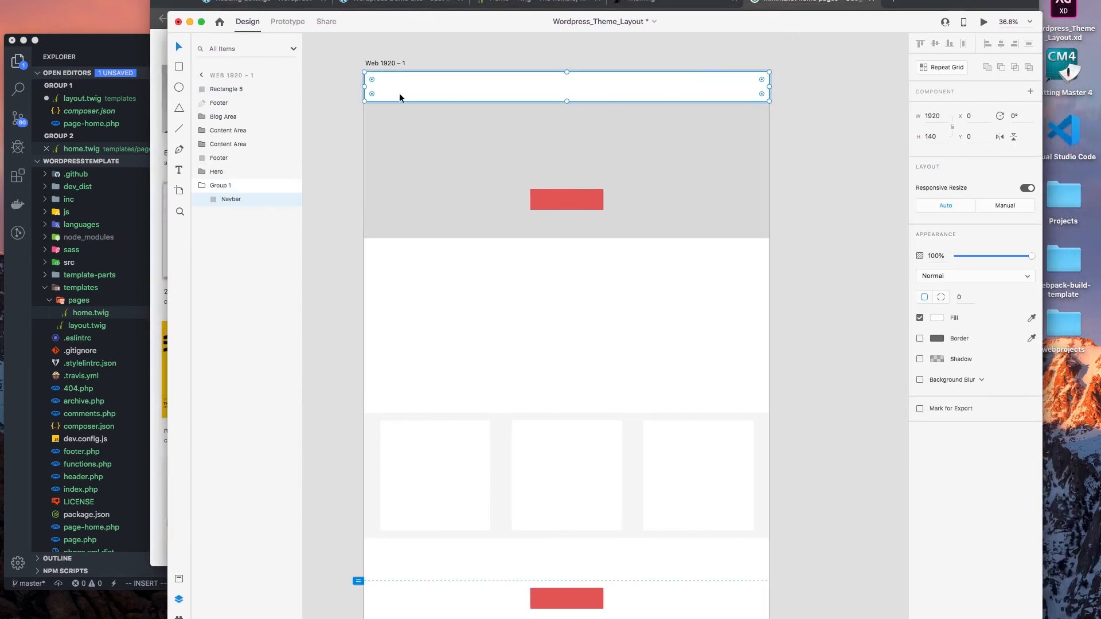
pyautogui.click(670, 85)
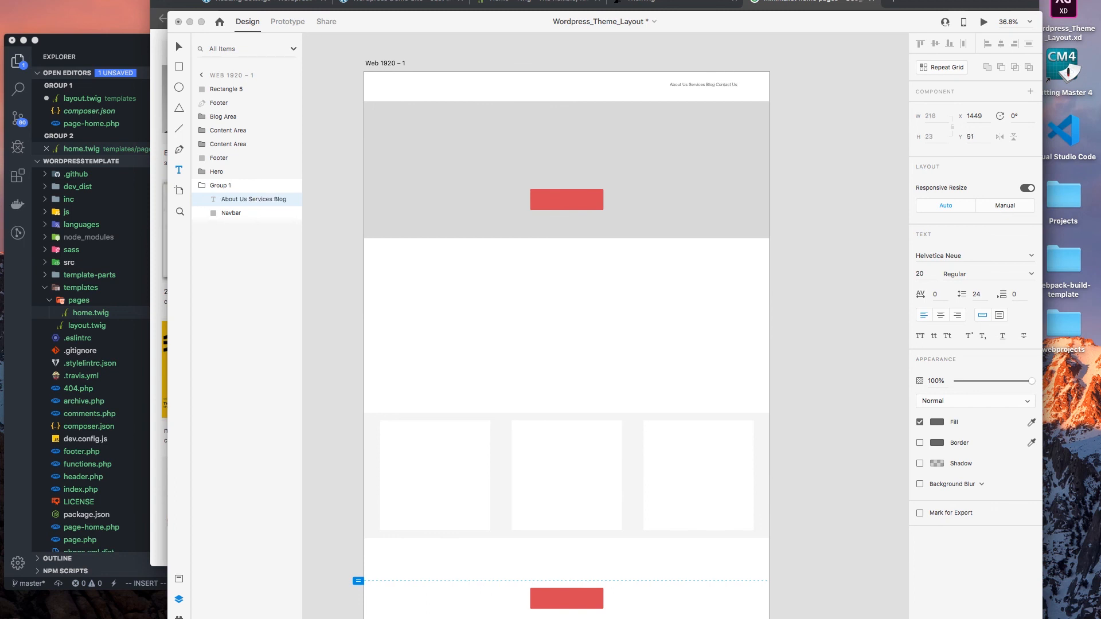
# - Set the navigation text's font size to 27 and move it to about X 1392, Y 54 in the navbar
pyautogui.tripleClick(728, 84)
pyautogui.click(919, 273)
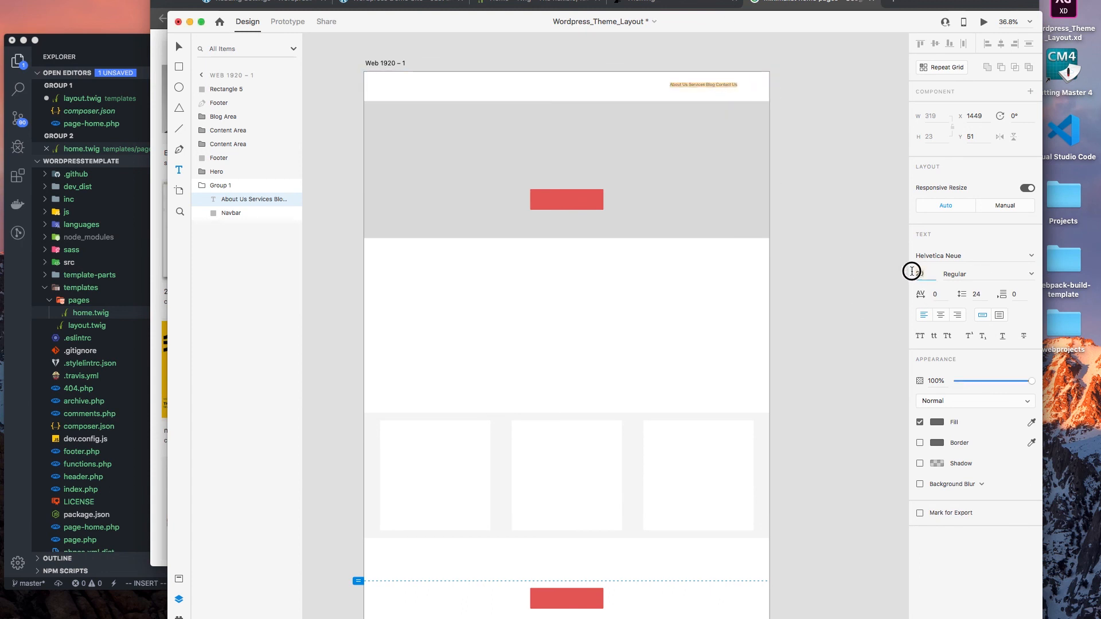
pyautogui.press('Up')
pyautogui.press('Up')
pyautogui.press('Up')
pyautogui.press('Up')
pyautogui.press('Up')
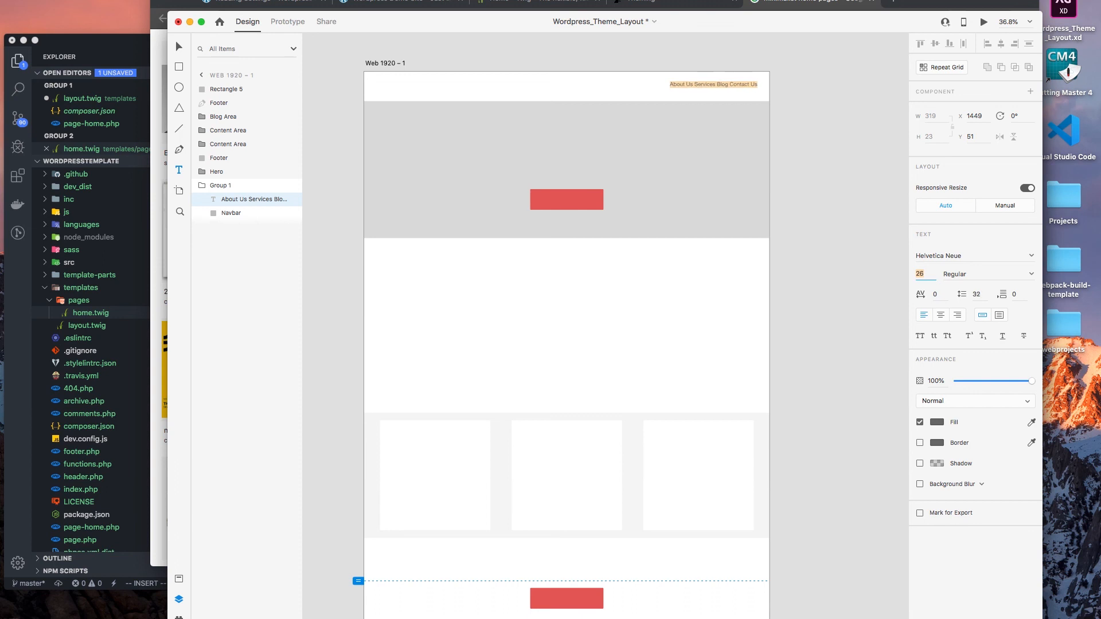
pyautogui.press('Up')
pyautogui.press('Return')
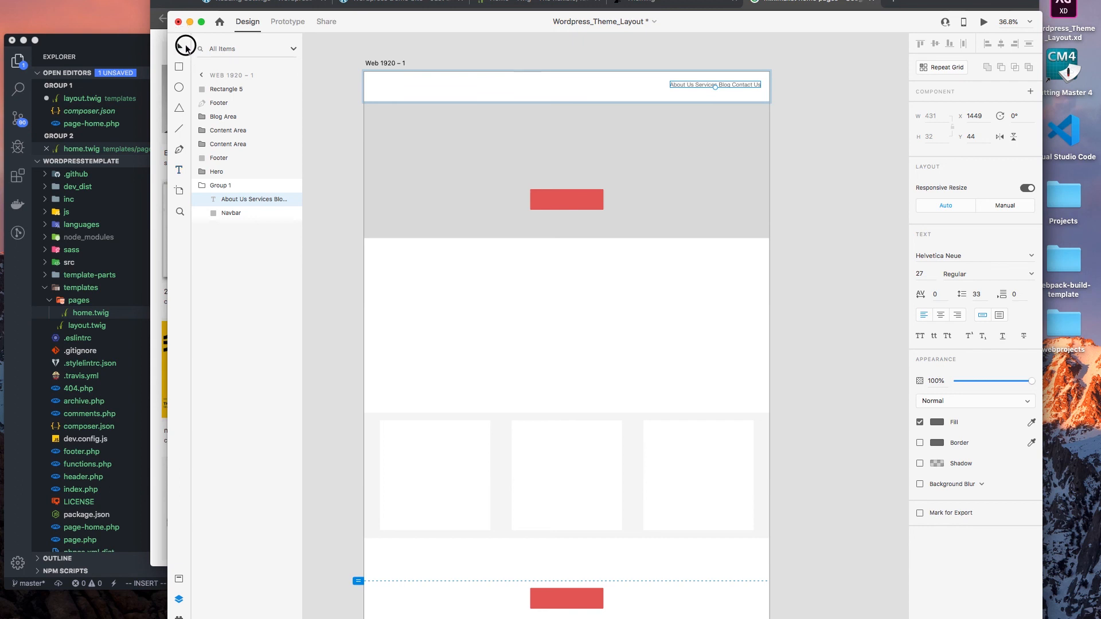
pyautogui.moveTo(733, 84); pyautogui.dragTo(722, 86)
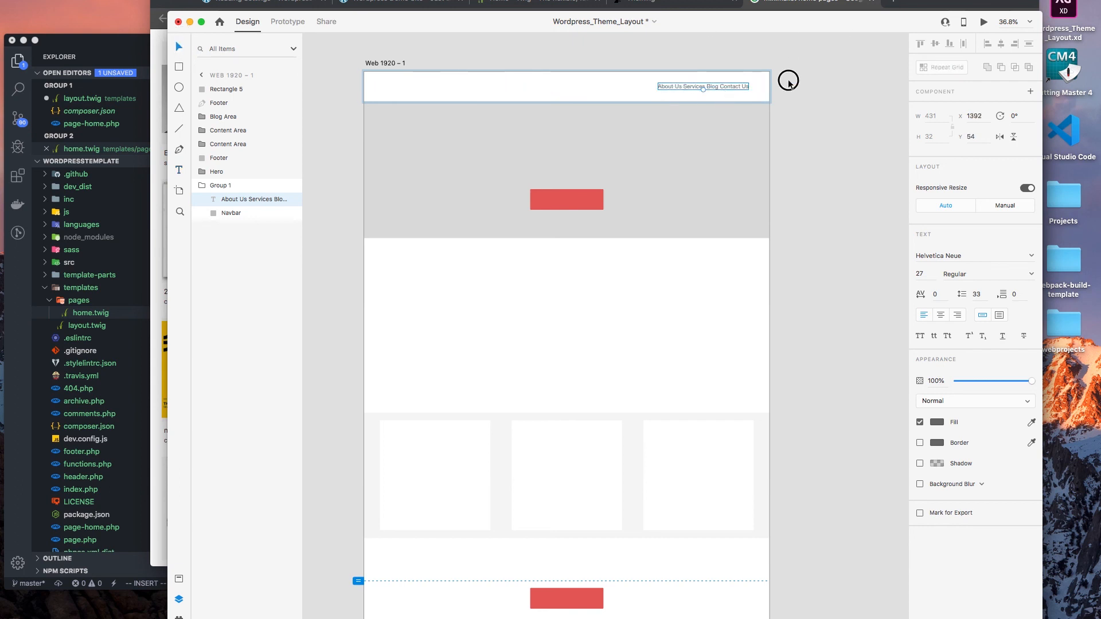
pyautogui.click(788, 79)
# - Widen the gaps between About Us, Services, Blog and Contact Us in the navigation text with extra spaces
pyautogui.scroll(5, 728, 92)
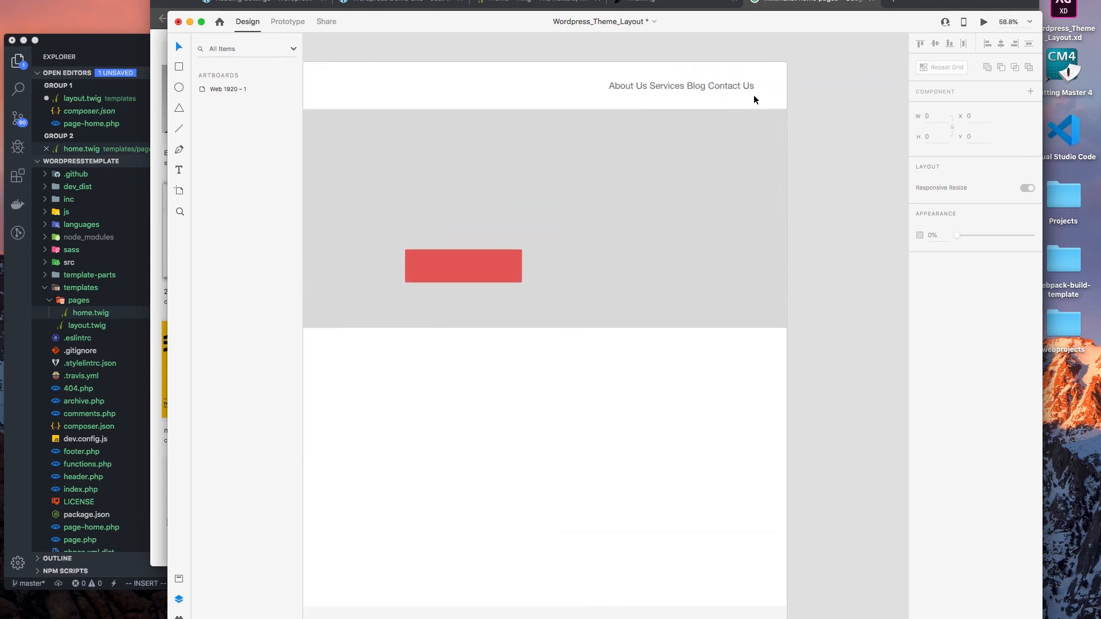
pyautogui.doubleClick(712, 89)
pyautogui.doubleClick(700, 84)
pyautogui.click(702, 84)
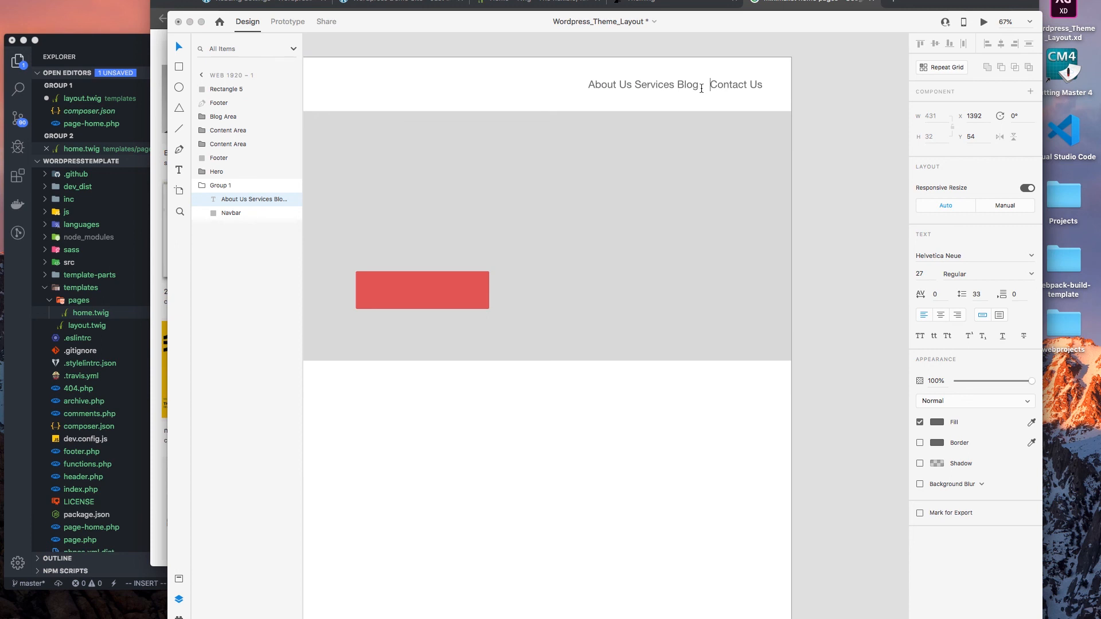
pyautogui.click(675, 86)
pyautogui.click(637, 87)
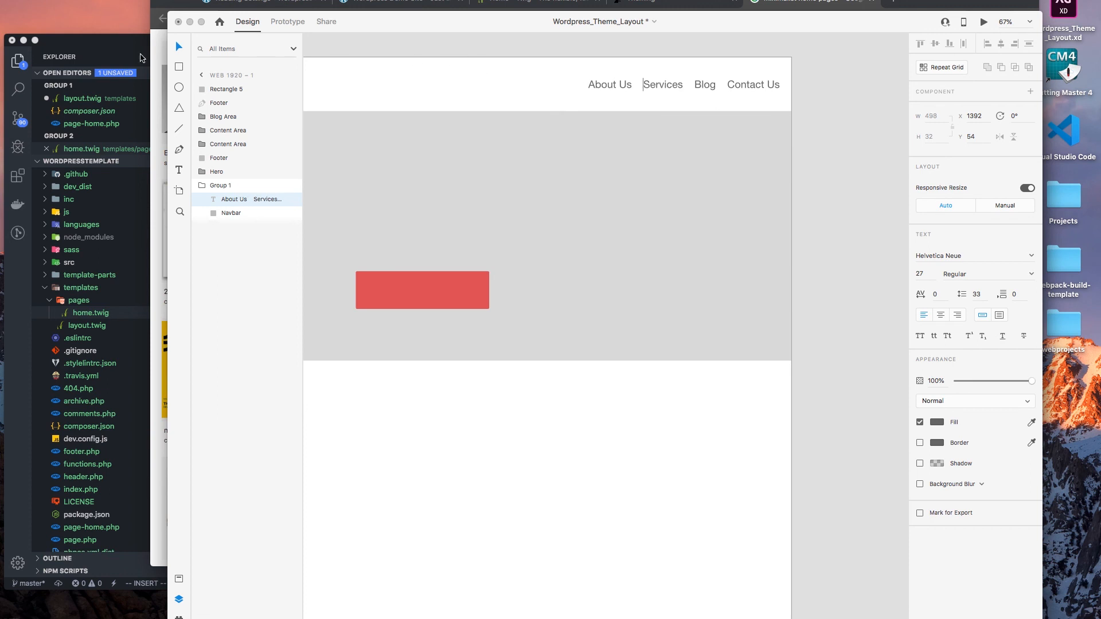
# - Finish editing the navigation text and move it to about X 1347, Y 54 in the navbar
pyautogui.press('Escape')
pyautogui.moveTo(741, 85); pyautogui.dragTo(719, 85)
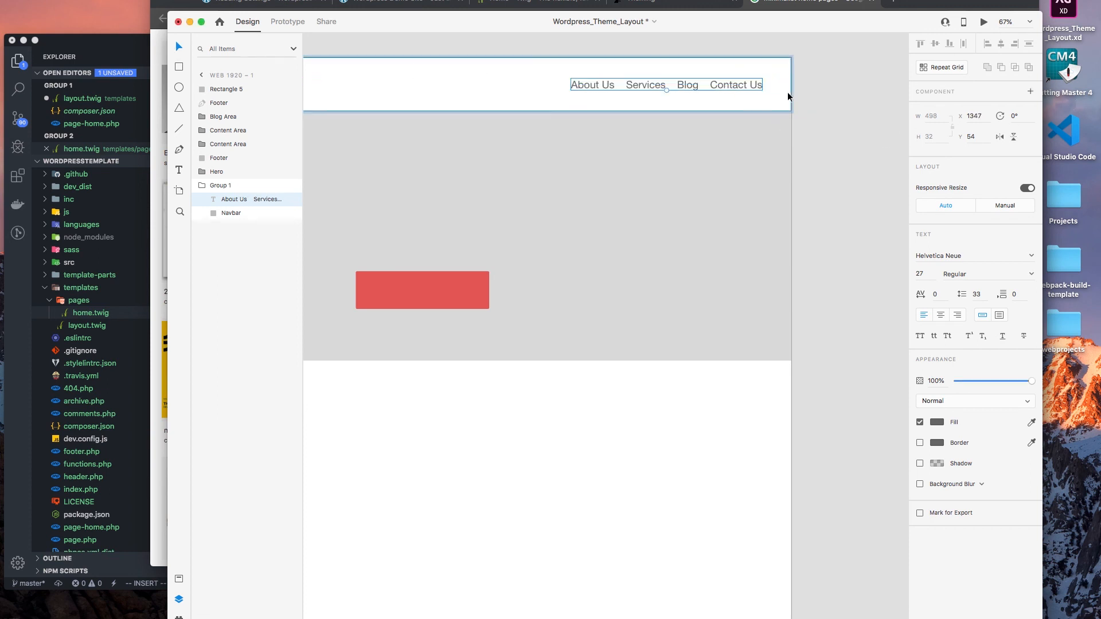
pyautogui.press('Escape')
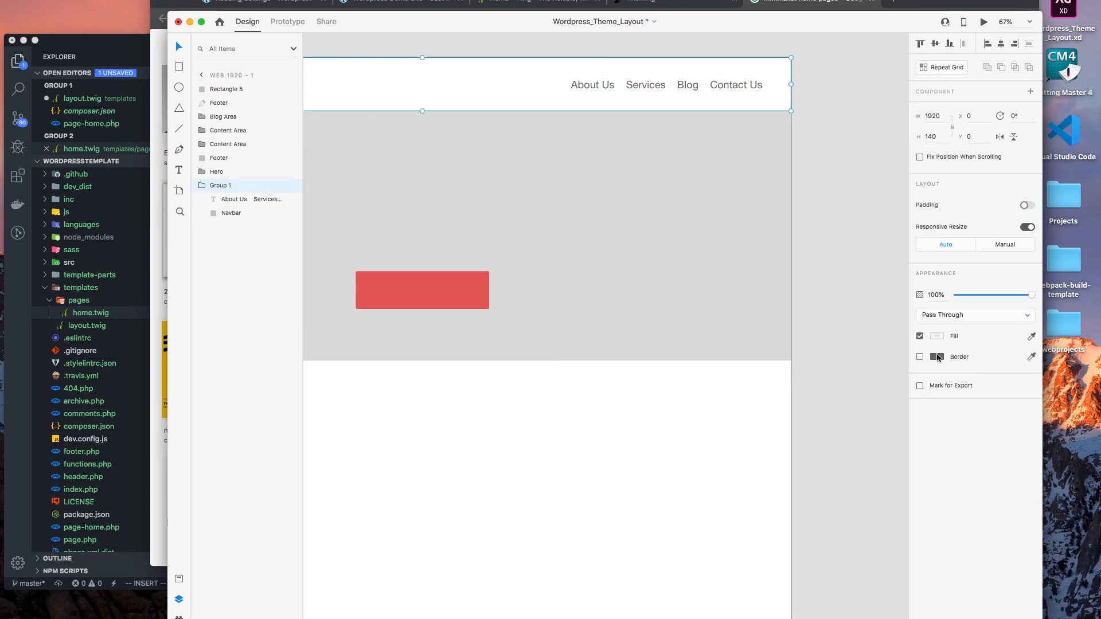
# - Try a grey fill on the whole navbar group, and undo the change
pyautogui.click(936, 337)
pyautogui.moveTo(829, 313); pyautogui.dragTo(798, 293)
pyautogui.click(849, 213)
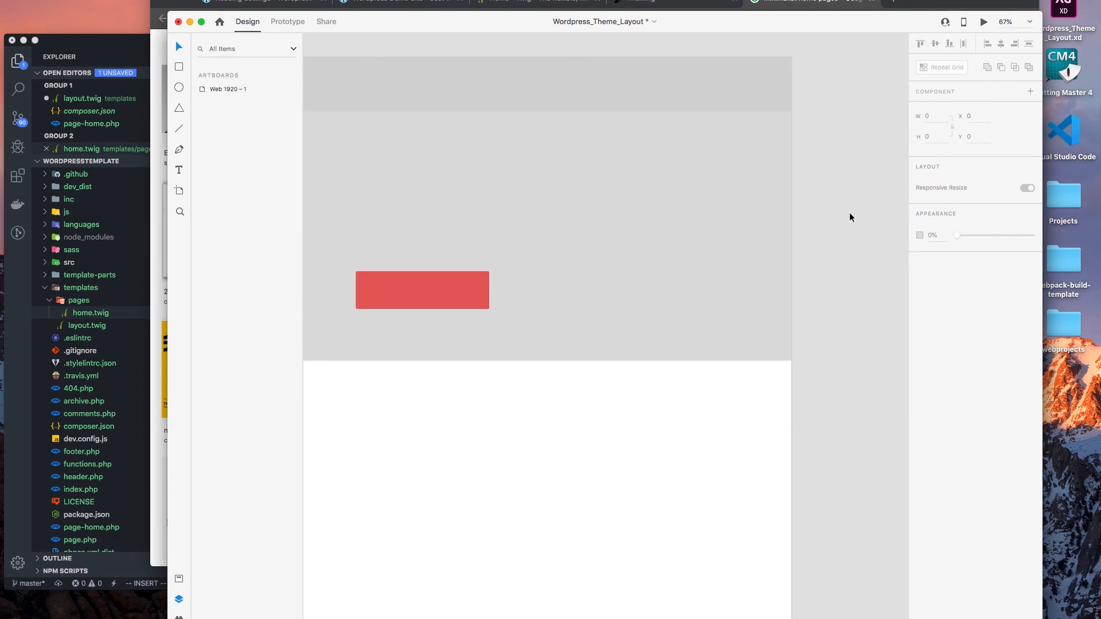
pyautogui.press('super+z')
# - Lower the opacity of the navigation text inside the navbar group and deselect it
pyautogui.doubleClick(700, 85)
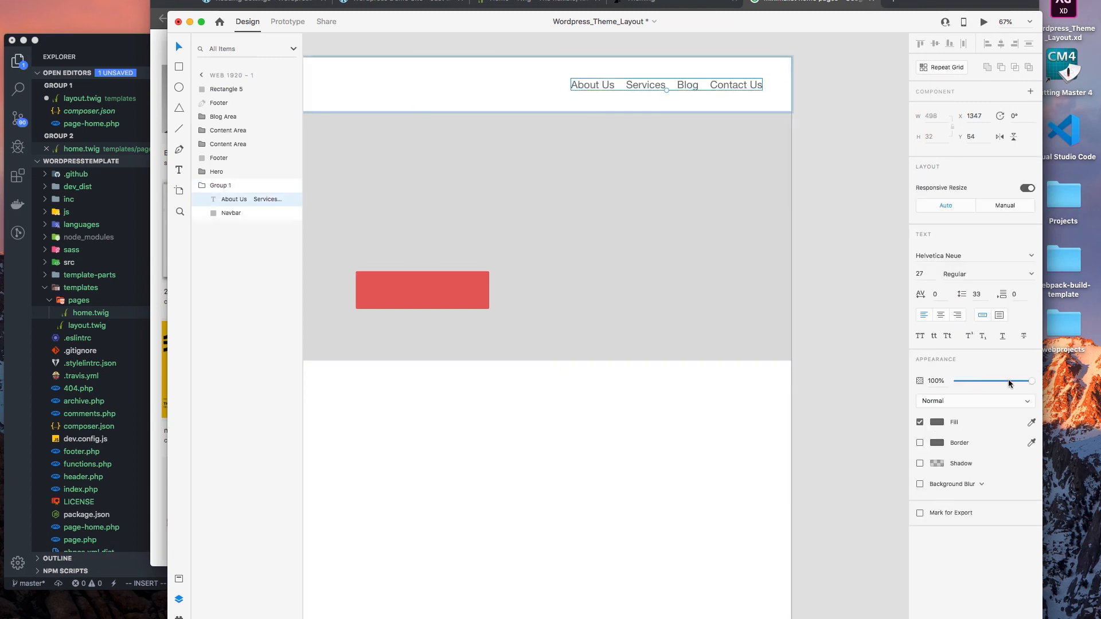
pyautogui.moveTo(1030, 383); pyautogui.dragTo(1007, 384)
pyautogui.click(810, 269)
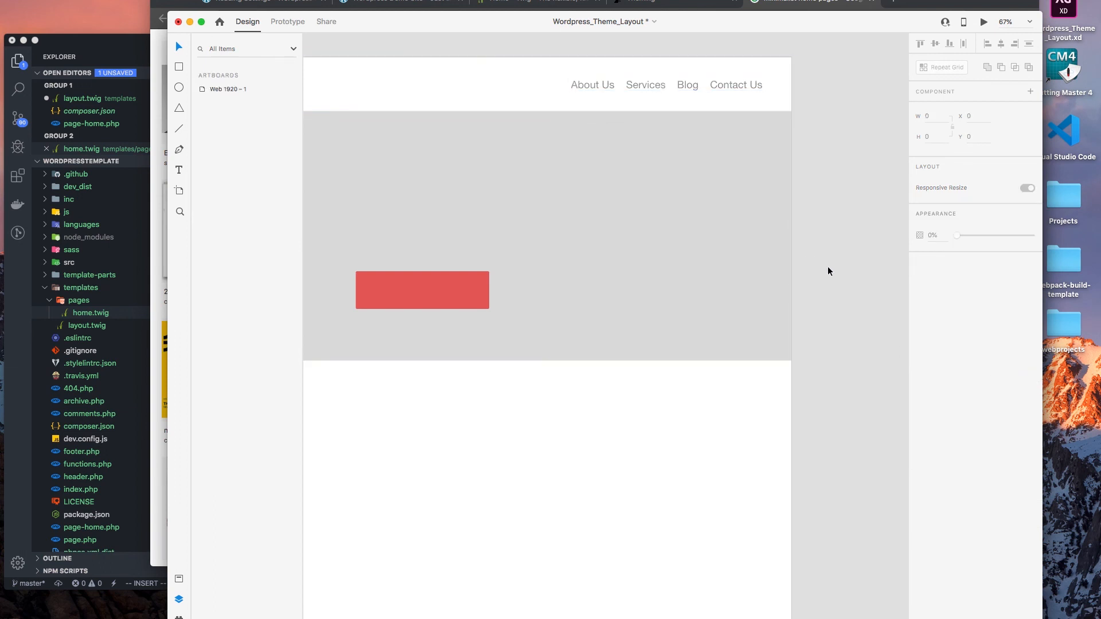
# - Draw a circle about 72 by 72 at the navbar's left end, near X 59, Y 37
pyautogui.scroll(-5, 687, 348)
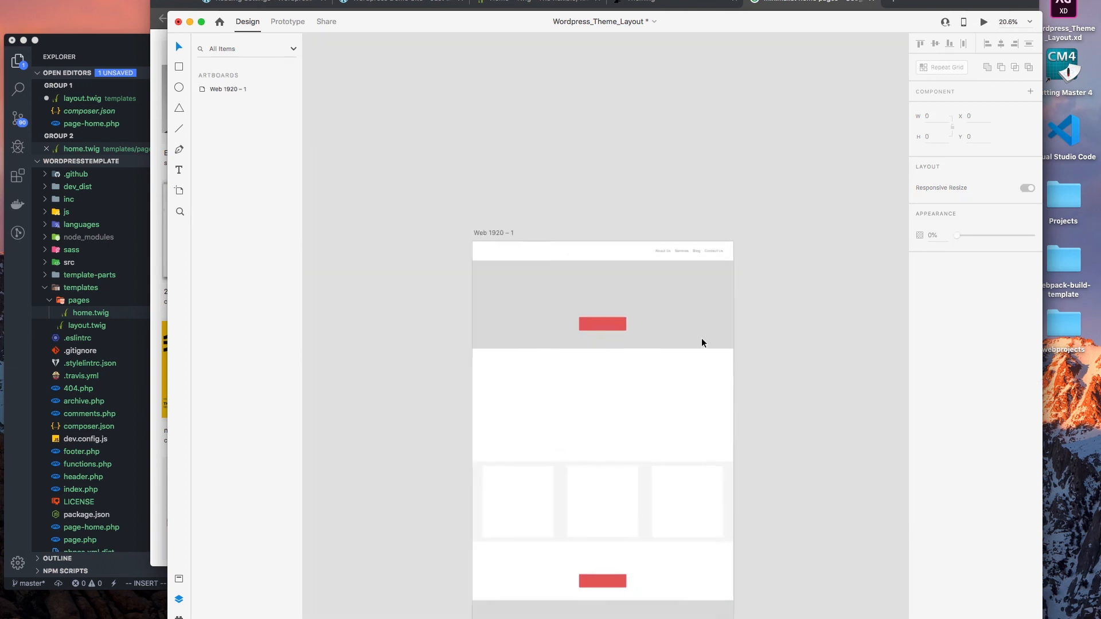
pyautogui.scroll(3, 701, 340)
pyautogui.moveTo(671, 438); pyautogui.dragTo(693, 400)
pyautogui.moveTo(691, 321); pyautogui.dragTo(757, 355)
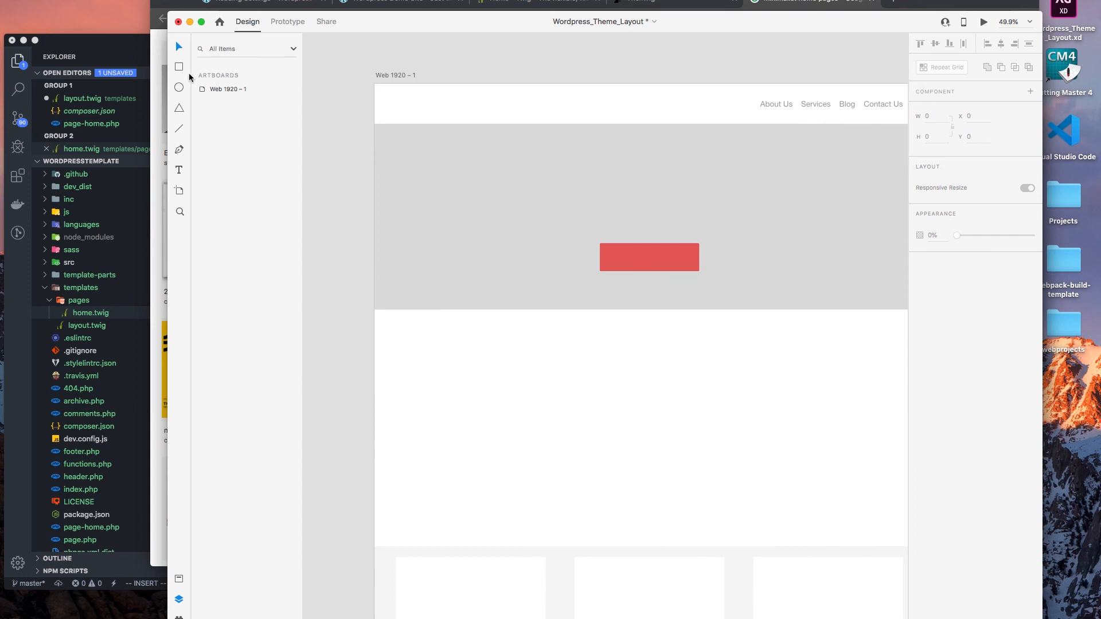
pyautogui.click(179, 89)
pyautogui.moveTo(391, 96); pyautogui.dragTo(411, 114)
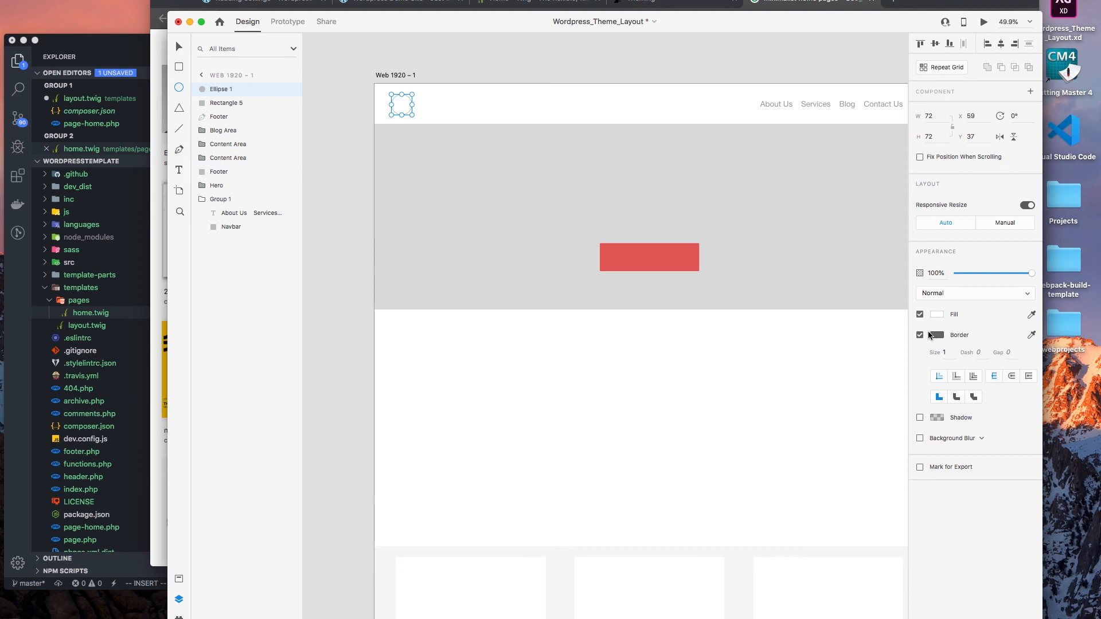
# - Remove the navbar circle's border and fill it with grey
pyautogui.click(919, 335)
pyautogui.click(938, 316)
pyautogui.moveTo(803, 286); pyautogui.dragTo(789, 276)
pyautogui.click(354, 246)
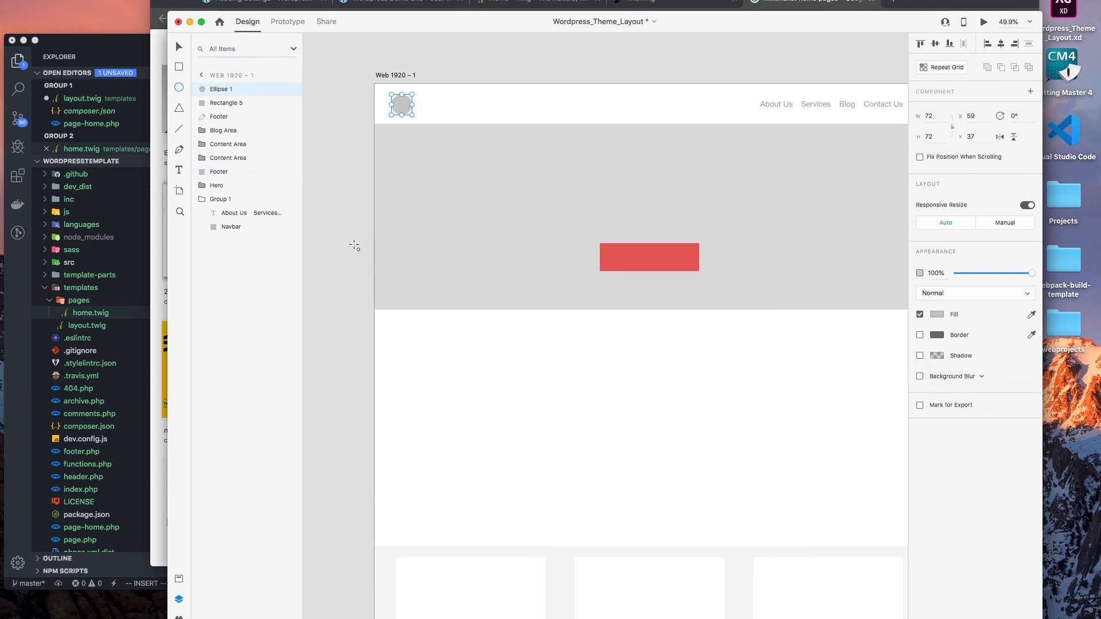
pyautogui.click(185, 48)
pyautogui.click(362, 239)
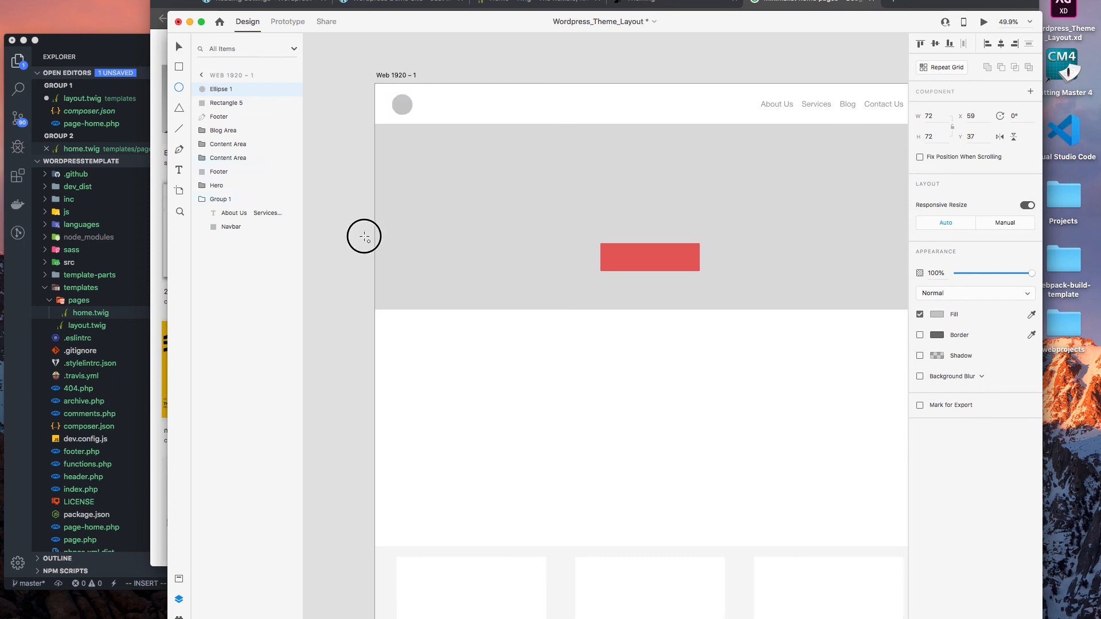
pyautogui.click(179, 47)
pyautogui.click(227, 103)
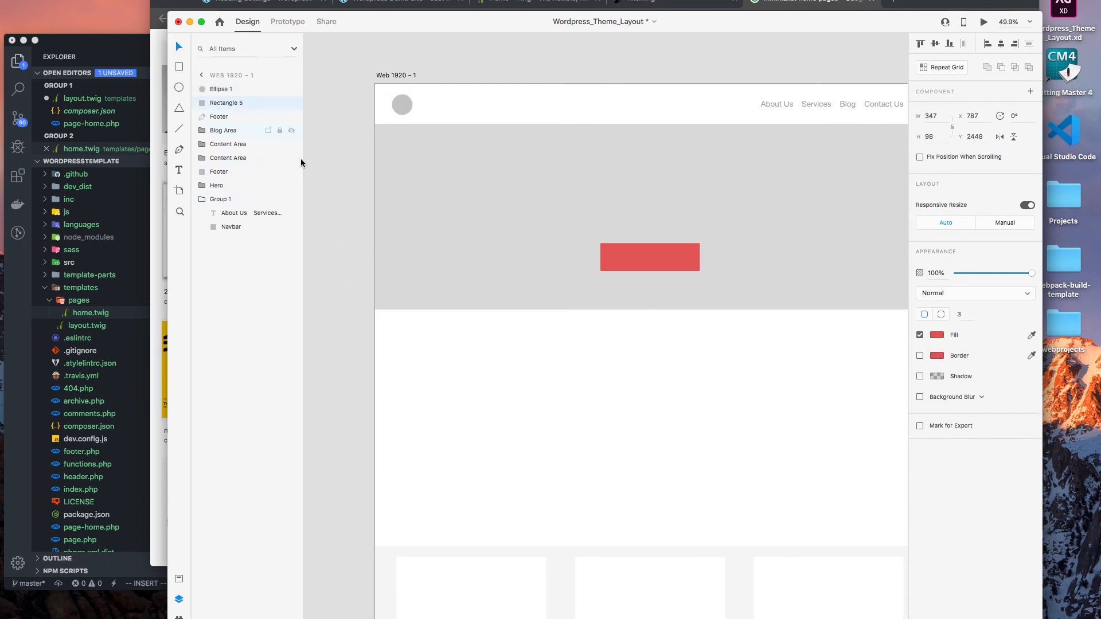
pyautogui.scroll(-5, 363, 233)
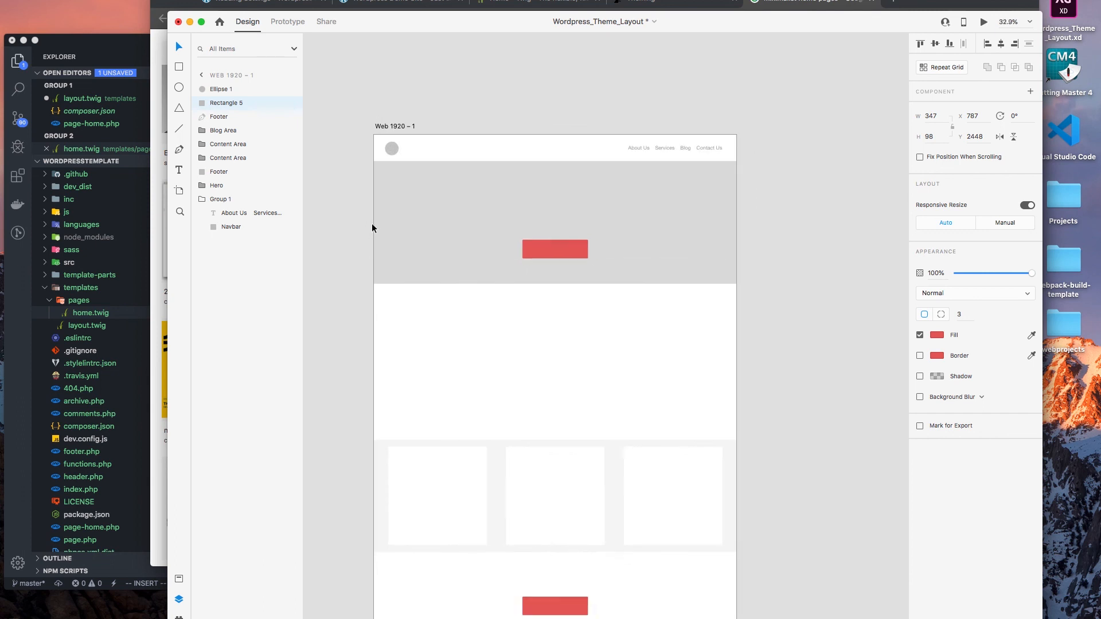
pyautogui.scroll(-5, 426, 269)
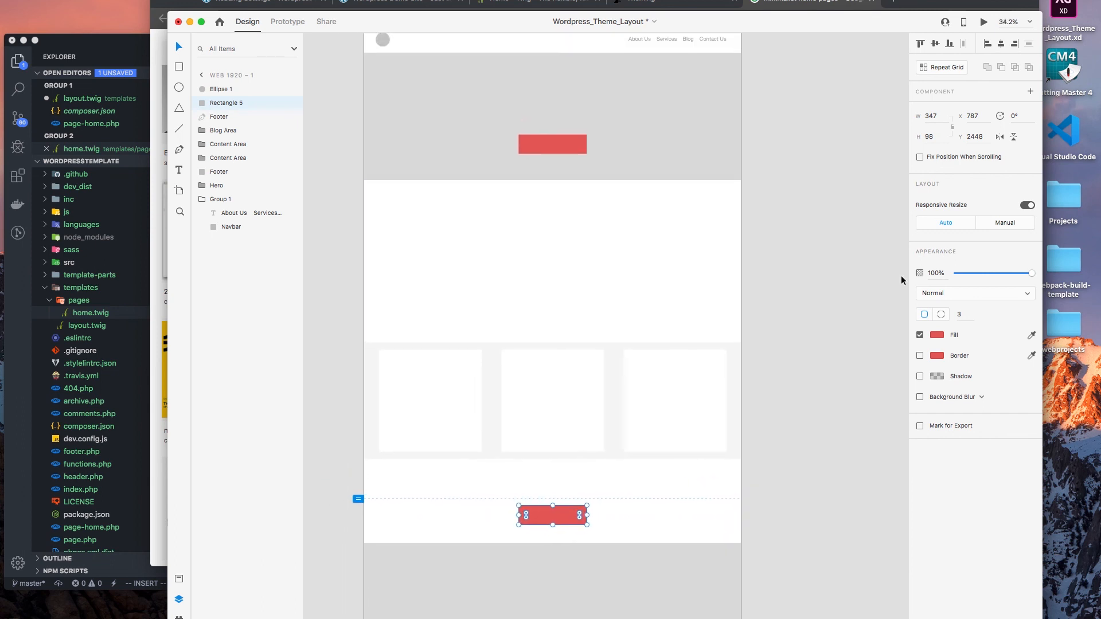
pyautogui.click(180, 68)
pyautogui.click(179, 87)
pyautogui.click(181, 50)
# - Move the navbar circle to X 39, Y 31 and add a 448 by 448 grey circle at about X 339, Y 948 below the hero
pyautogui.click(382, 41)
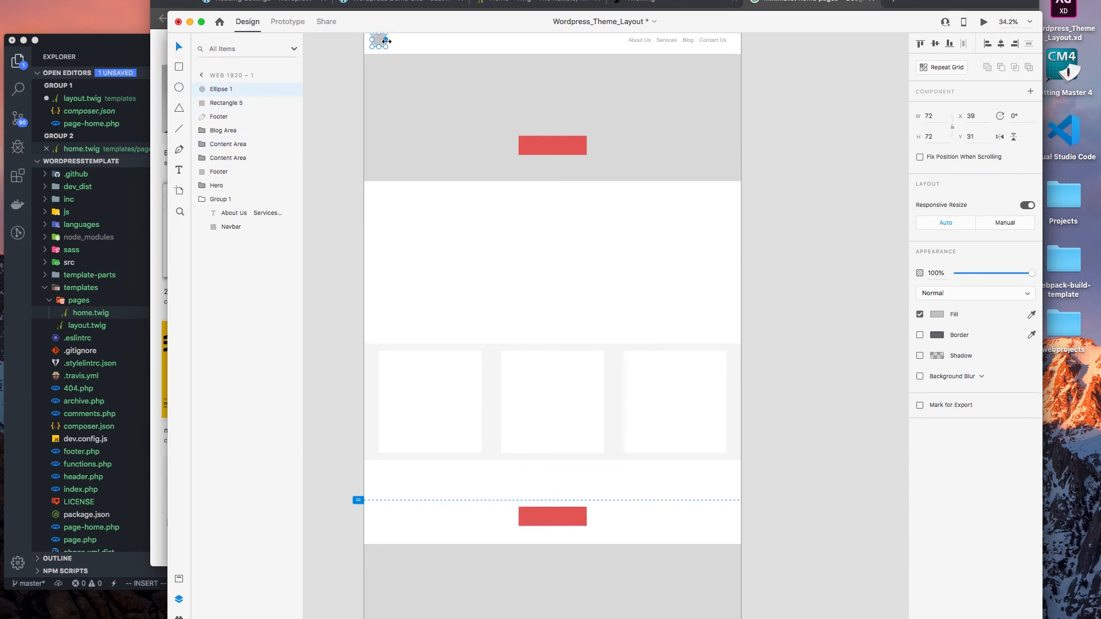
pyautogui.moveTo(384, 46); pyautogui.dragTo(493, 274)
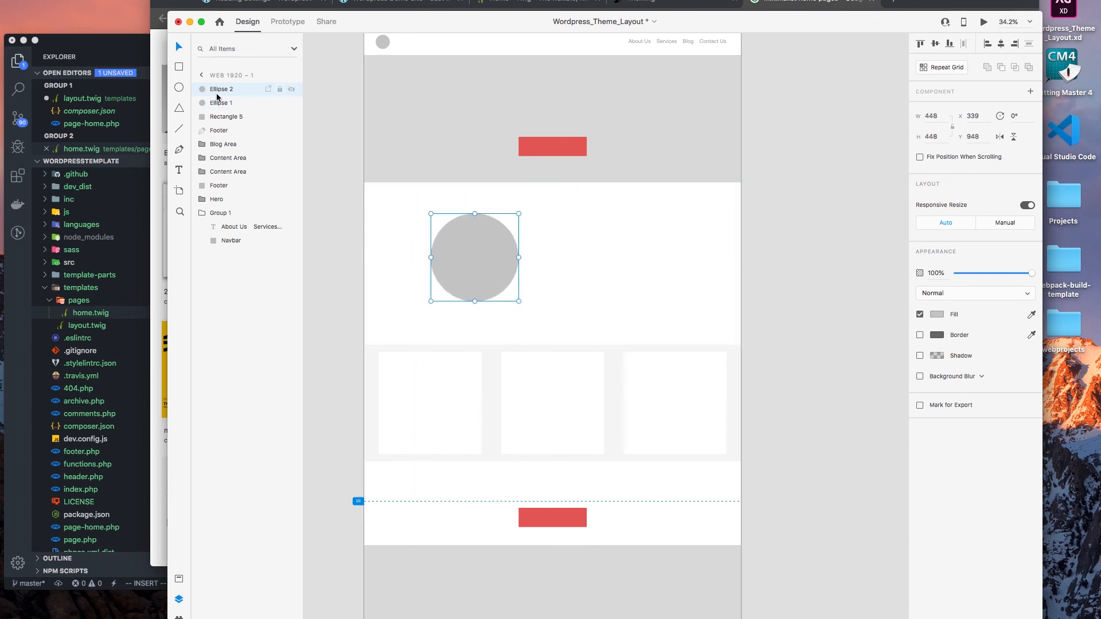
# - Draw a borderless bar about 751 by 32 at X 1020, Y 1014, right of the large circle, filled with light pink #EDDFDF
pyautogui.moveTo(565, 227); pyautogui.dragTo(712, 232)
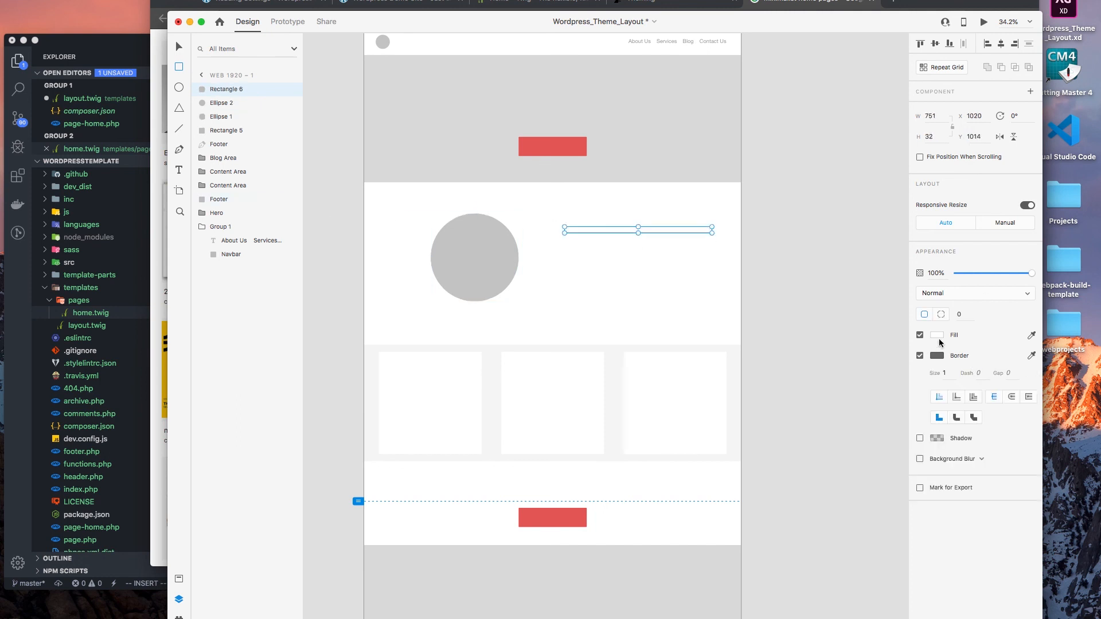
pyautogui.click(920, 356)
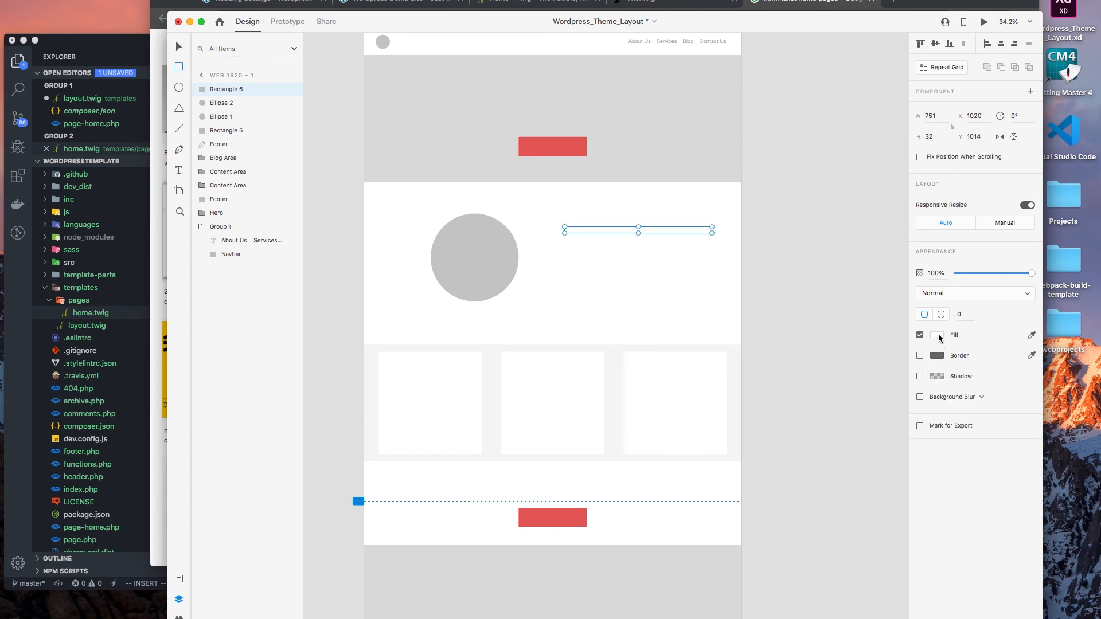
pyautogui.click(937, 336)
pyautogui.moveTo(826, 293)
pyautogui.mouseDown()
pyautogui.moveTo(789, 273)
pyautogui.moveTo(805, 284)
pyautogui.mouseUp()
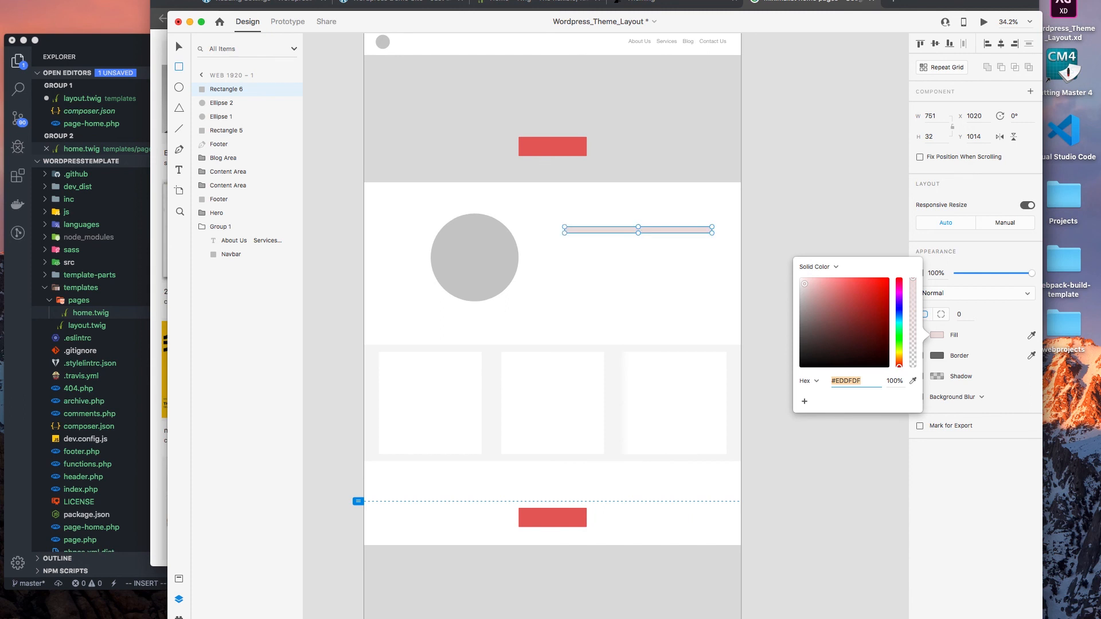
pyautogui.click(179, 47)
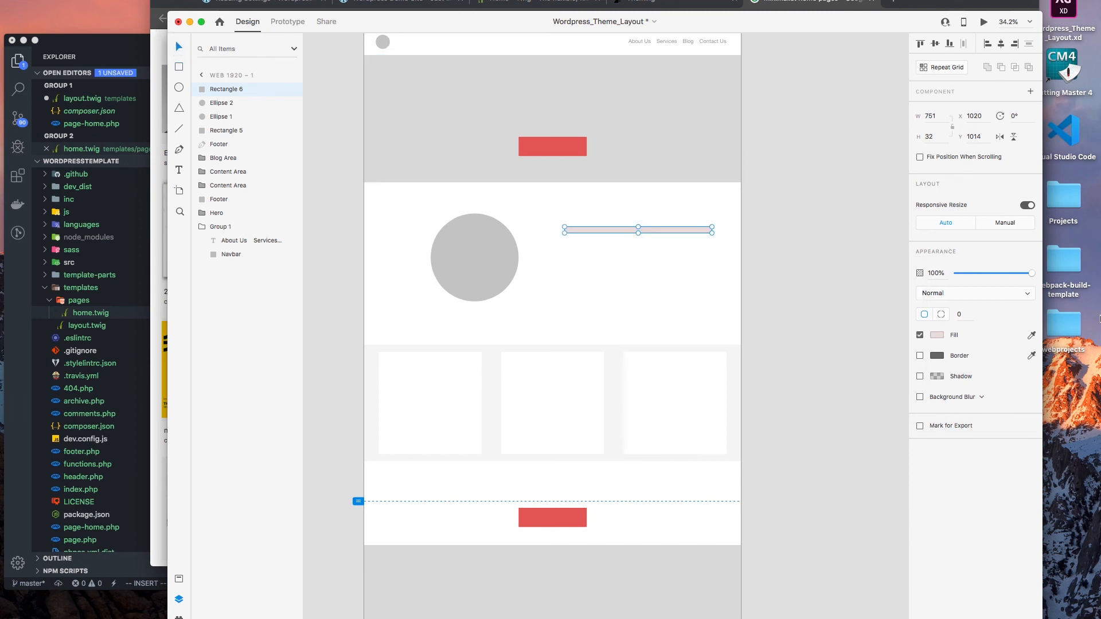
# - Duplicate the pink bar four times downward to form a stack of five placeholder text lines
pyautogui.moveTo(637, 230); pyautogui.dragTo(669, 283)
pyautogui.click(753, 281)
pyautogui.click(796, 293)
# - Distribute the five pink bars evenly in the vertical direction and move the stack to about X 960, Y 1060
pyautogui.click(687, 230)
pyautogui.keyDown('shift'); pyautogui.click(691, 243); pyautogui.keyUp('shift')
pyautogui.keyDown('shift'); pyautogui.click(691, 256); pyautogui.keyUp('shift')
pyautogui.keyDown('shift'); pyautogui.click(693, 270); pyautogui.keyUp('shift')
pyautogui.keyDown('shift'); pyautogui.click(691, 281); pyautogui.keyUp('shift')
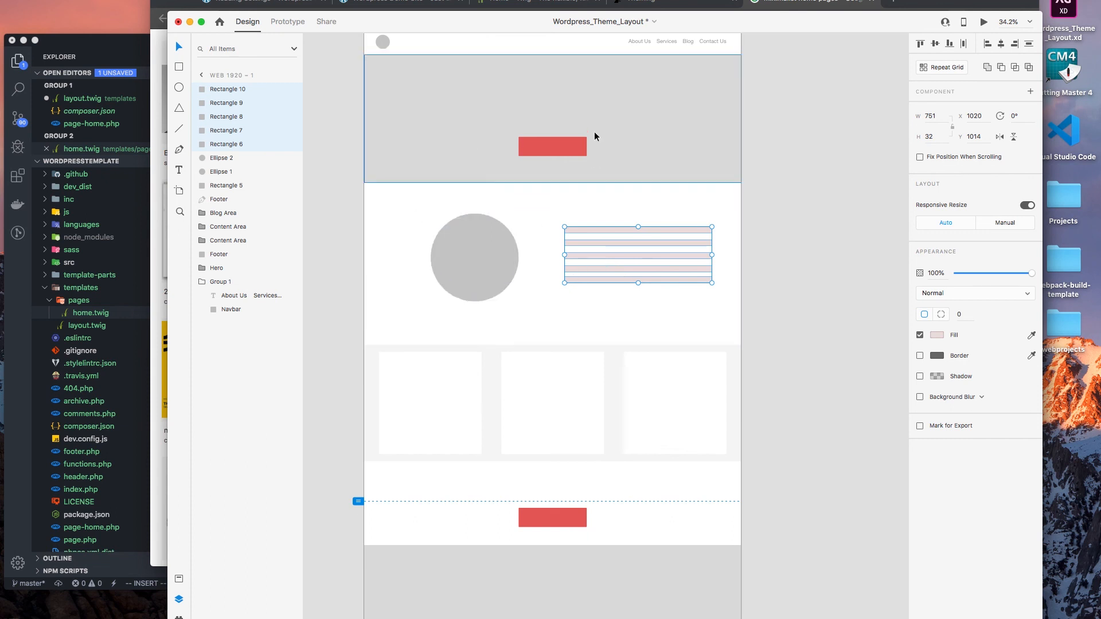
pyautogui.scroll(2, 607, 146)
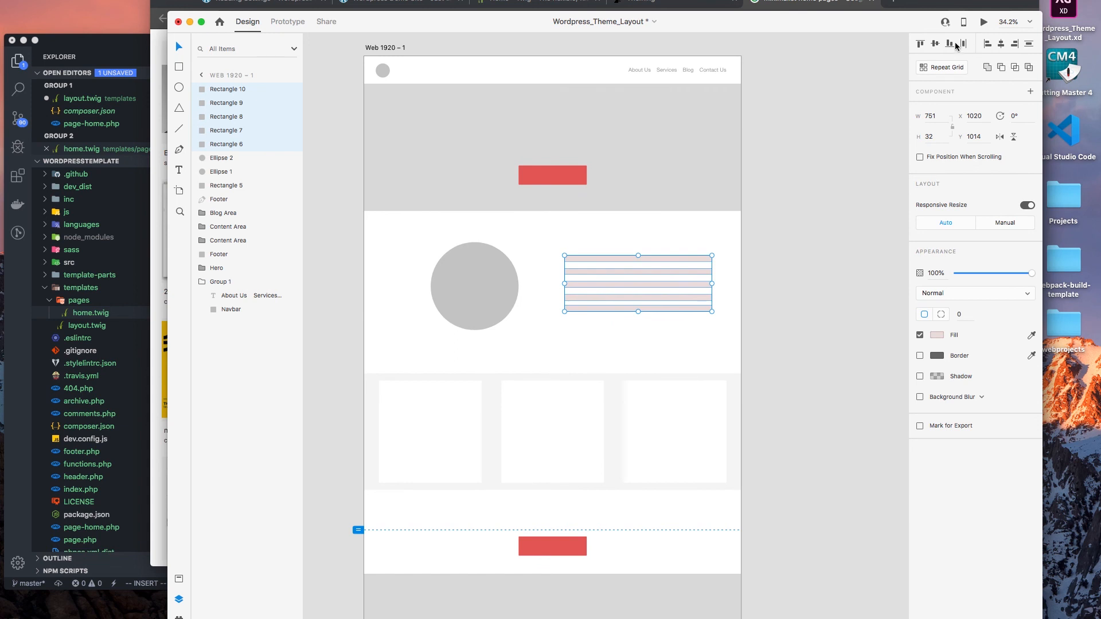
pyautogui.click(1029, 44)
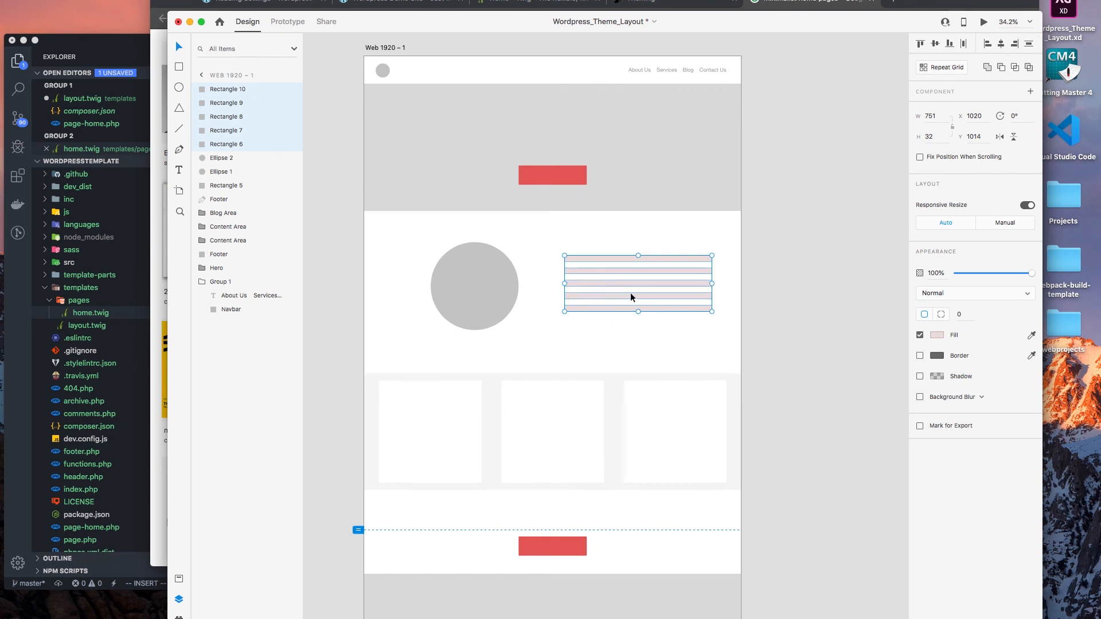
pyautogui.moveTo(637, 283)
pyautogui.mouseDown()
pyautogui.moveTo(602, 295)
pyautogui.moveTo(621, 291)
pyautogui.mouseUp()
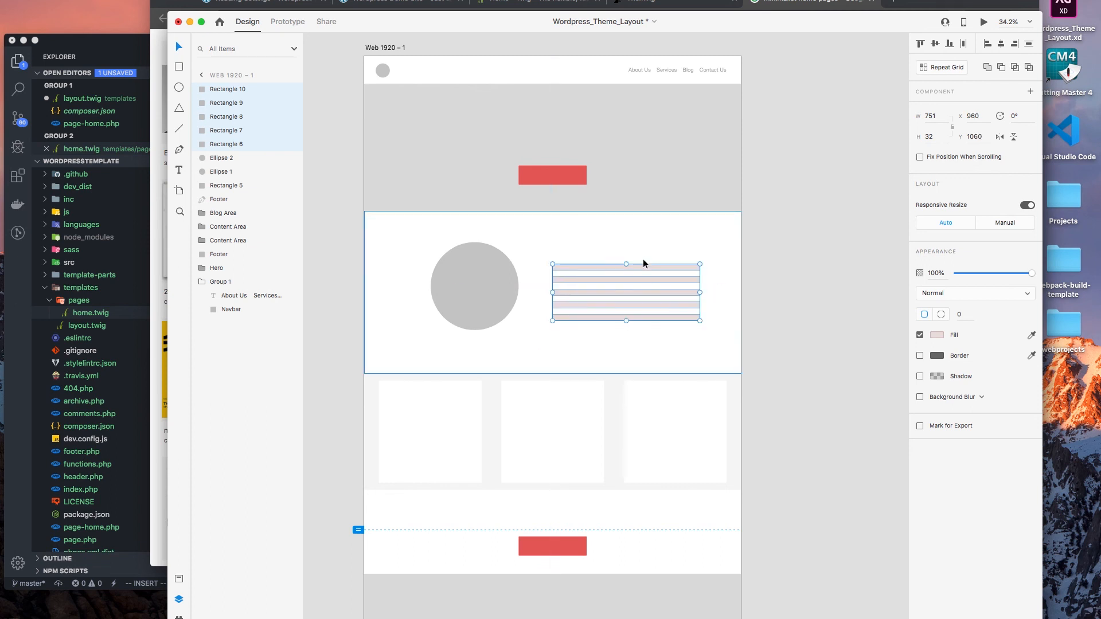
pyautogui.click(787, 280)
# - Review the whole home page layout from the navbar and hero down to the footer
pyautogui.scroll(-5, 787, 279)
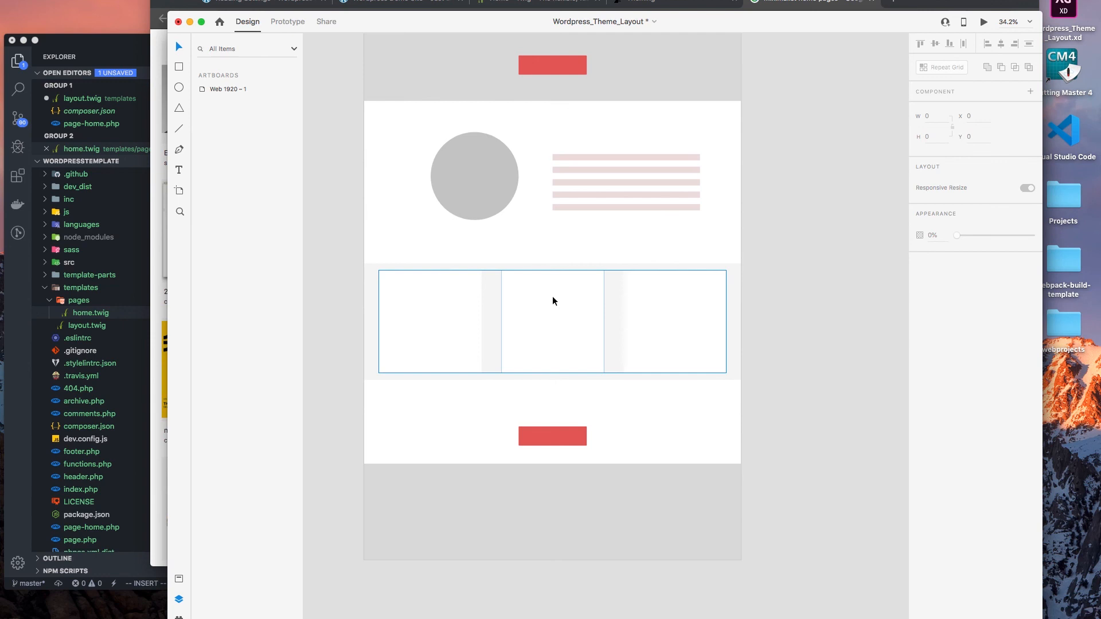
pyautogui.scroll(8, 514, 415)
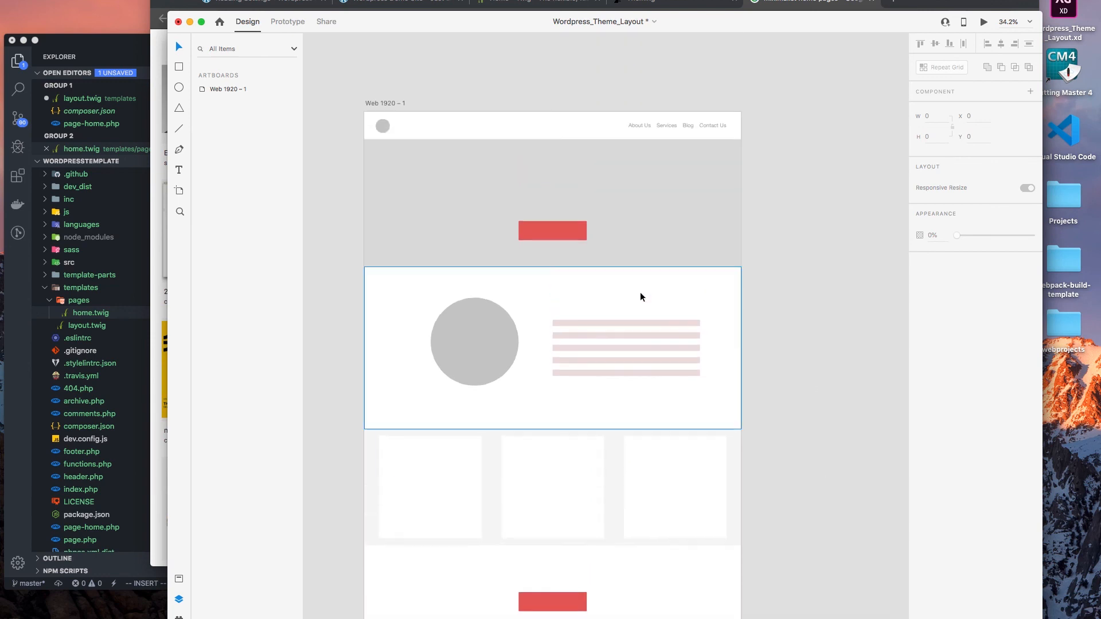
pyautogui.scroll(-6, 641, 295)
pyautogui.scroll(12, 675, 348)
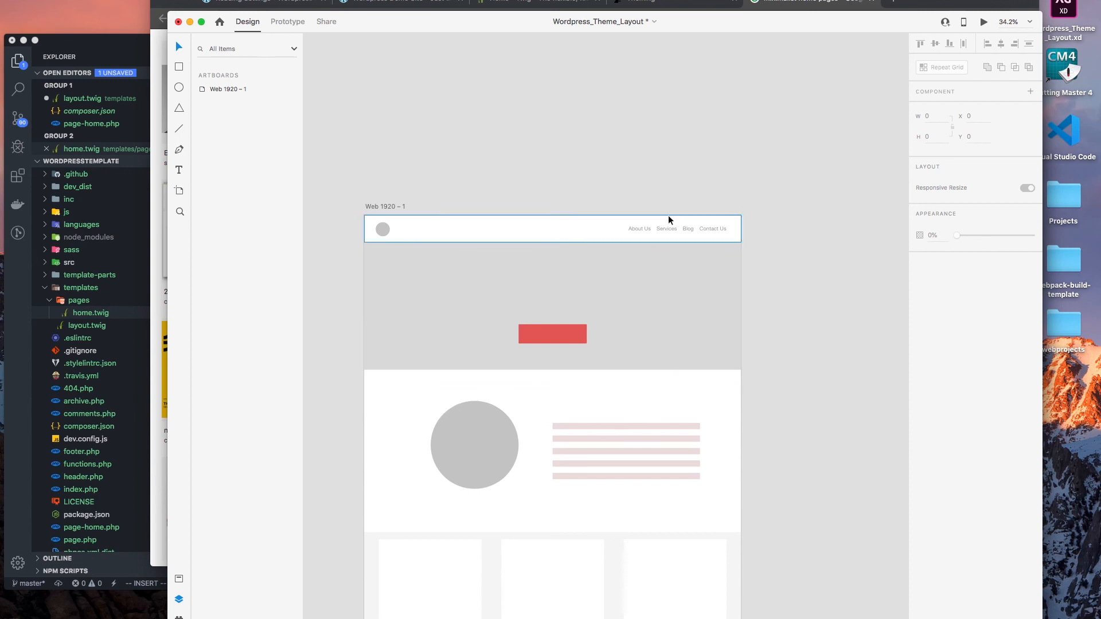
pyautogui.scroll(-6, 741, 231)
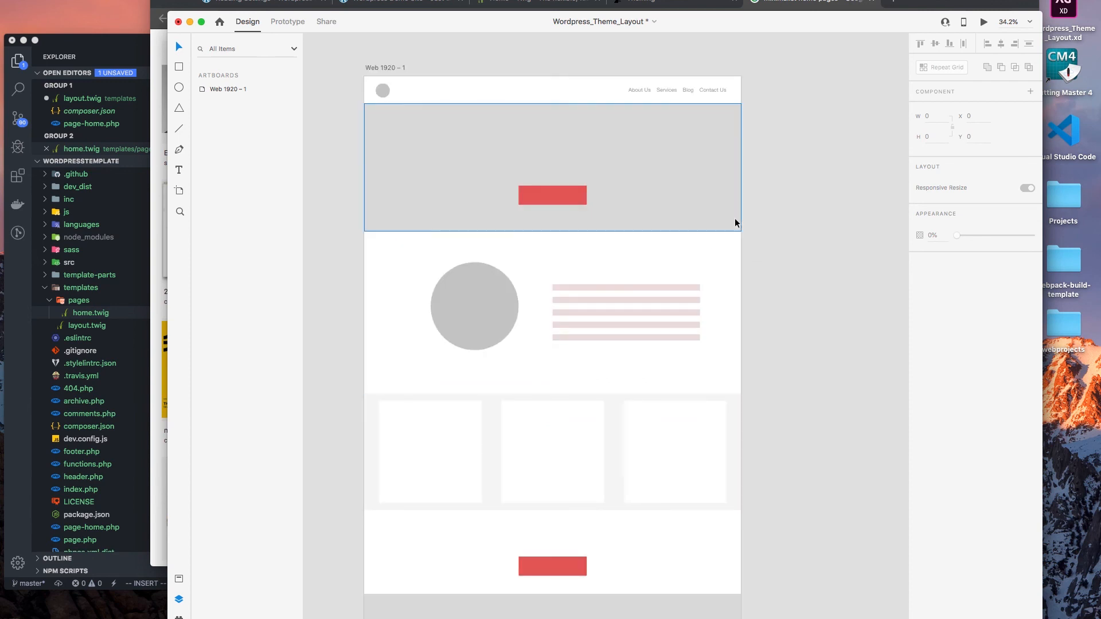
pyautogui.scroll(2, 743, 270)
pyautogui.scroll(-1, 746, 289)
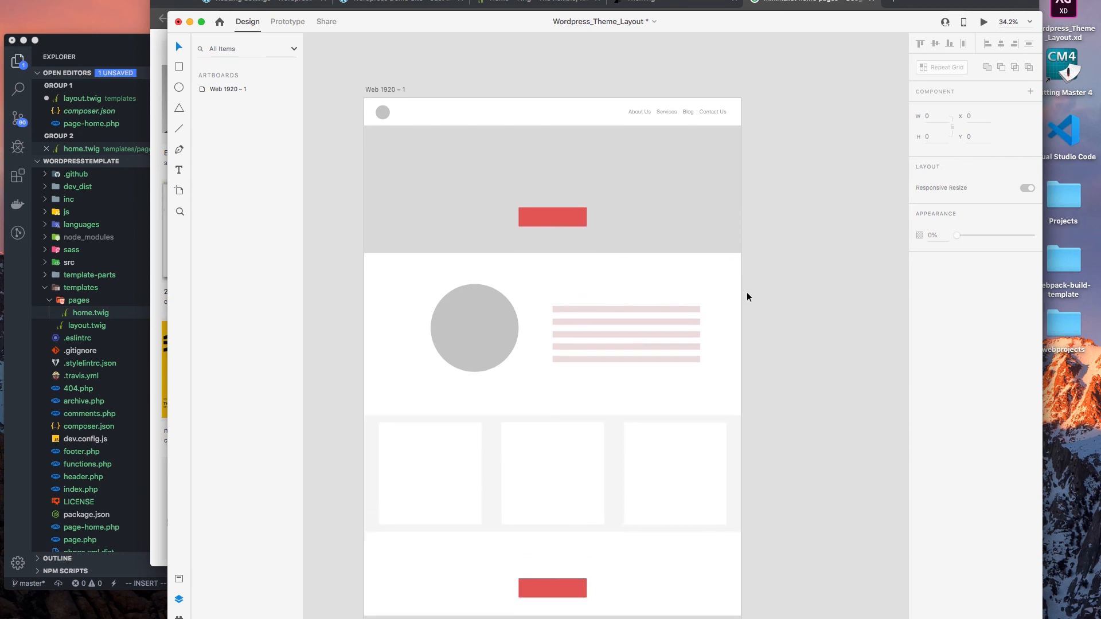
pyautogui.scroll(-1, 747, 294)
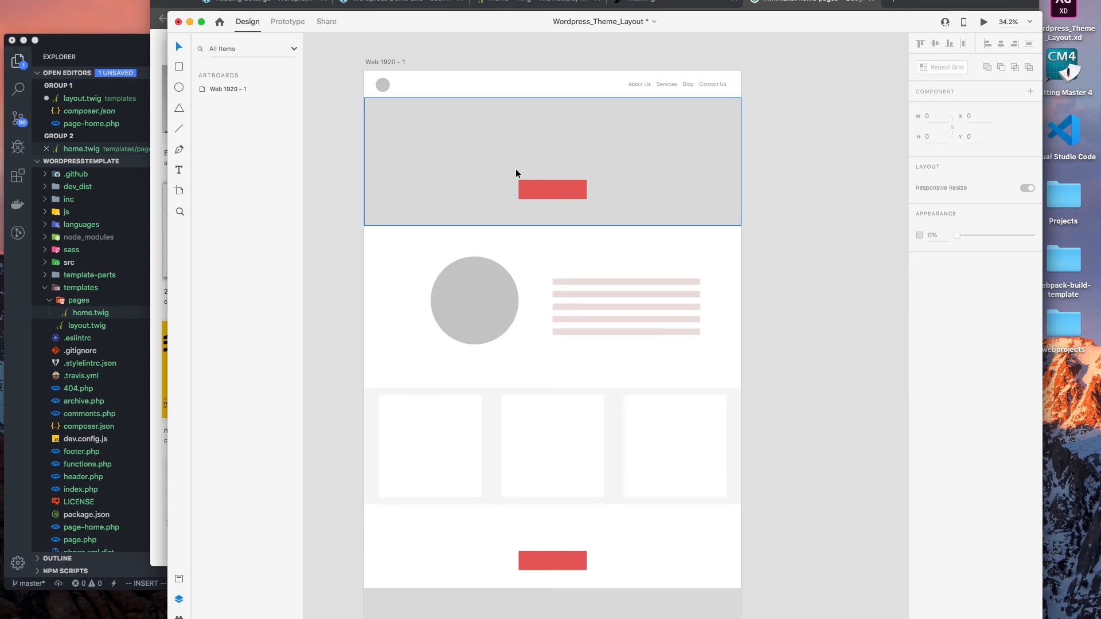
pyautogui.scroll(-3, 596, 470)
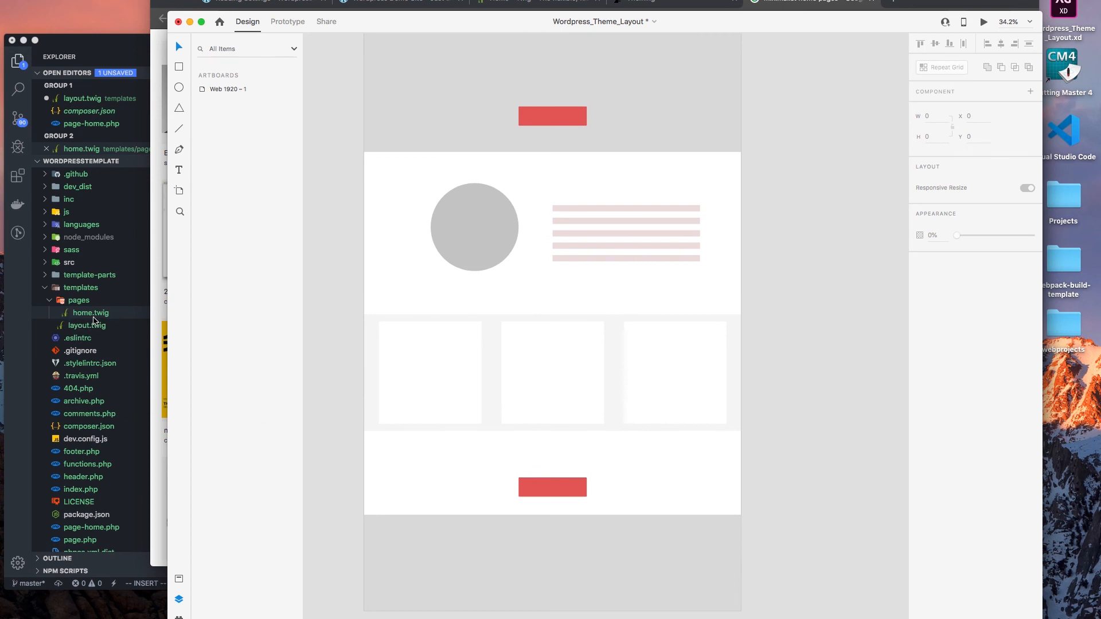
# - Switch to Visual Studio Code and open page-home.php from the theme's files
pyautogui.scroll(-4, 92, 499)
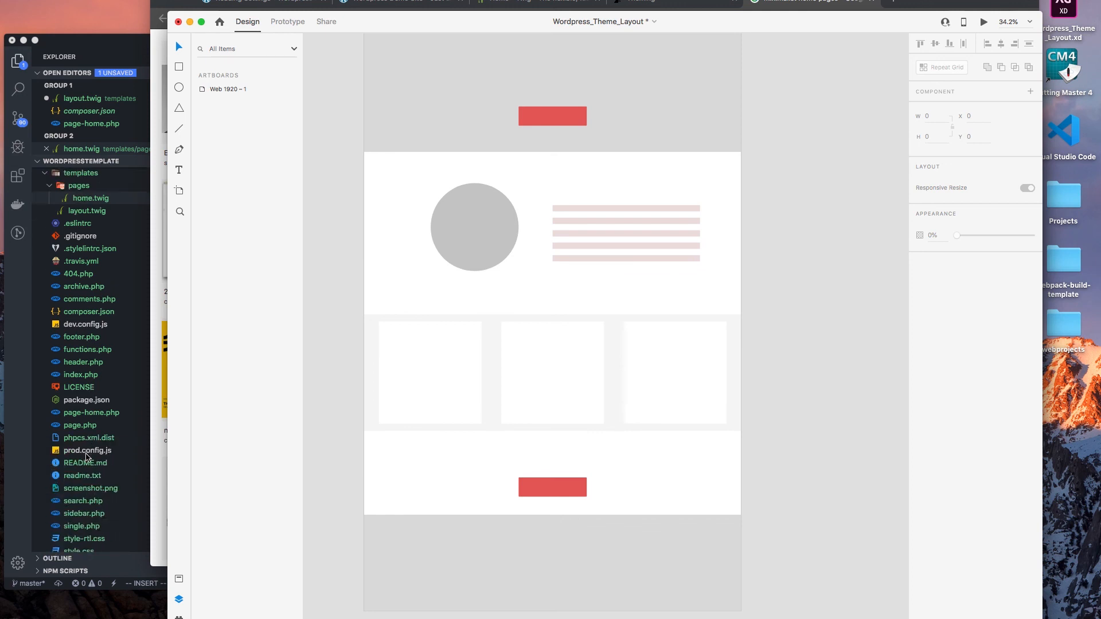
pyautogui.click(92, 413)
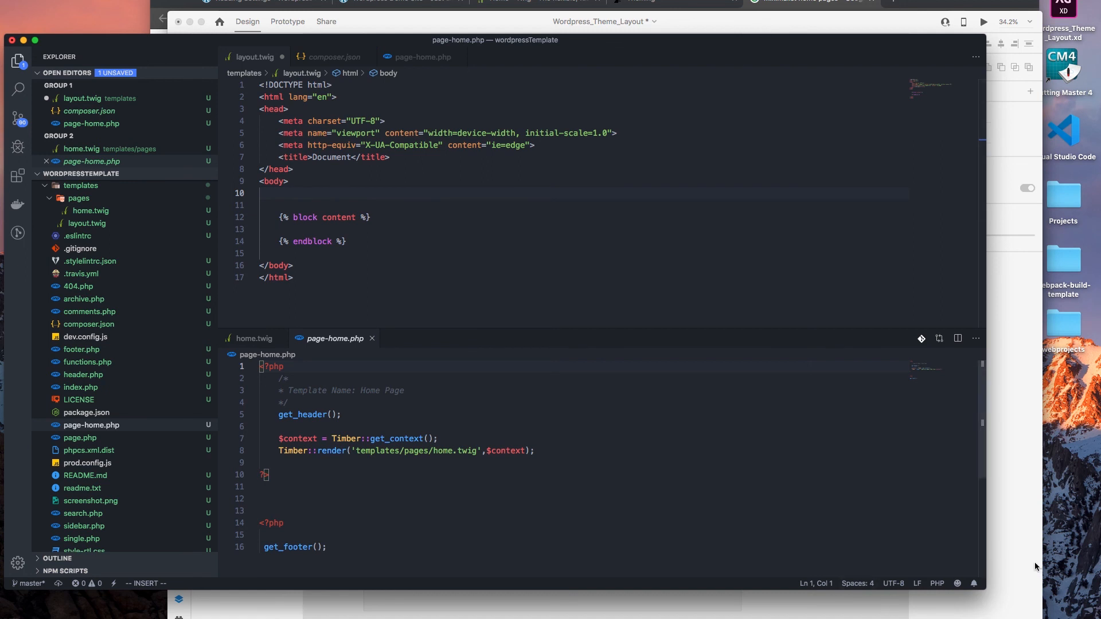
# - Switch back to Adobe XD and look over the home page sections again
pyautogui.click(759, 28)
pyautogui.scroll(2, 531, 385)
pyautogui.scroll(6, 531, 385)
pyautogui.scroll(-3, 563, 361)
pyautogui.scroll(-4, 591, 333)
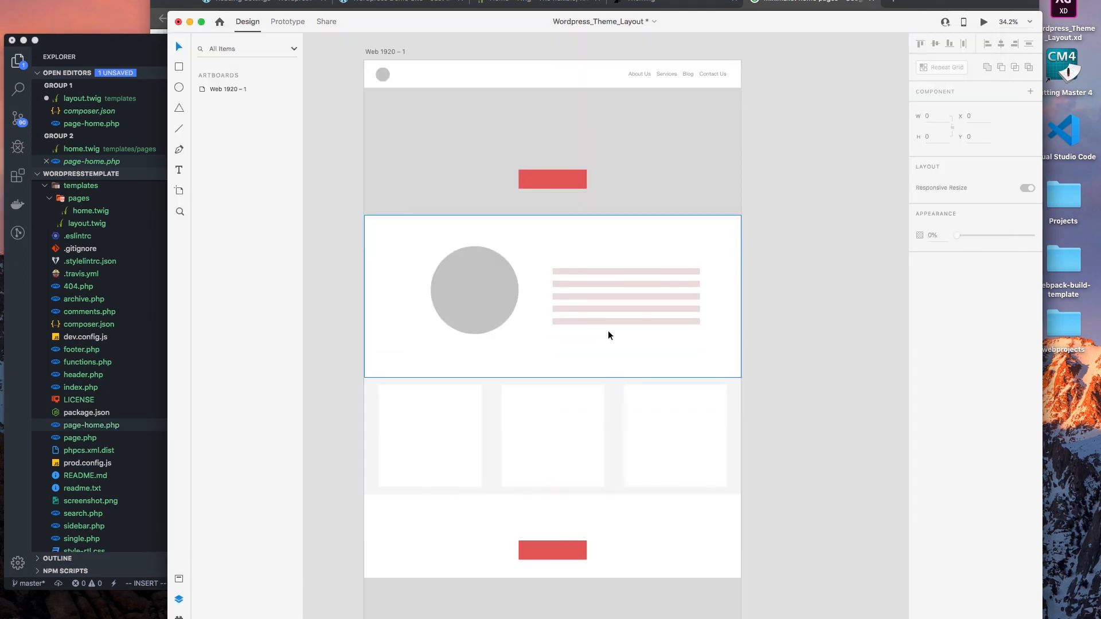